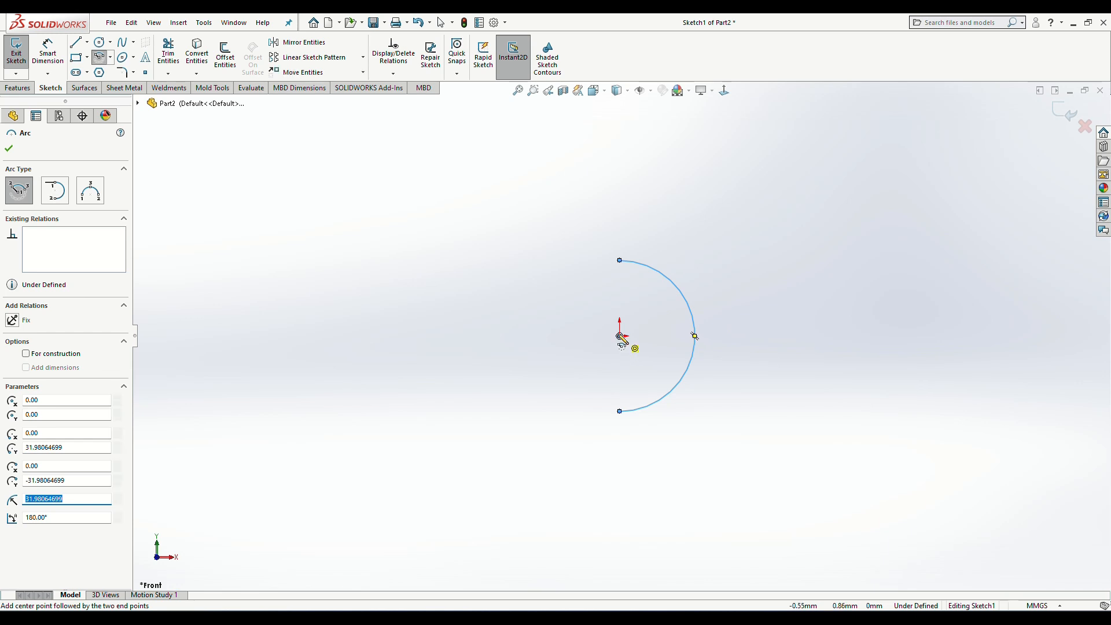
Step: Sketch a larger semicircular arc about 38 mm in radius around the origin, concentric with the existing arc
{"action": "left_click", "coordinate": [620, 336]}
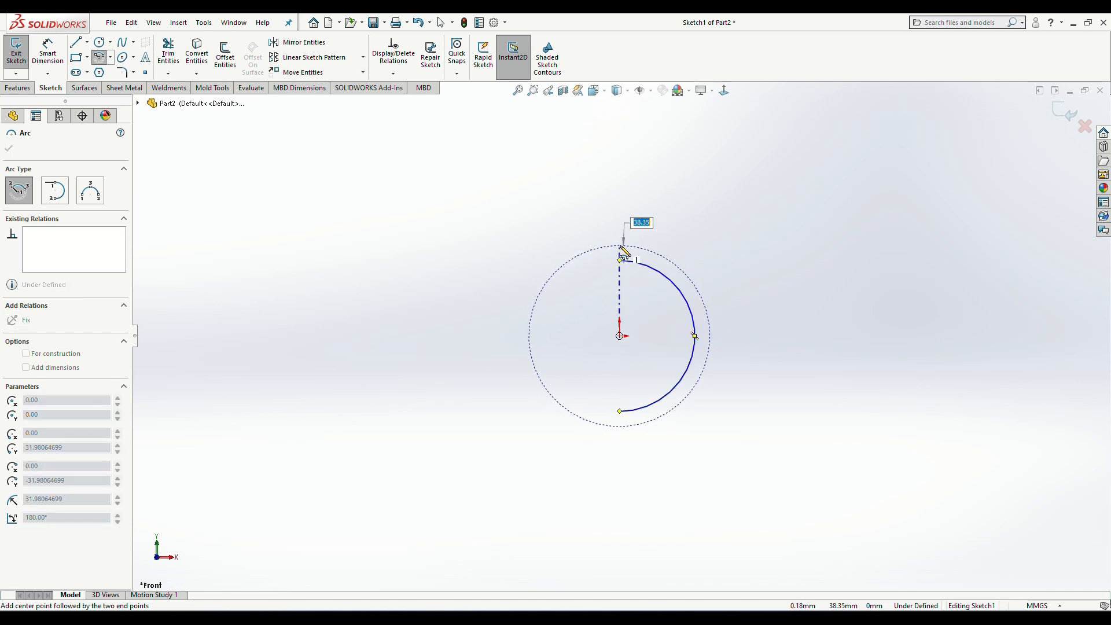
{"action": "left_click", "coordinate": [621, 246]}
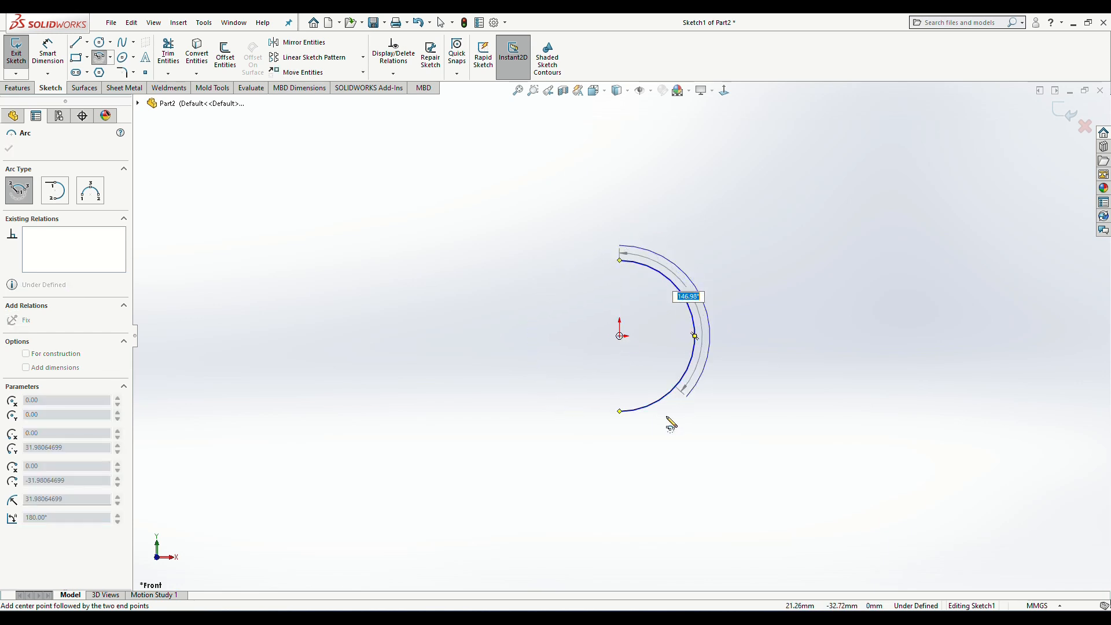
{"action": "left_click", "coordinate": [620, 427]}
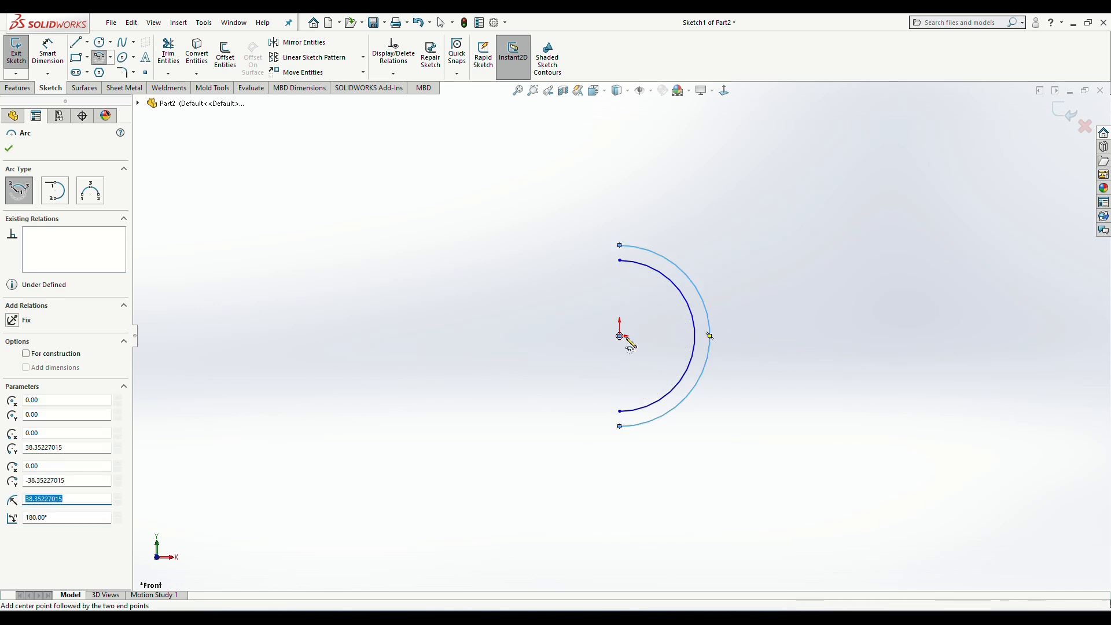
Step: Dimension the inner arc's radius as 48/2 mm
{"action": "left_click", "coordinate": [47, 53]}
{"action": "left_click", "coordinate": [670, 286]}
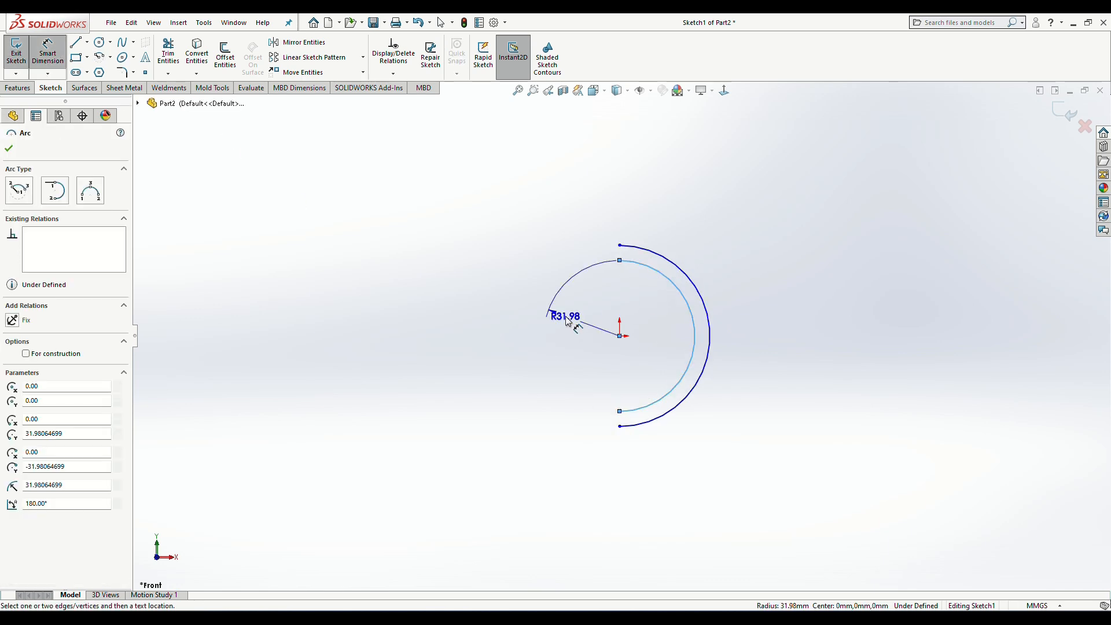
{"action": "left_click", "coordinate": [566, 317]}
{"action": "type", "text": "48/2"}
{"action": "key", "text": "Return"}
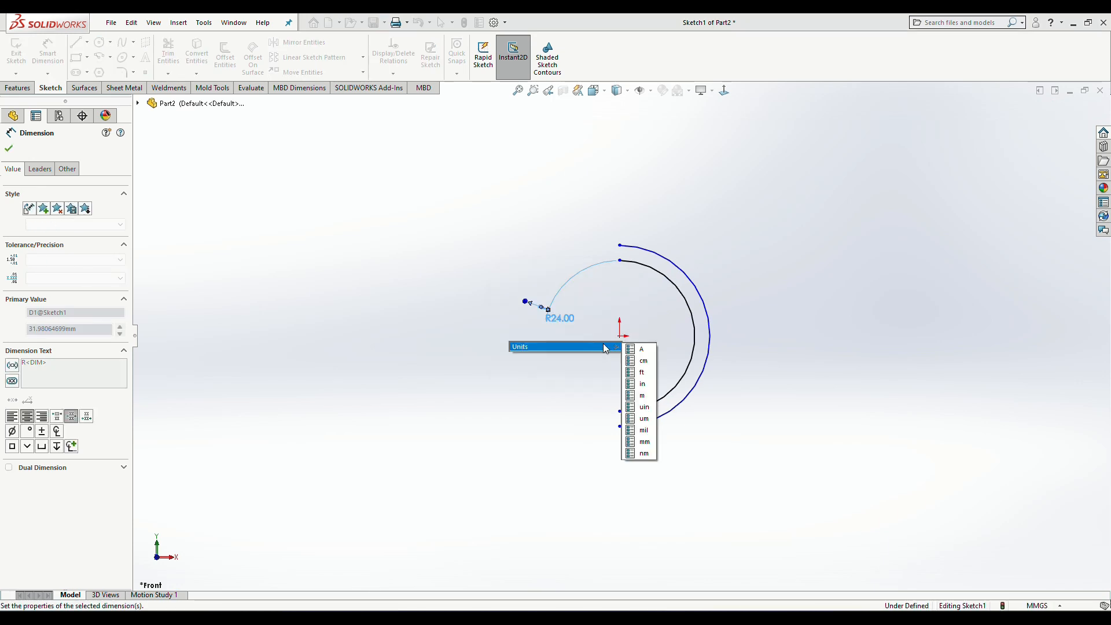
Step: Dimension the outer arc's radius as 29 mm
{"action": "scroll", "coordinate": [667, 305], "scroll_direction": "down", "scroll_amount": 4}
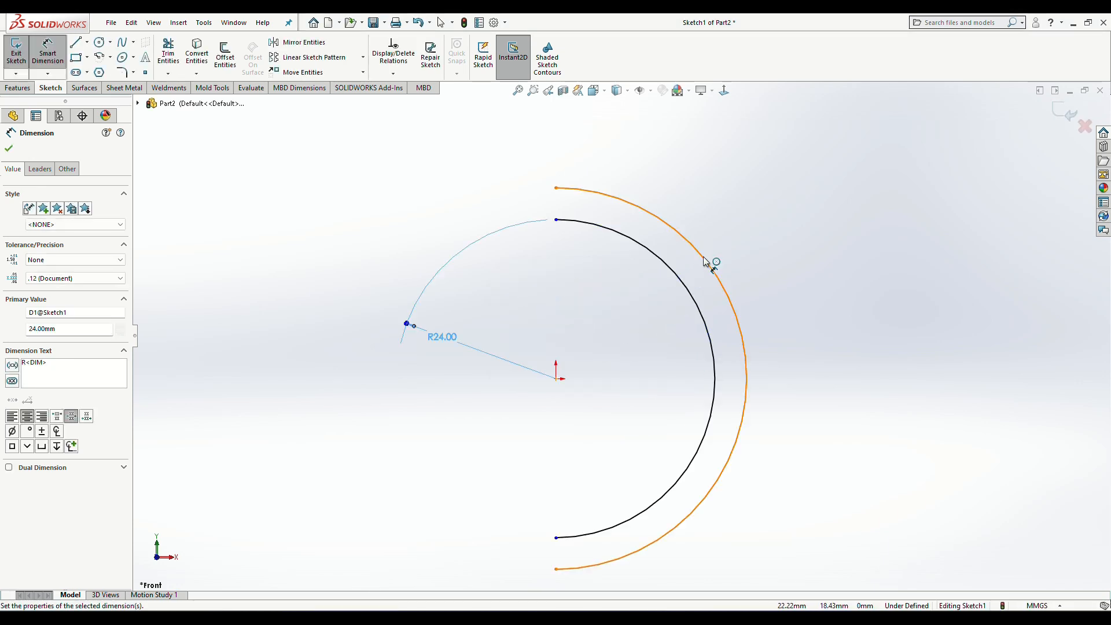
{"action": "left_click", "coordinate": [709, 259]}
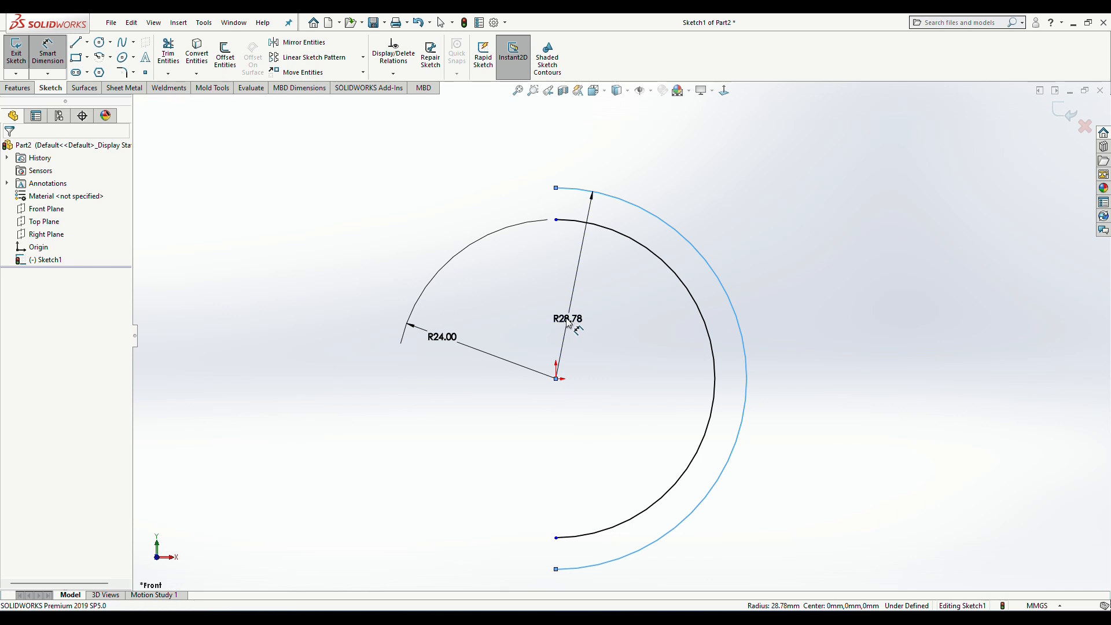
{"action": "left_click", "coordinate": [568, 321]}
{"action": "type", "text": "29"}
{"action": "key", "text": "Return"}
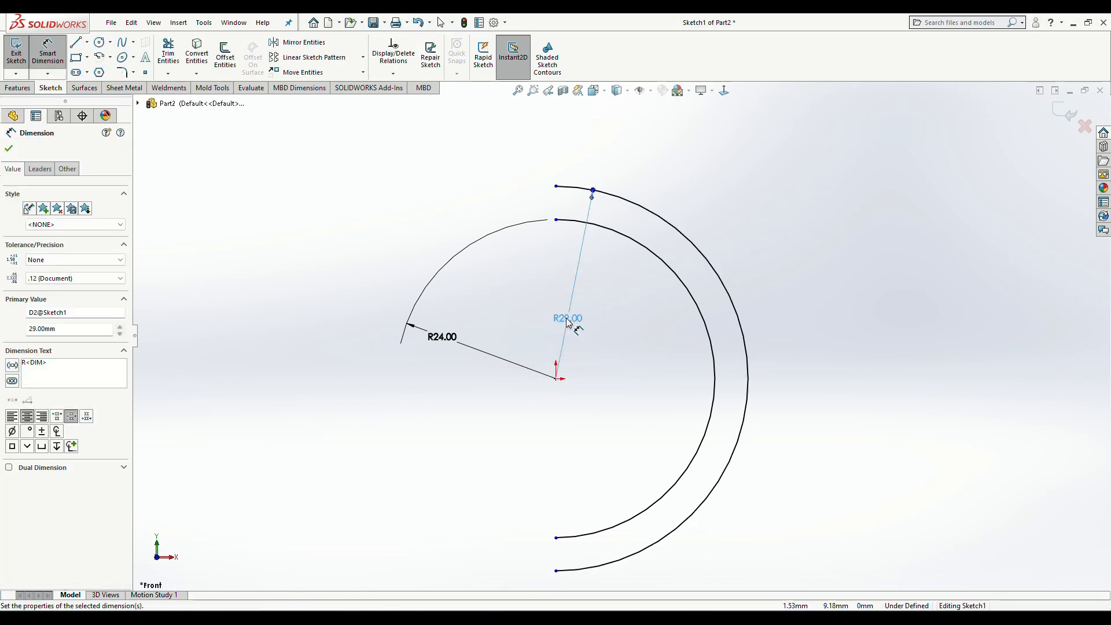
Step: Draw two concentric circles with diameters of 22 mm and 35 mm to the right of the arcs, level with the origin
{"action": "scroll", "coordinate": [630, 365], "scroll_direction": "up", "scroll_amount": 4}
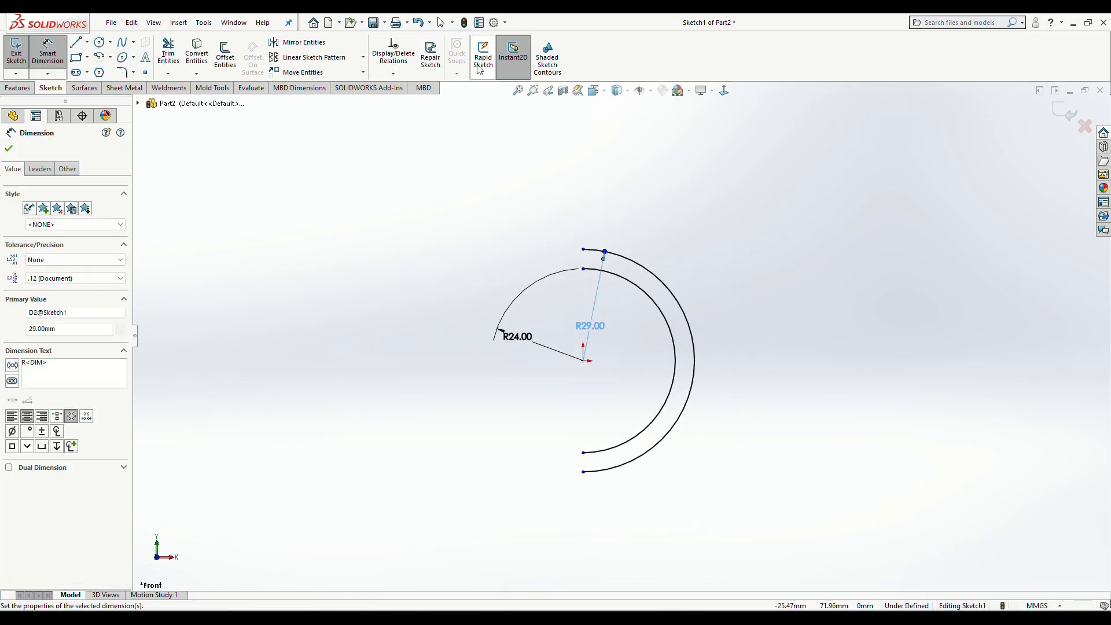
{"action": "left_click", "coordinate": [99, 45]}
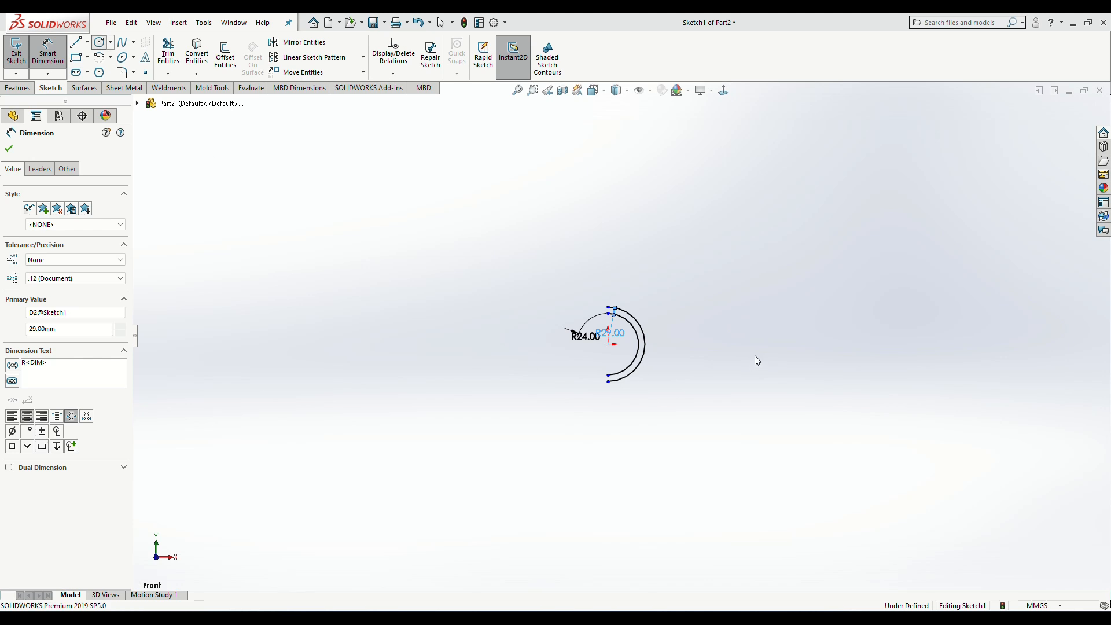
{"action": "left_click", "coordinate": [822, 345]}
{"action": "key", "text": "Return"}
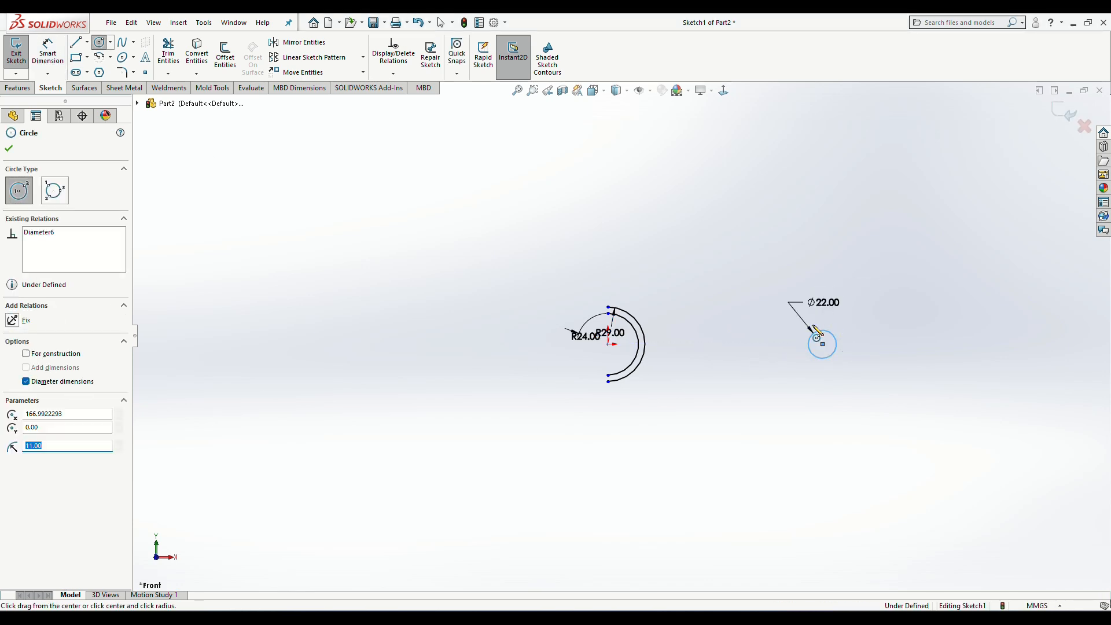
{"action": "left_click", "coordinate": [822, 345]}
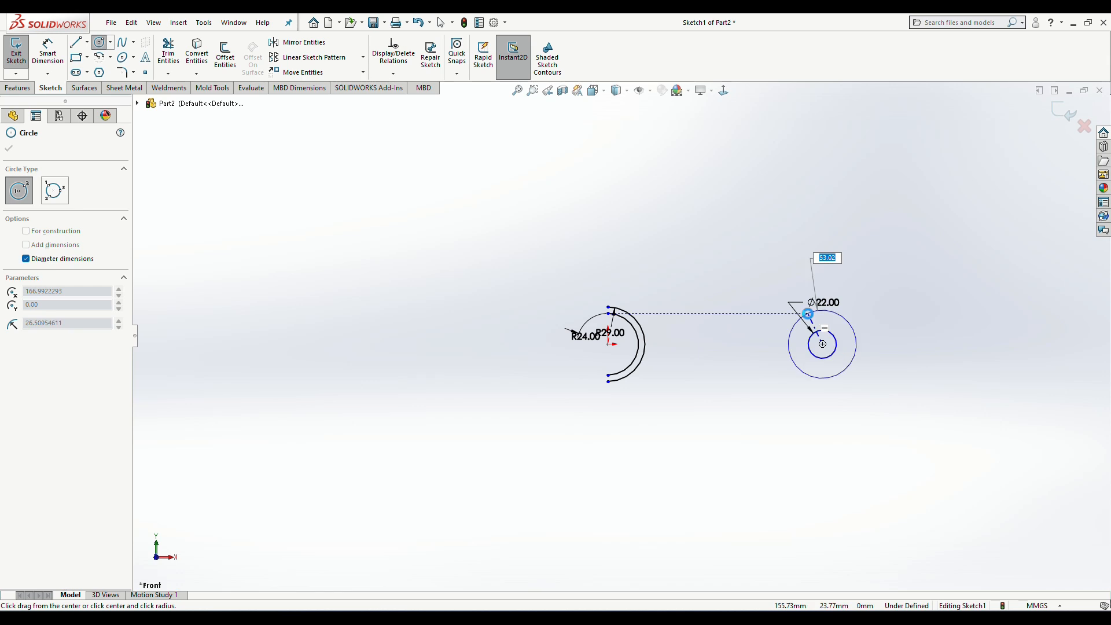
{"action": "key", "text": "Return"}
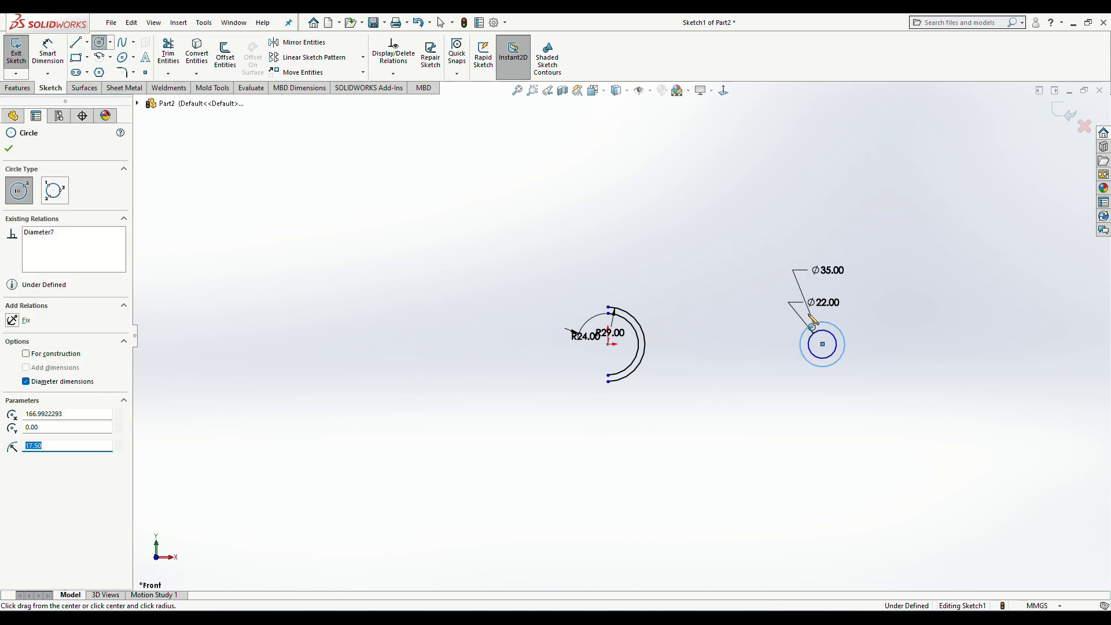
{"action": "left_click", "coordinate": [8, 150]}
Step: Dimension the horizontal distance from the origin to the circles' centre as 150 mm
{"action": "left_click", "coordinate": [46, 55]}
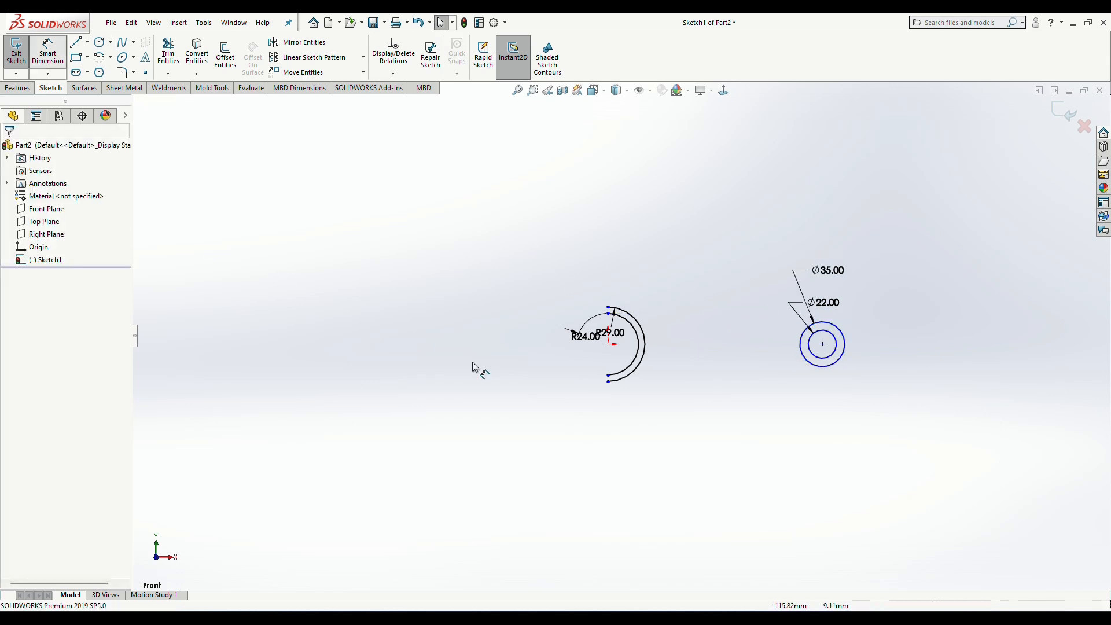
{"action": "left_click", "coordinate": [608, 344]}
{"action": "left_click", "coordinate": [823, 345]}
{"action": "left_click", "coordinate": [760, 264]}
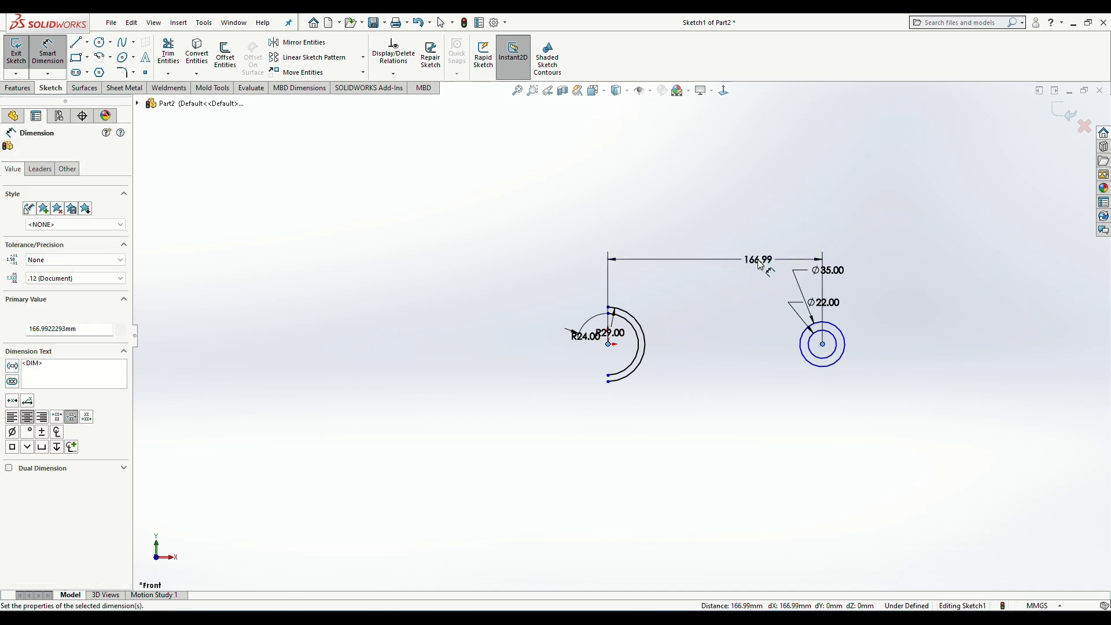
{"action": "key", "text": "Return"}
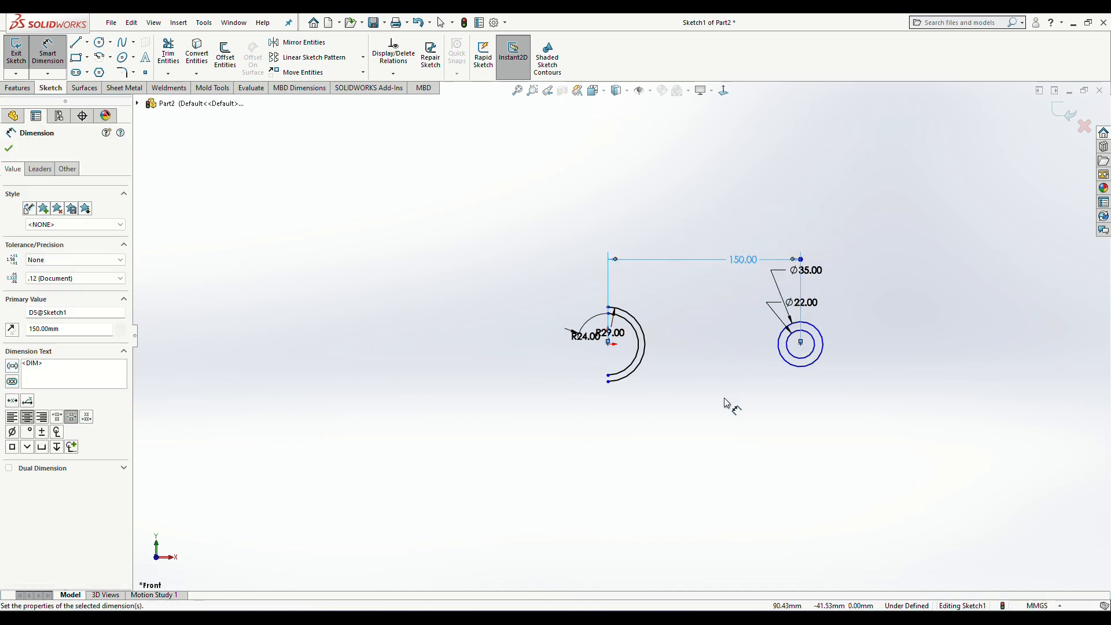
Step: Add a Horizontal relation between the origin and the circles' centre
{"action": "left_click", "coordinate": [728, 405]}
{"action": "left_click", "coordinate": [801, 342]}
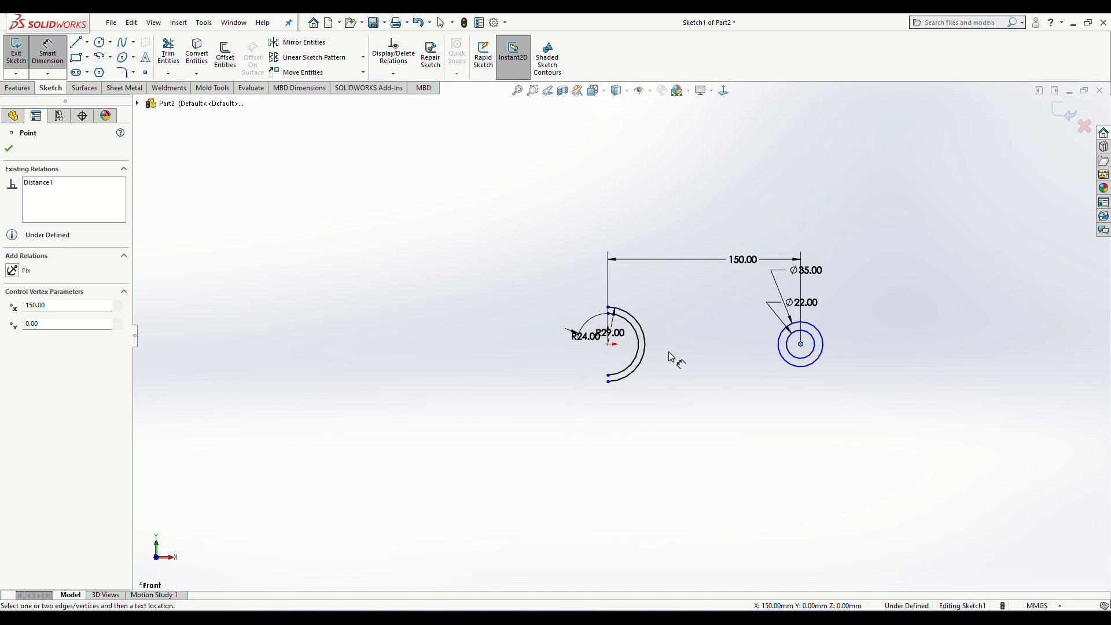
{"action": "left_click", "coordinate": [607, 346]}
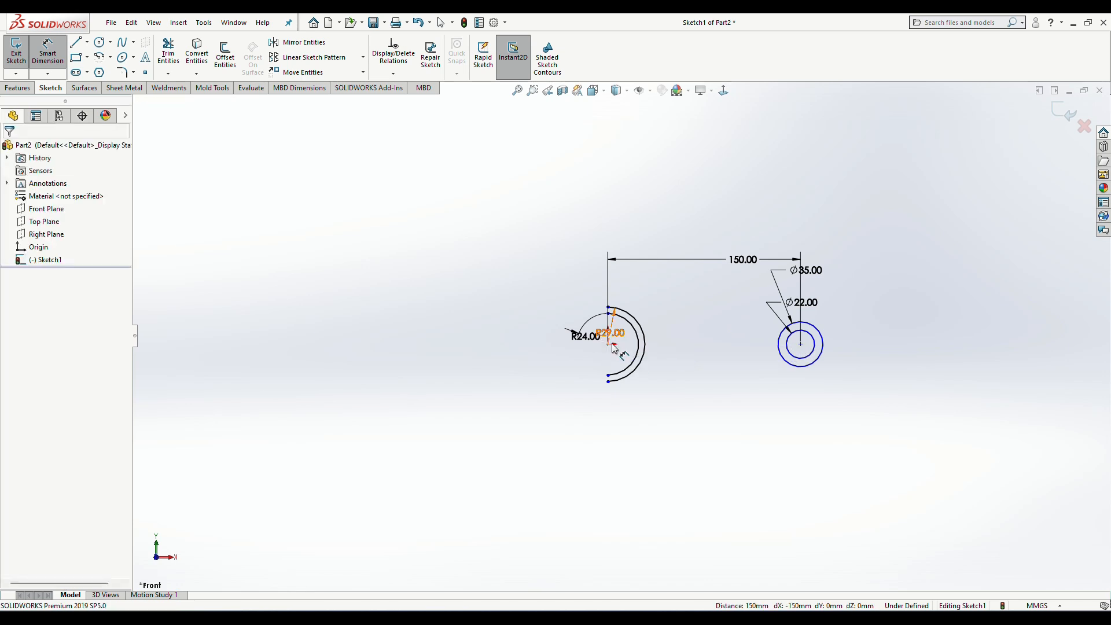
{"action": "key", "text": "Escape"}
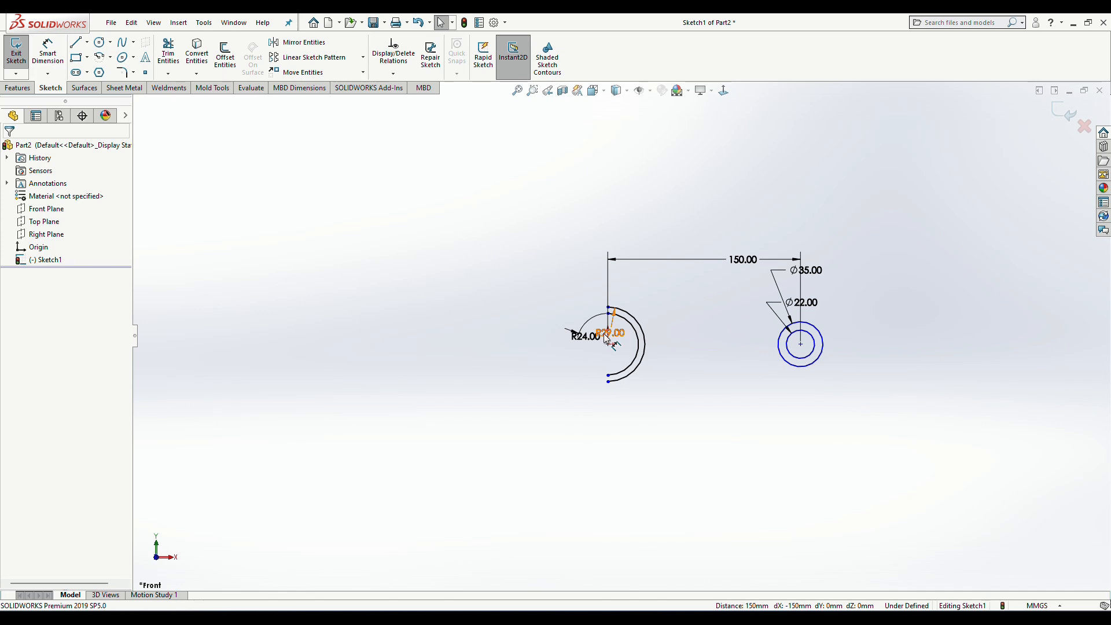
{"action": "left_click", "coordinate": [609, 345]}
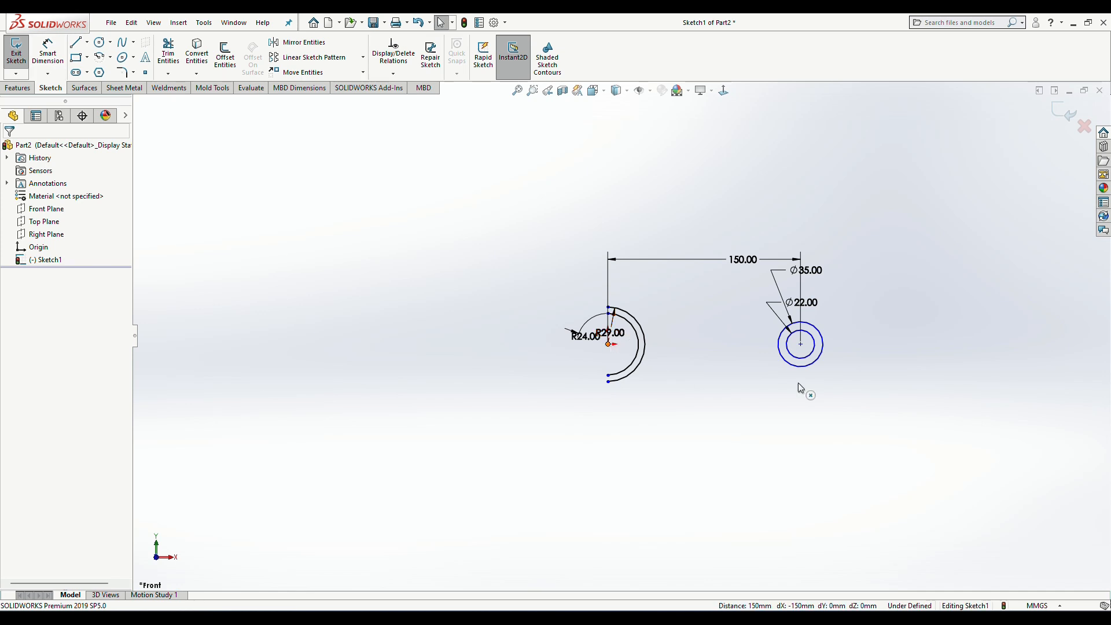
{"action": "left_click", "coordinate": [802, 346], "text": "ctrl"}
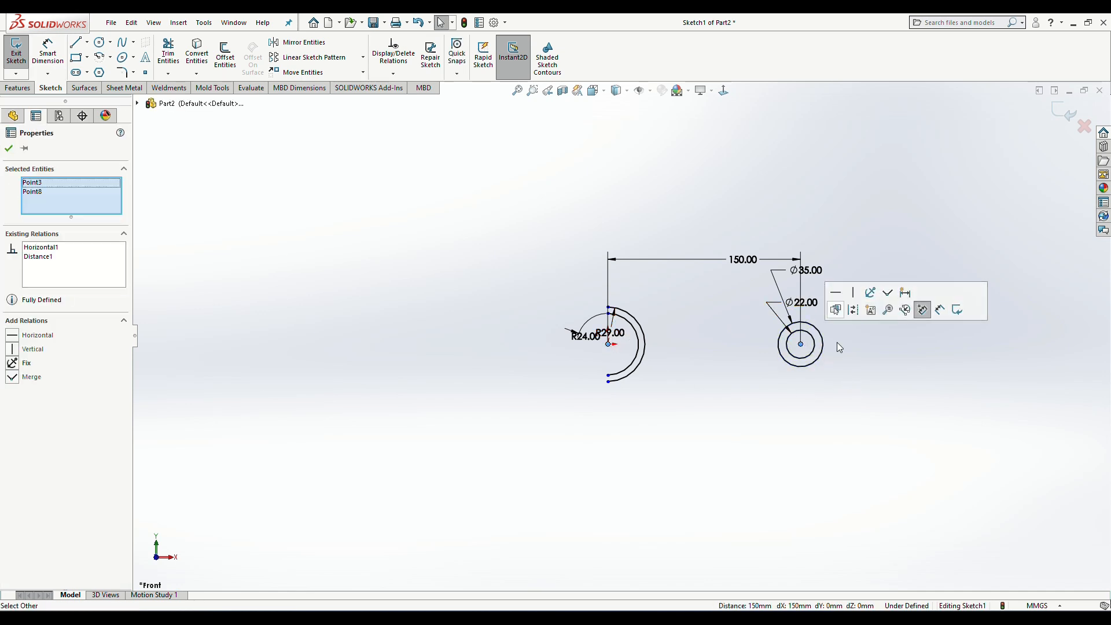
{"action": "key", "text": "Escape"}
Step: Draw a horizontal centerline from the origin to the centre of the two circles
{"action": "left_click", "coordinate": [88, 42]}
{"action": "left_click", "coordinate": [95, 71]}
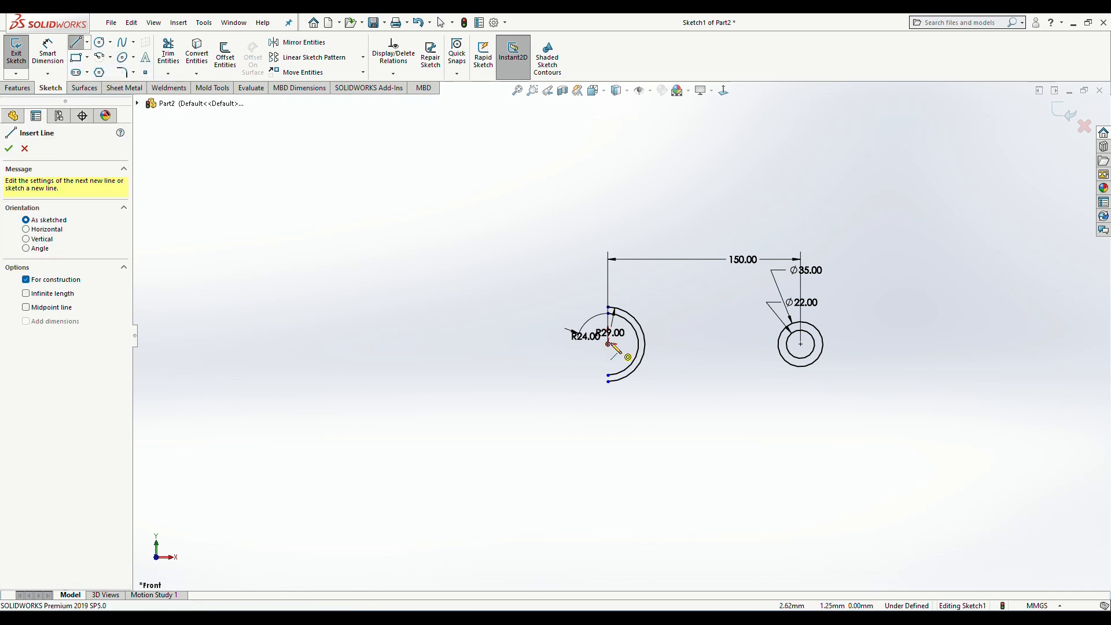
{"action": "left_click", "coordinate": [608, 344]}
{"action": "left_click", "coordinate": [801, 344]}
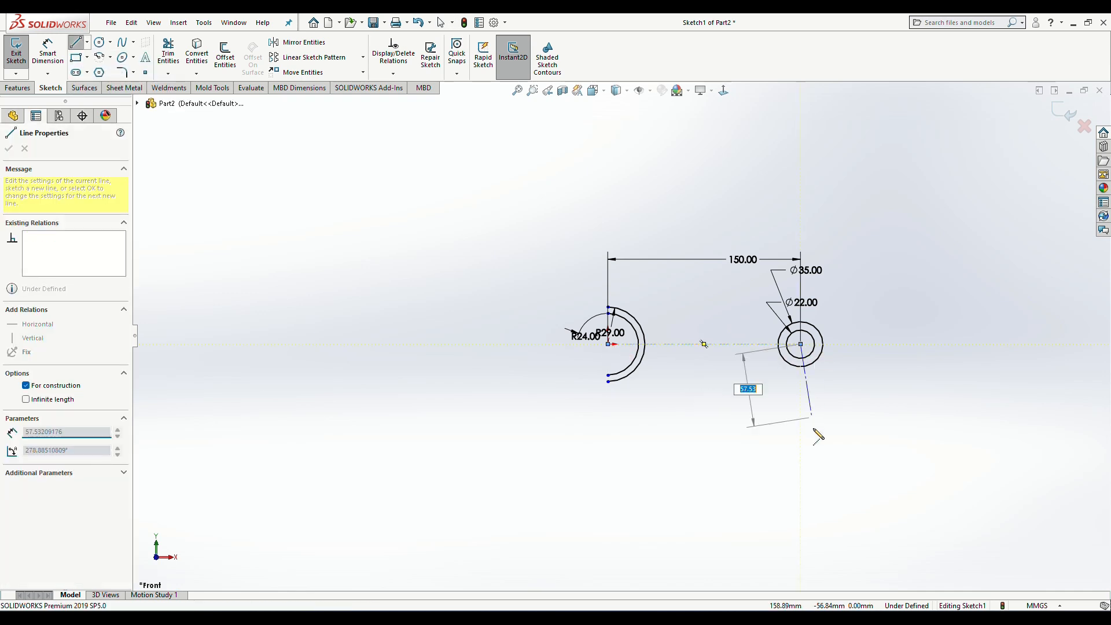
{"action": "key", "text": "Escape"}
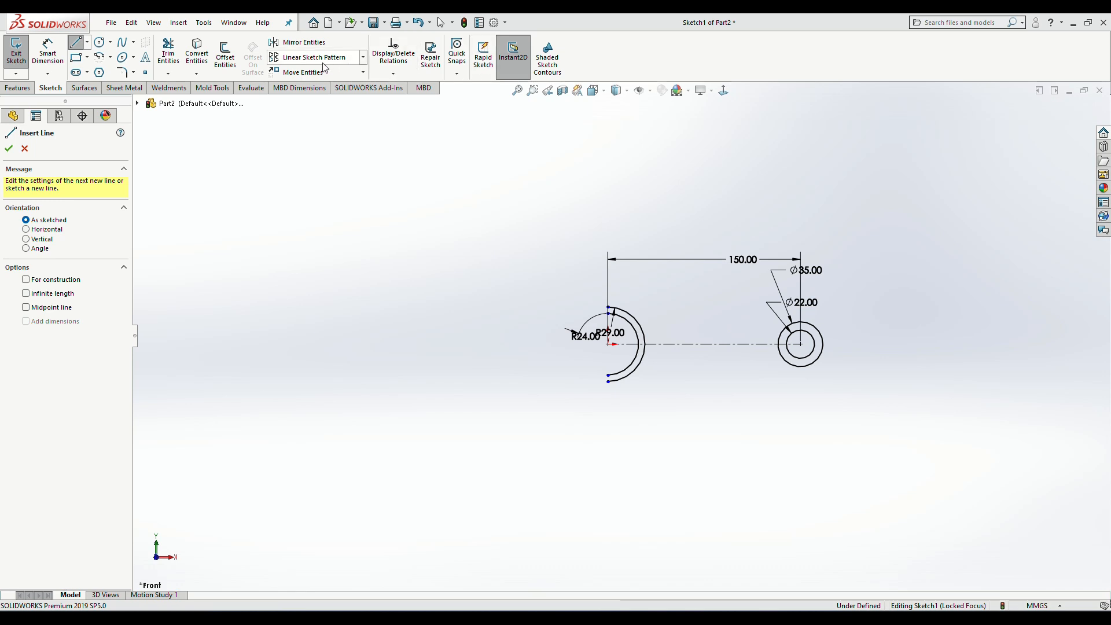
Step: Sketch a line chain from the inner arc's upper end: about 21 mm up, horizontally right, steeply down, then gently sloping towards the circles
{"action": "scroll", "coordinate": [644, 328], "scroll_direction": "down", "scroll_amount": 5}
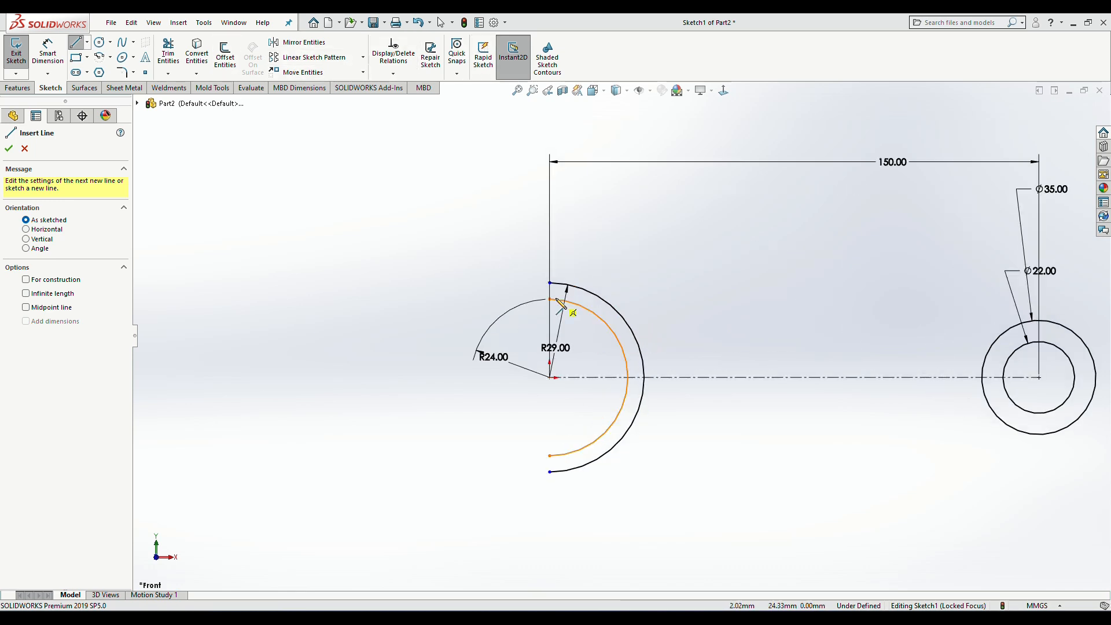
{"action": "left_click", "coordinate": [550, 299]}
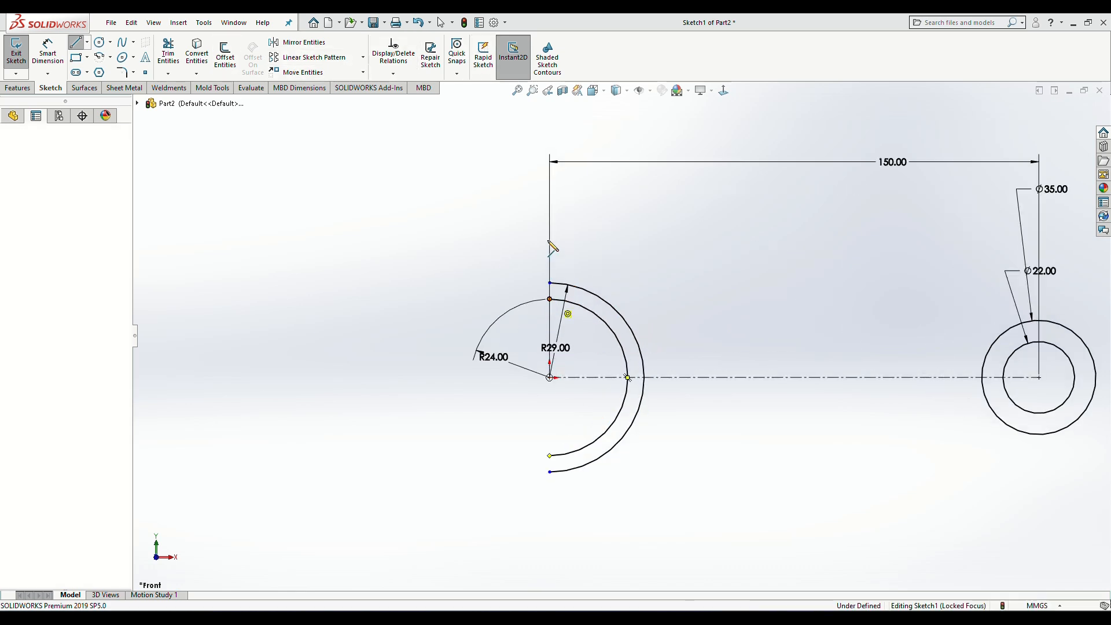
{"action": "left_click", "coordinate": [550, 231]}
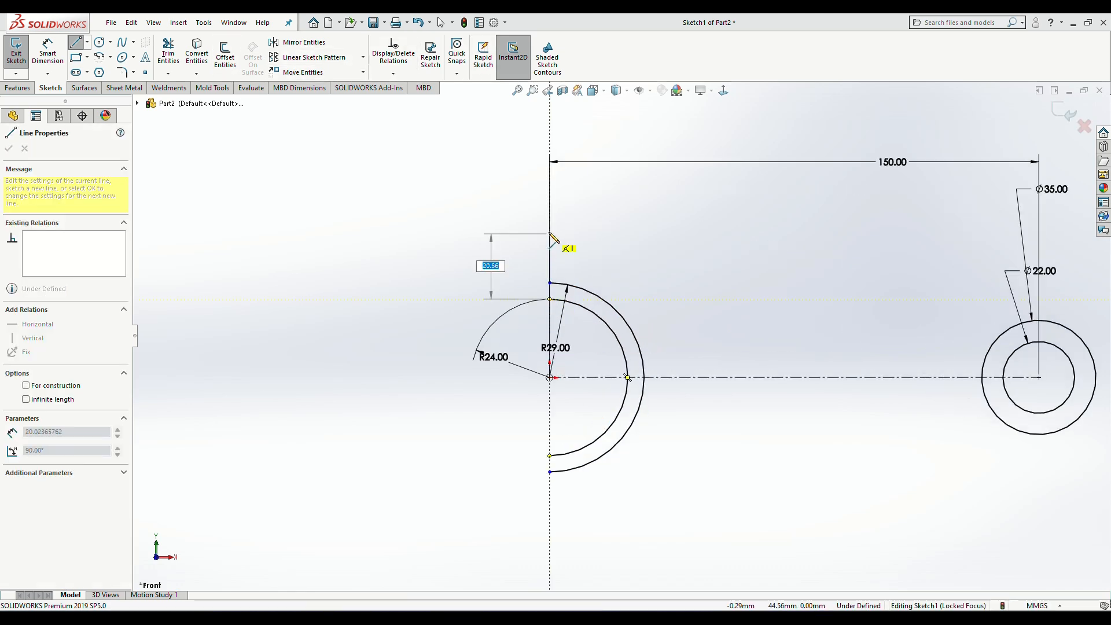
{"action": "left_click", "coordinate": [642, 232]}
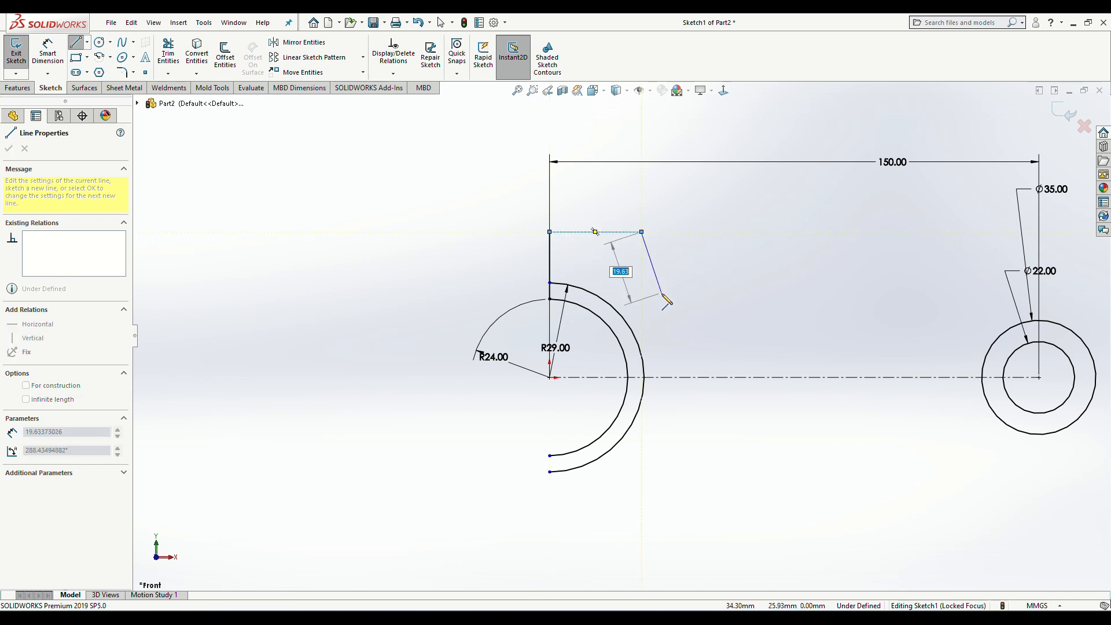
{"action": "left_click", "coordinate": [676, 294]}
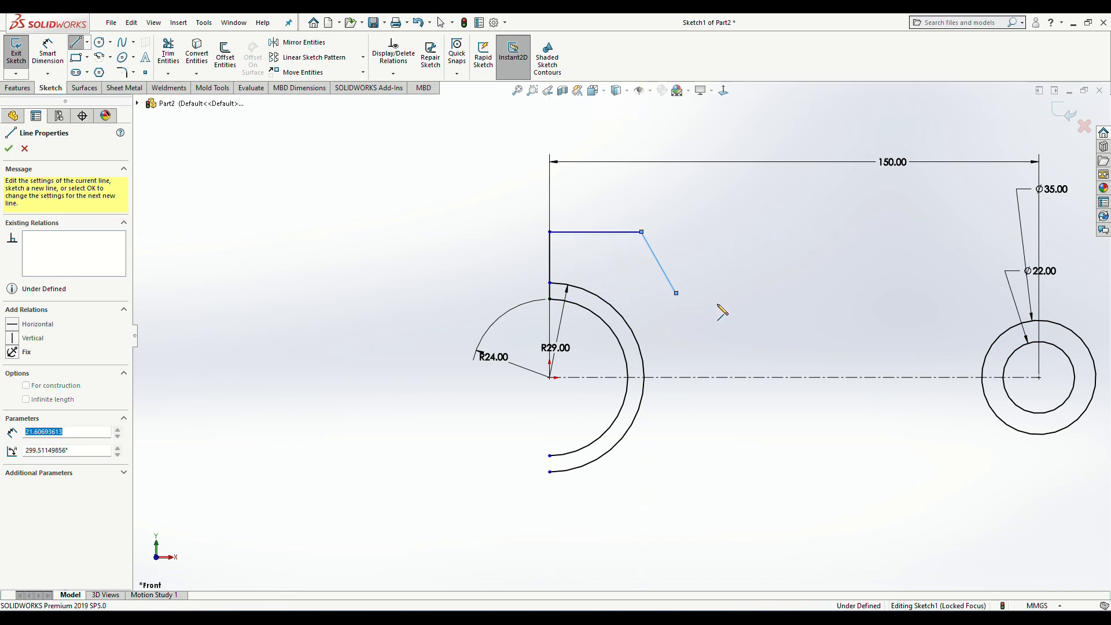
{"action": "left_click", "coordinate": [960, 331]}
{"action": "key", "text": "Escape"}
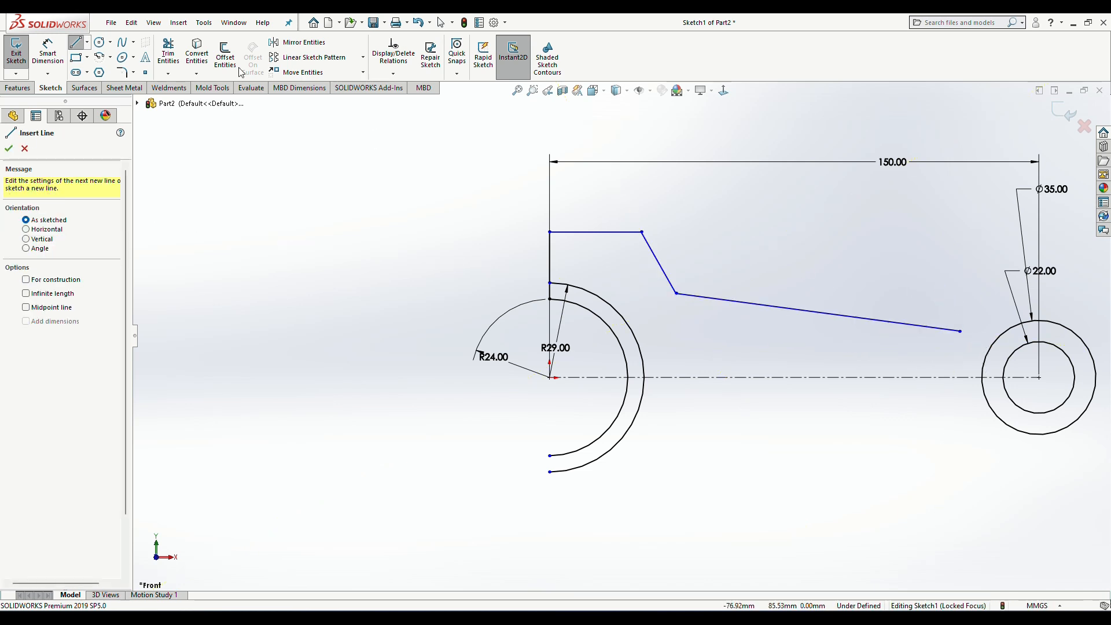
Step: Draw a downward-bulging 3 point arc, about 10 mm in radius, from the sloping line's end to the outer circle
{"action": "left_click", "coordinate": [110, 58]}
{"action": "left_click", "coordinate": [125, 99]}
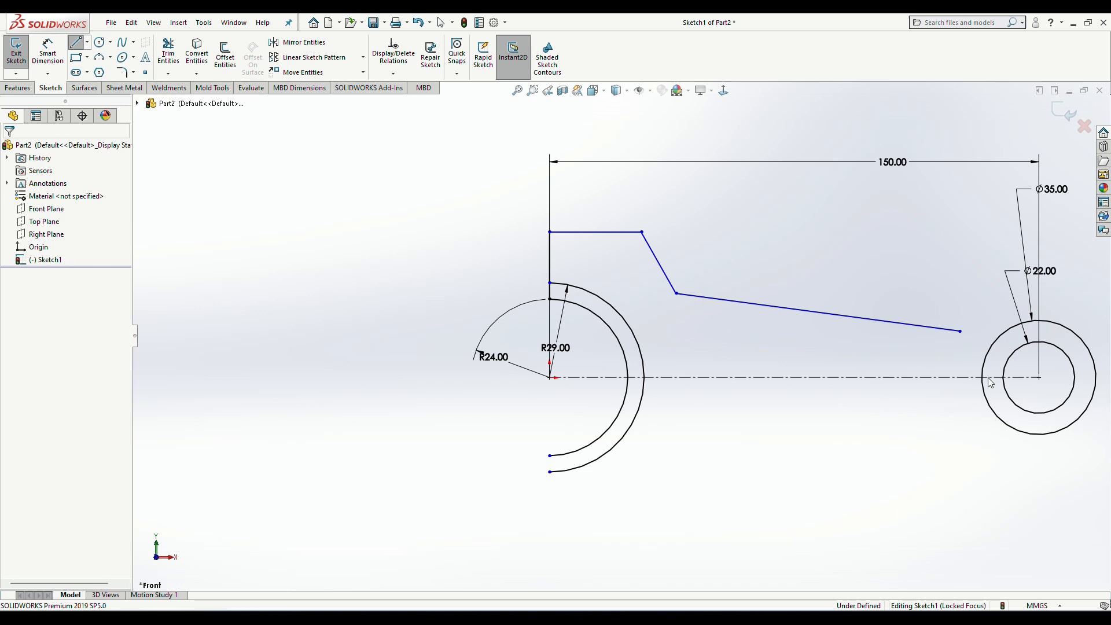
{"action": "left_click", "coordinate": [961, 331]}
{"action": "left_click", "coordinate": [1004, 331]}
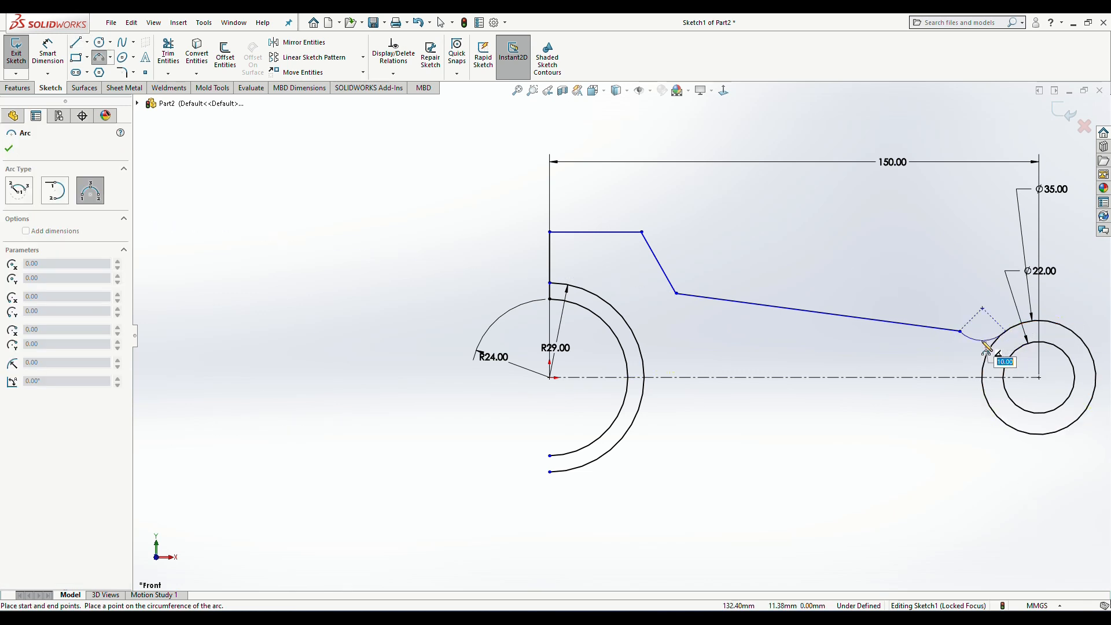
{"action": "left_click", "coordinate": [984, 343]}
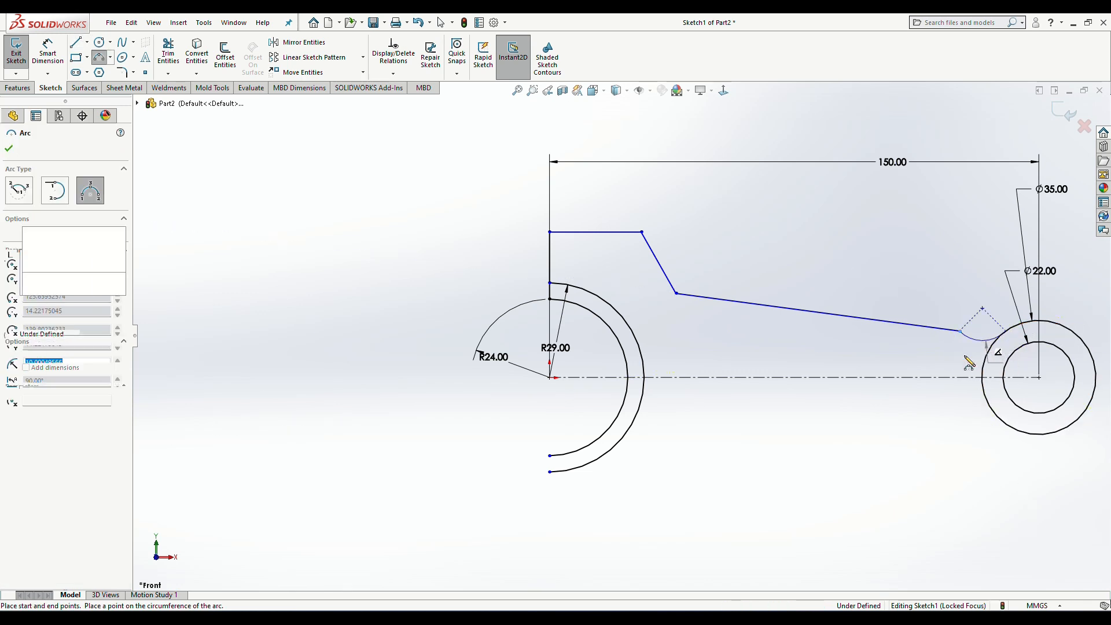
{"action": "left_click", "coordinate": [9, 149]}
Step: Dimension the vertical distance from the origin to the upper horizontal line and set it to 40 mm
{"action": "left_click", "coordinate": [47, 52]}
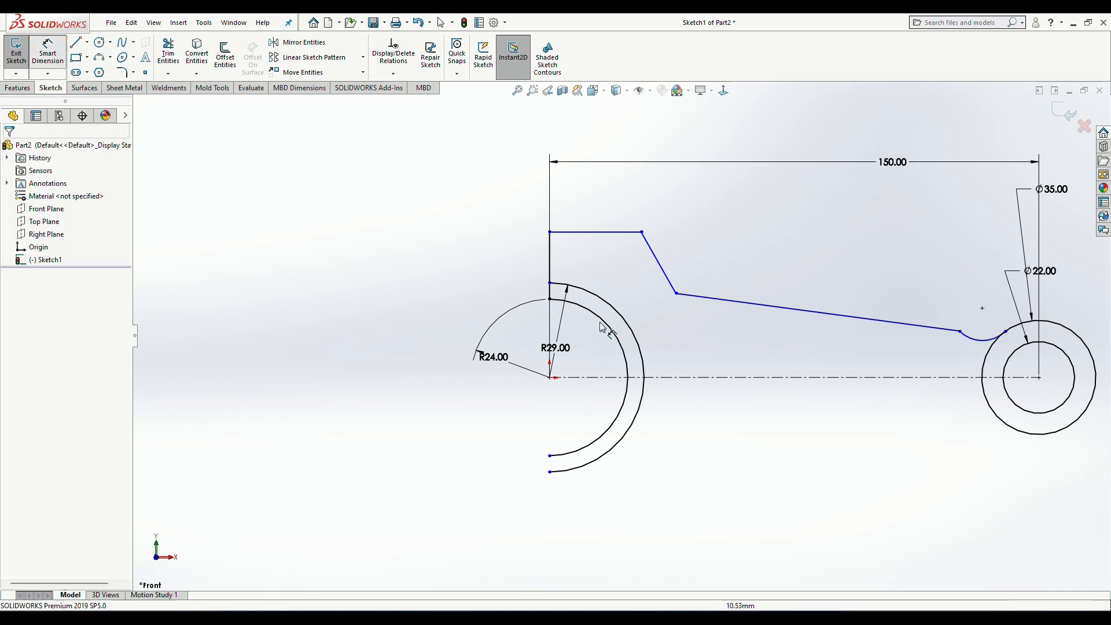
{"action": "left_click", "coordinate": [550, 377]}
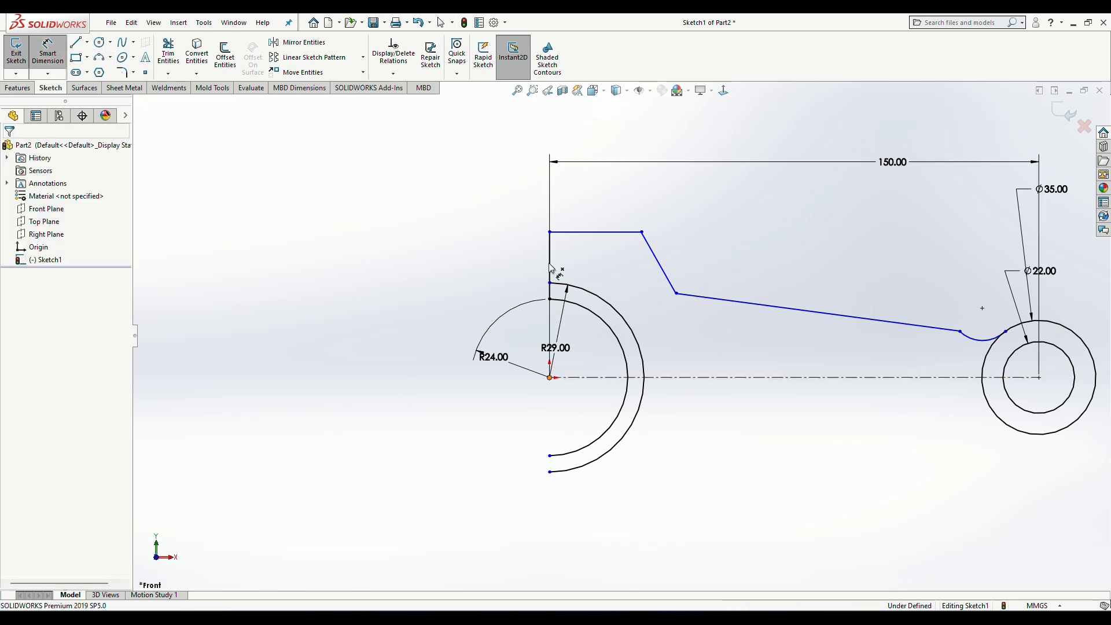
{"action": "left_click", "coordinate": [569, 234]}
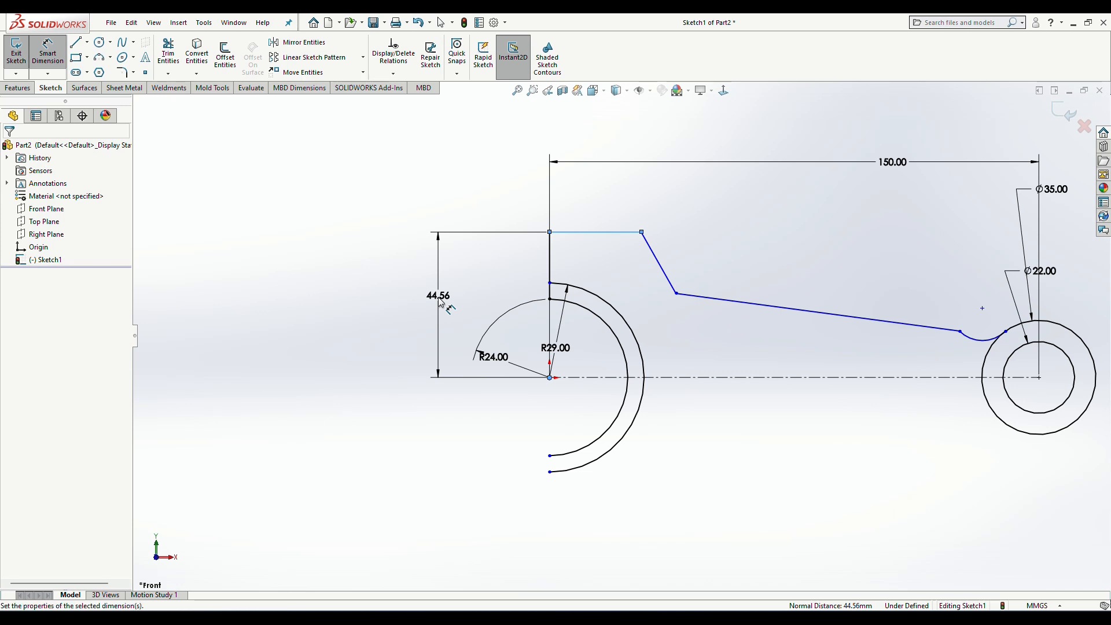
{"action": "left_click", "coordinate": [441, 301]}
{"action": "type", "text": "40"}
{"action": "key", "text": "Return"}
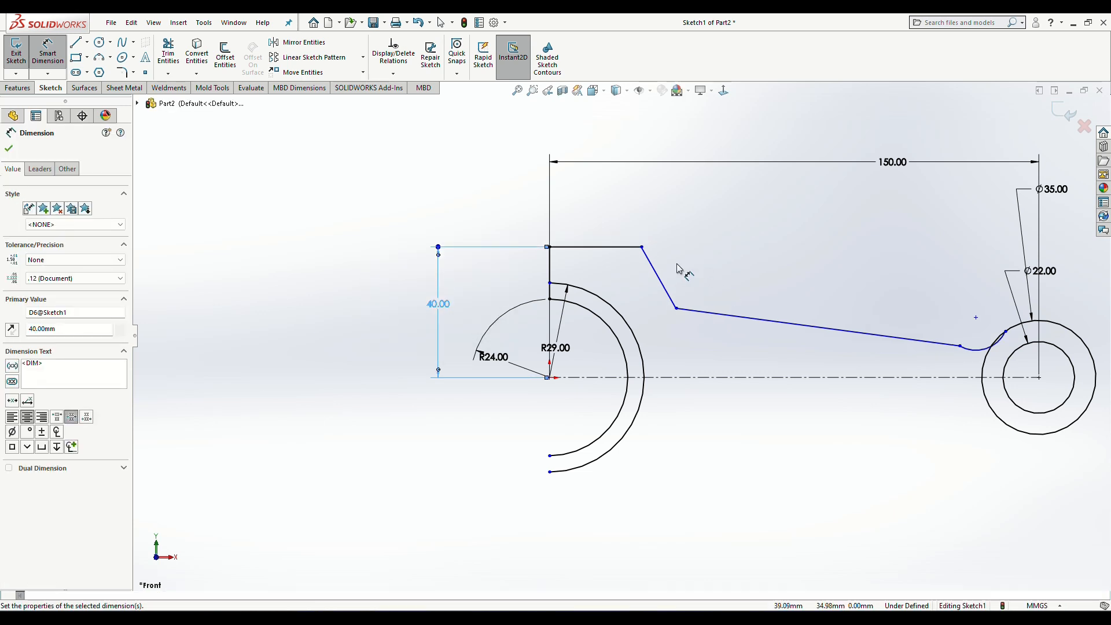
{"action": "scroll", "coordinate": [1036, 344], "scroll_direction": "down", "scroll_amount": 4}
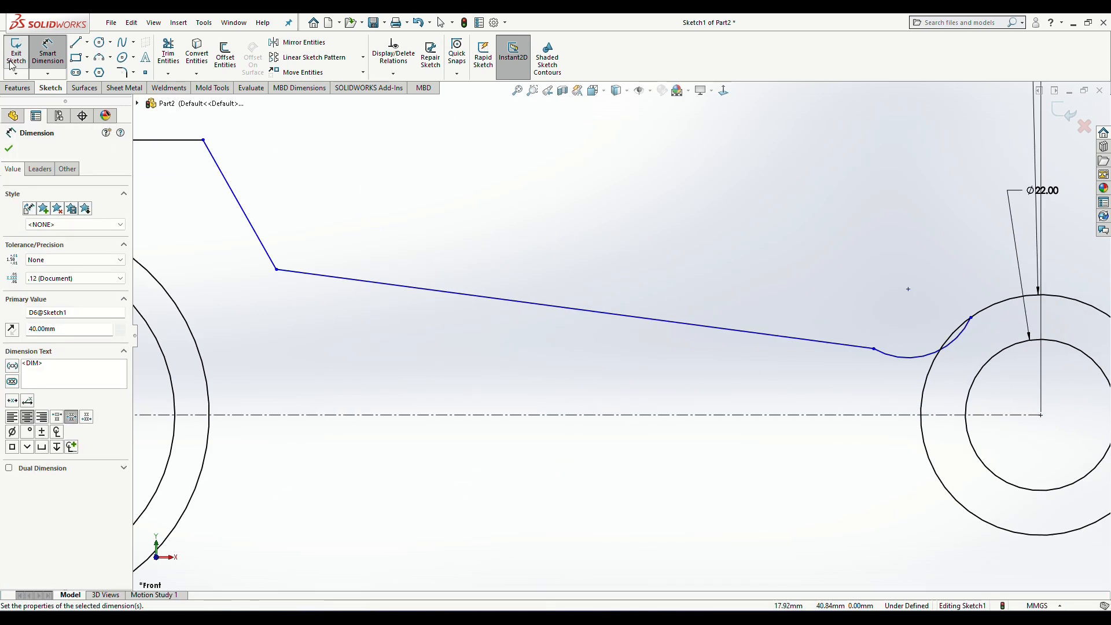
{"action": "left_click", "coordinate": [8, 148]}
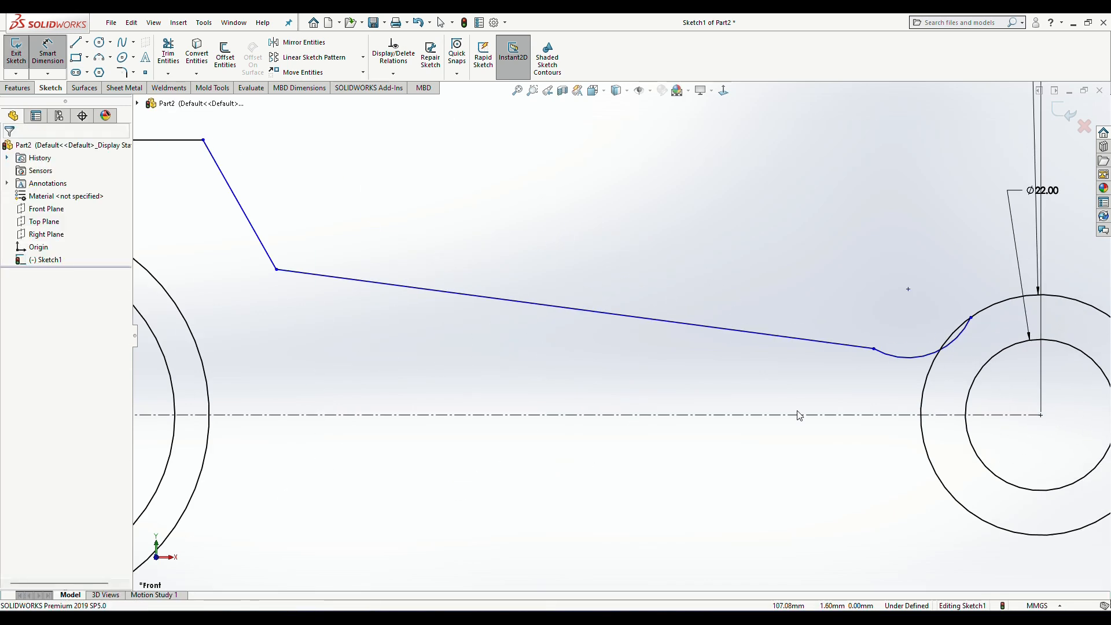
Step: Add a Tangent relation between the long gently sloping line and the downward-bulging arc at its end
{"action": "left_click", "coordinate": [906, 358]}
{"action": "left_click", "coordinate": [576, 310], "text": "ctrl"}
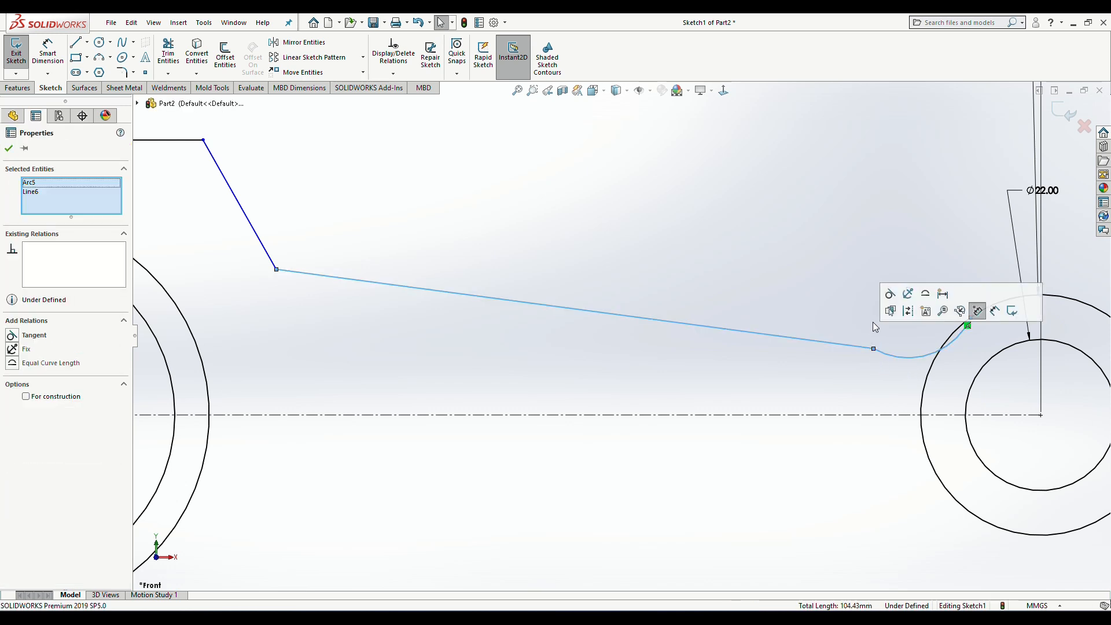
{"action": "left_click", "coordinate": [890, 293]}
{"action": "left_click", "coordinate": [861, 373]}
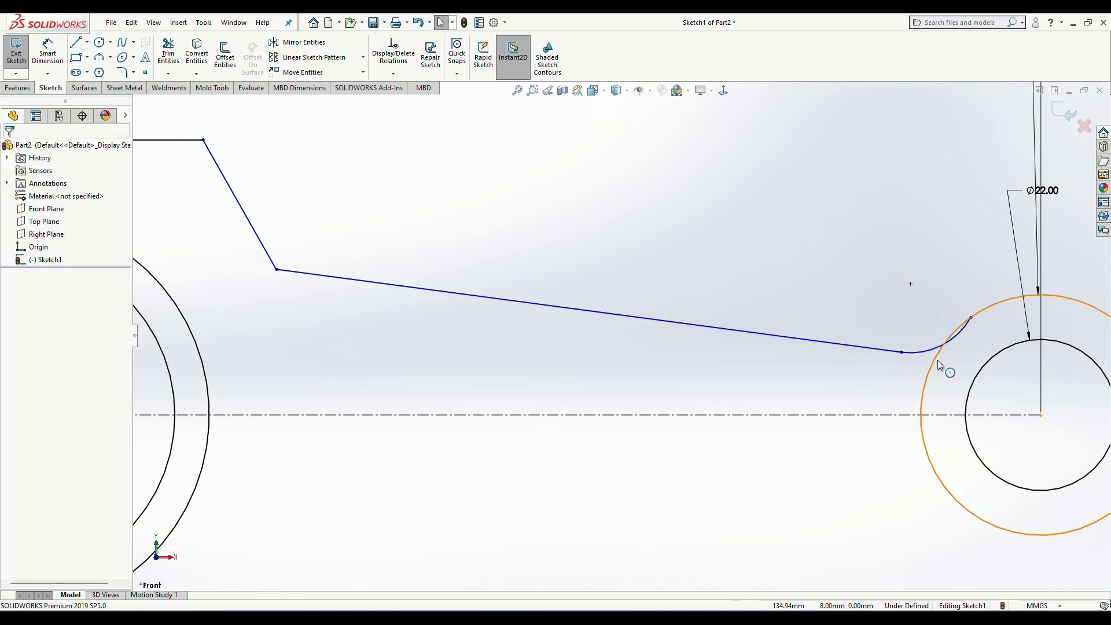
Step: Add a Tangent relation between the downward-bulging arc and the outer 35 mm circle
{"action": "left_click", "coordinate": [935, 348]}
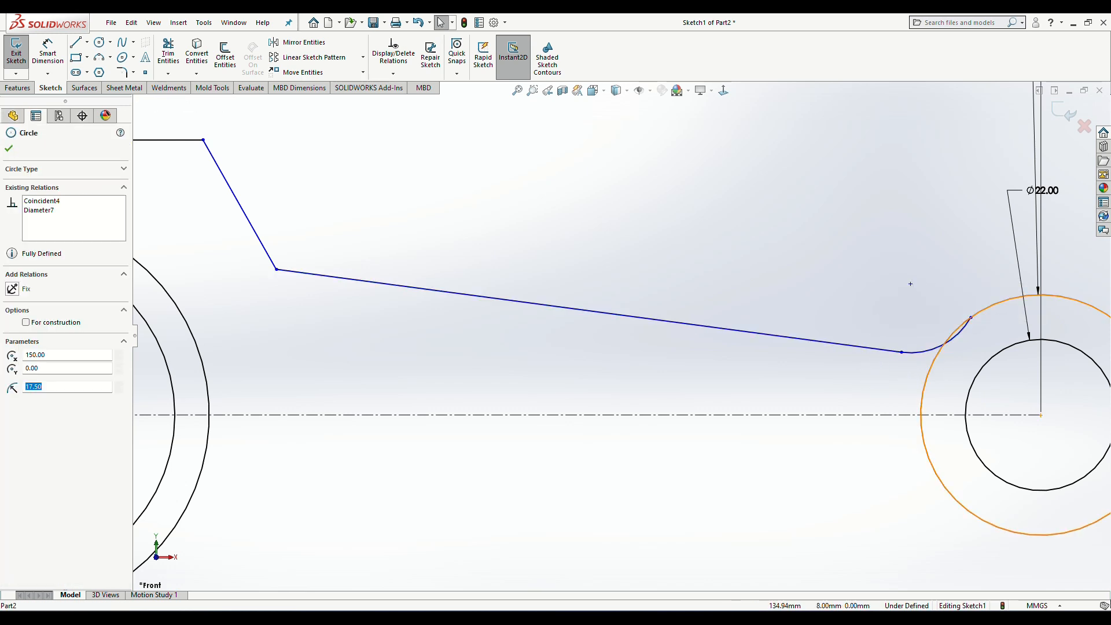
{"action": "left_click", "coordinate": [960, 327], "text": "ctrl"}
{"action": "left_click", "coordinate": [972, 291]}
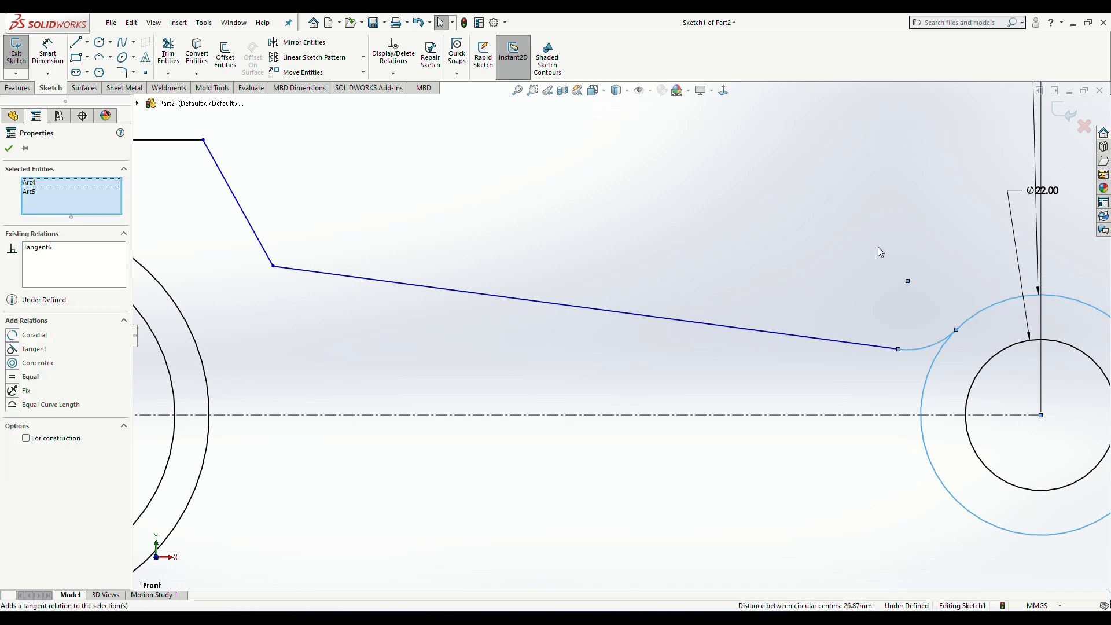
{"action": "left_click", "coordinate": [881, 252]}
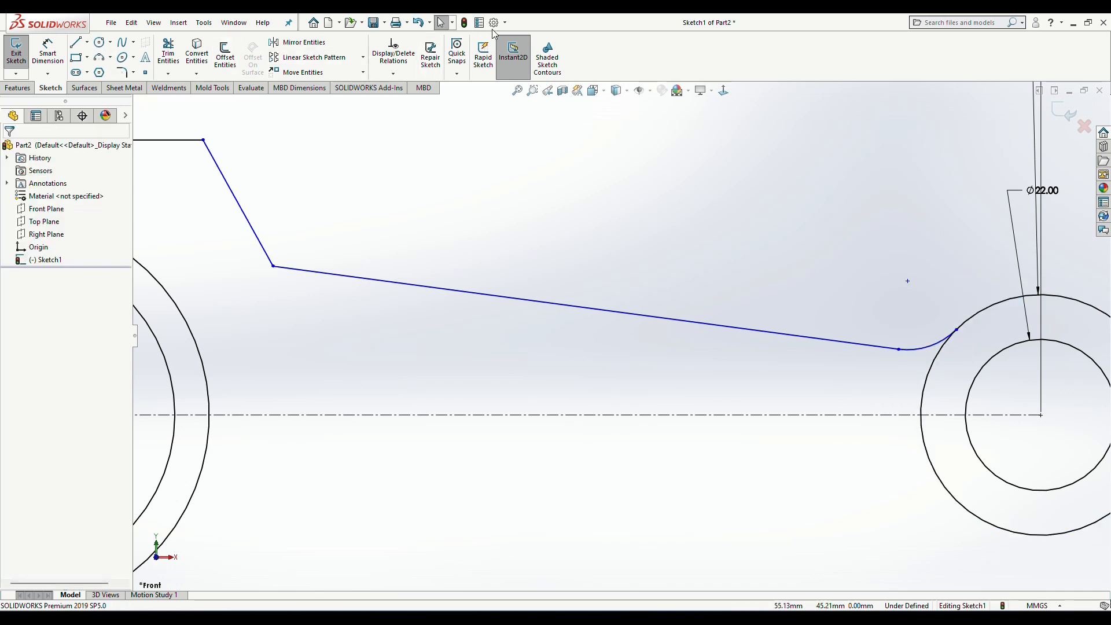
Step: Apply a 20 mm Sketch Fillet to the corner between the steep line and the long gently sloping line
{"action": "left_click", "coordinate": [127, 73]}
{"action": "left_click", "coordinate": [260, 241]}
{"action": "left_click", "coordinate": [299, 274]}
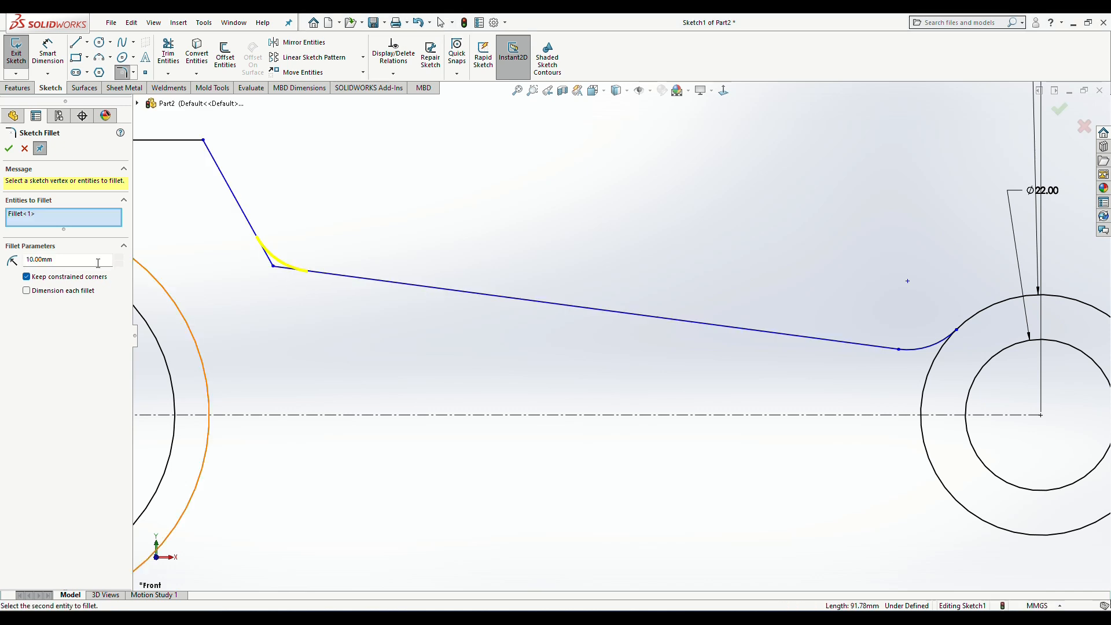
{"action": "left_click", "coordinate": [10, 150]}
{"action": "left_click", "coordinate": [9, 149]}
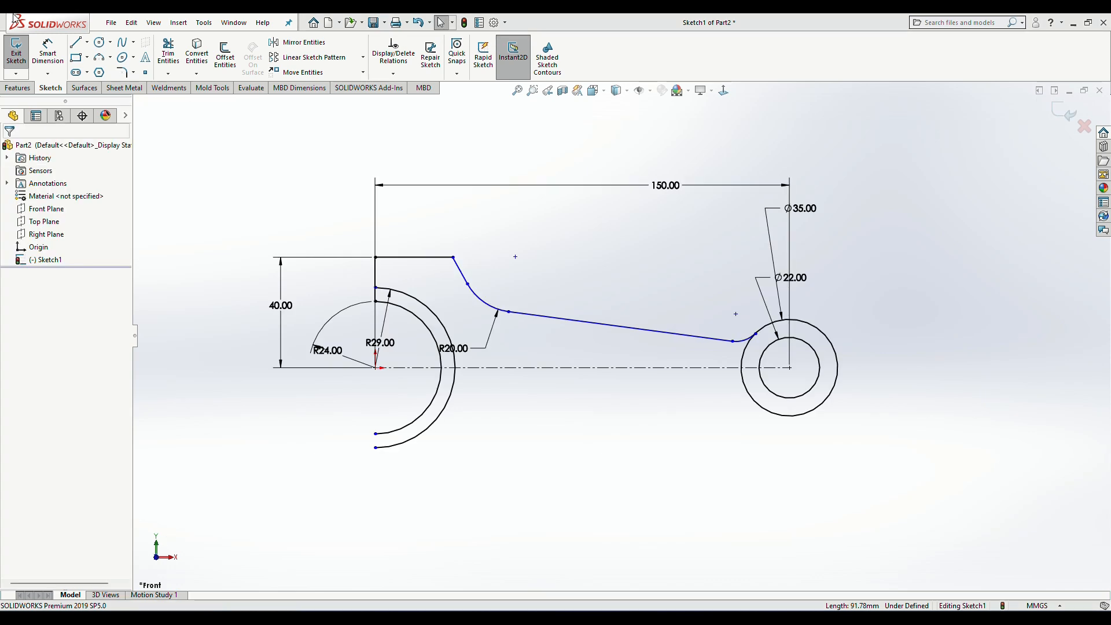
Step: Dimension the length of the upper horizontal line and set it to 16.43 mm
{"action": "left_click", "coordinate": [48, 56]}
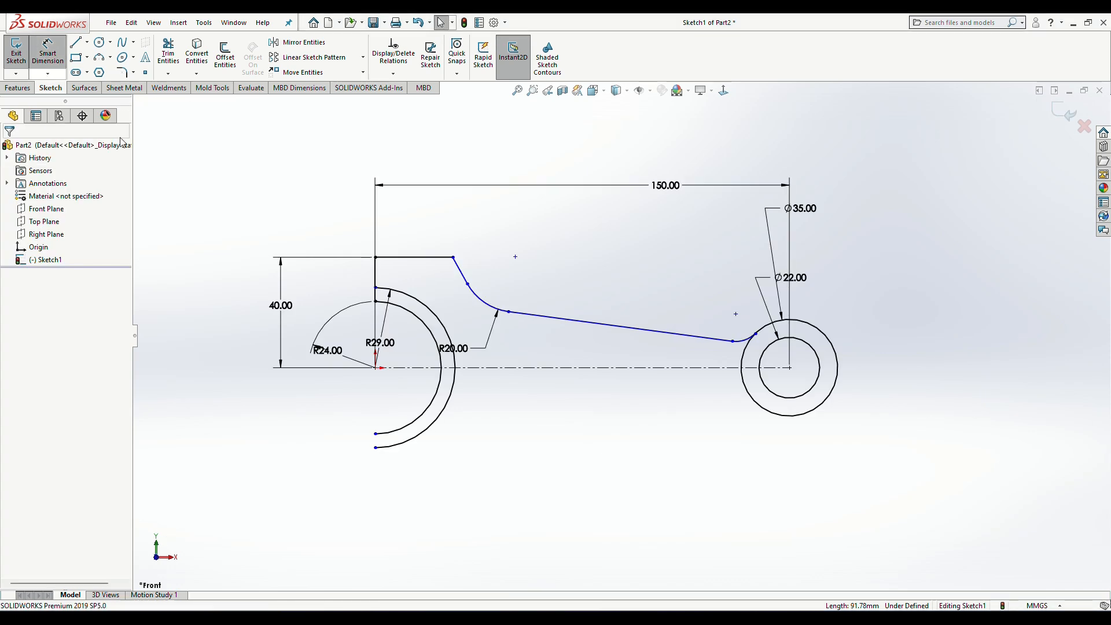
{"action": "left_click", "coordinate": [426, 233]}
{"action": "left_click", "coordinate": [426, 233]}
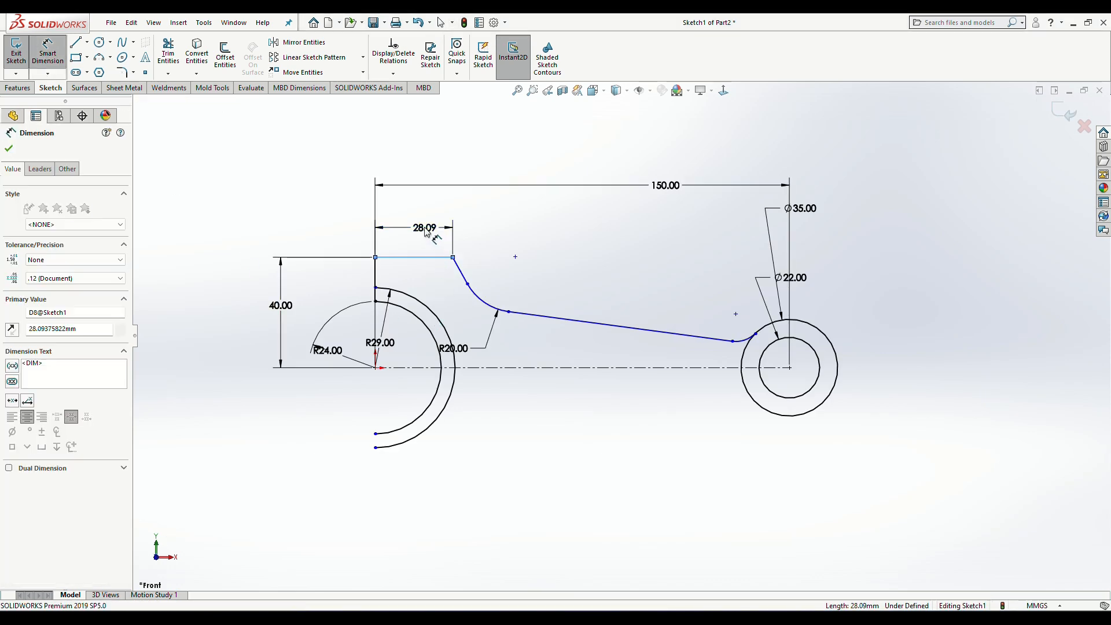
{"action": "type", "text": "16.46"}
{"action": "key", "text": "Return"}
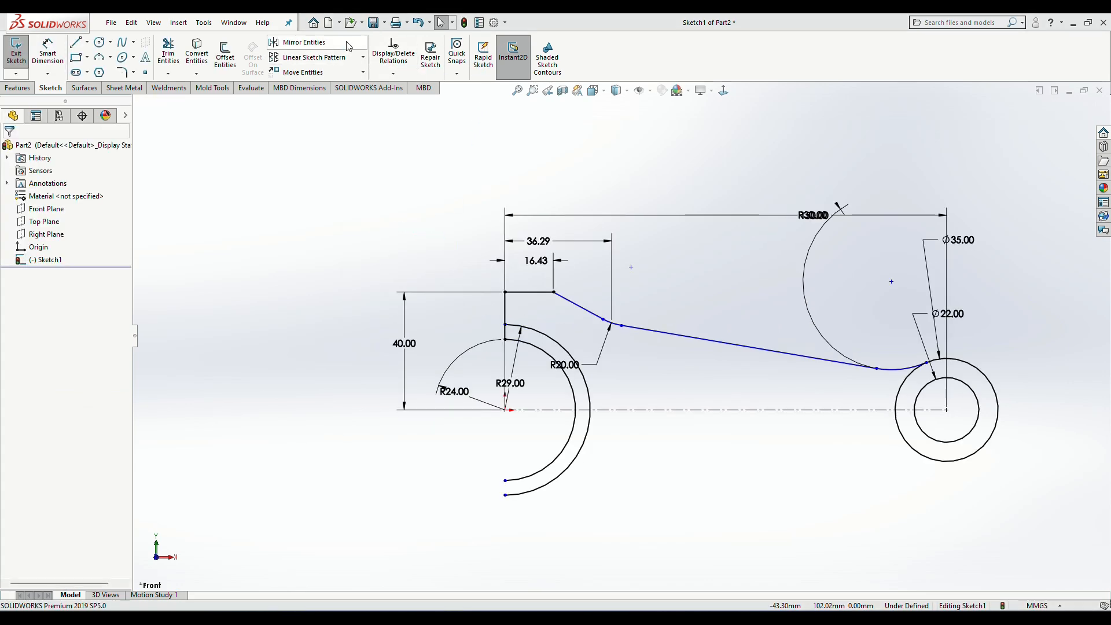
Step: Mirror the whole upper outline, from the vertical line through the fillet to the end arc, about the horizontal centerline
{"action": "left_click", "coordinate": [349, 46]}
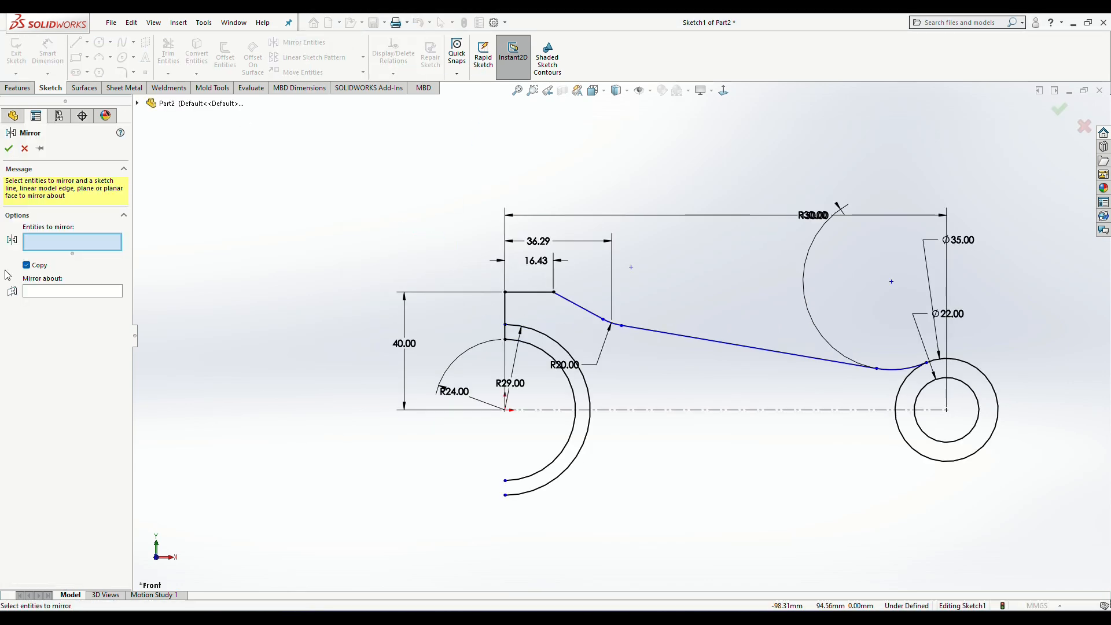
{"action": "left_click", "coordinate": [505, 316]}
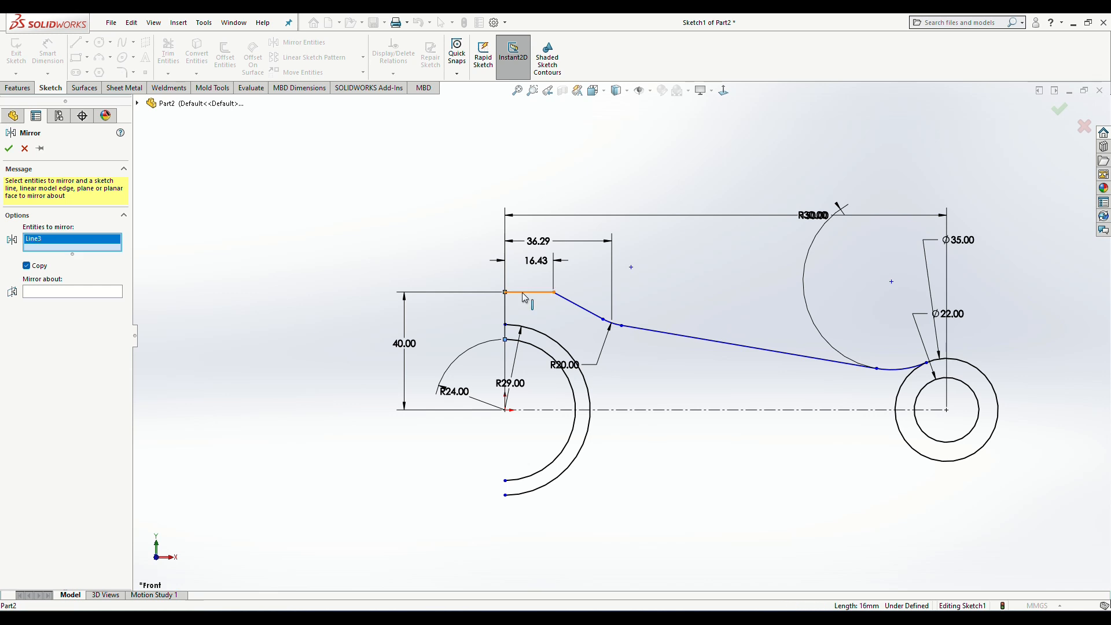
{"action": "left_click", "coordinate": [538, 292]}
{"action": "left_click", "coordinate": [575, 307]}
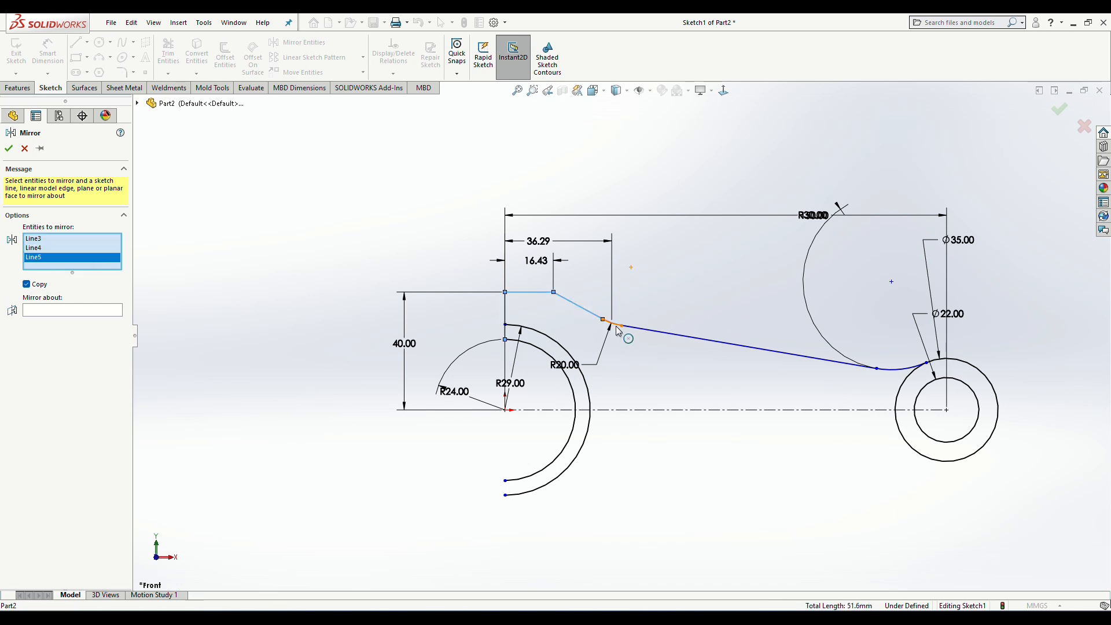
{"action": "left_click", "coordinate": [618, 331]}
{"action": "left_click", "coordinate": [644, 329]}
{"action": "left_click", "coordinate": [903, 369]}
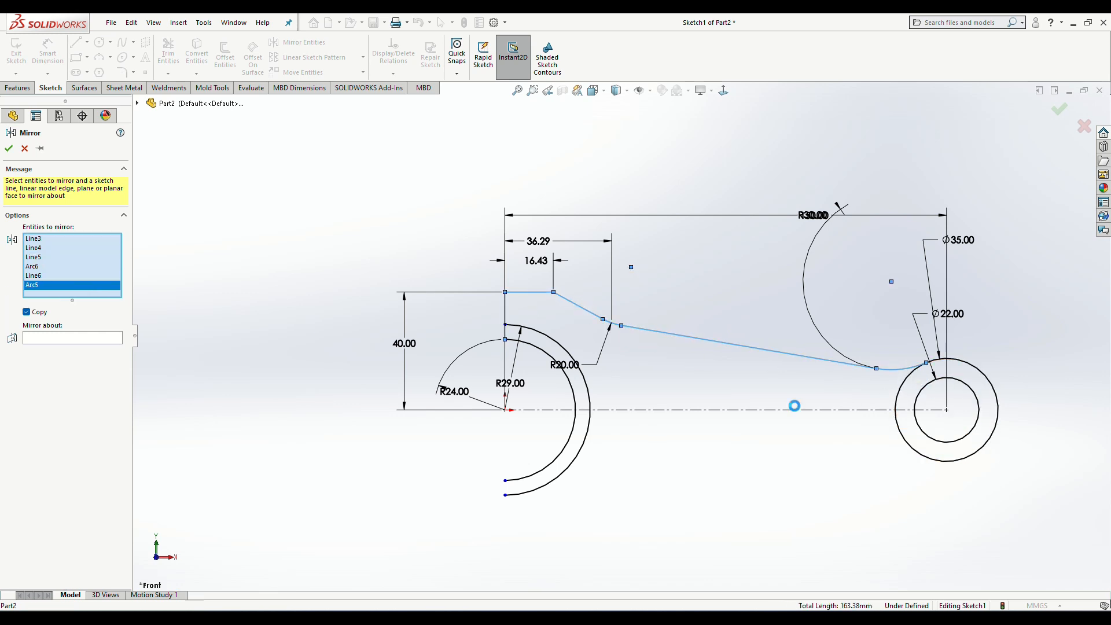
{"action": "left_click", "coordinate": [69, 342]}
{"action": "left_click", "coordinate": [647, 412]}
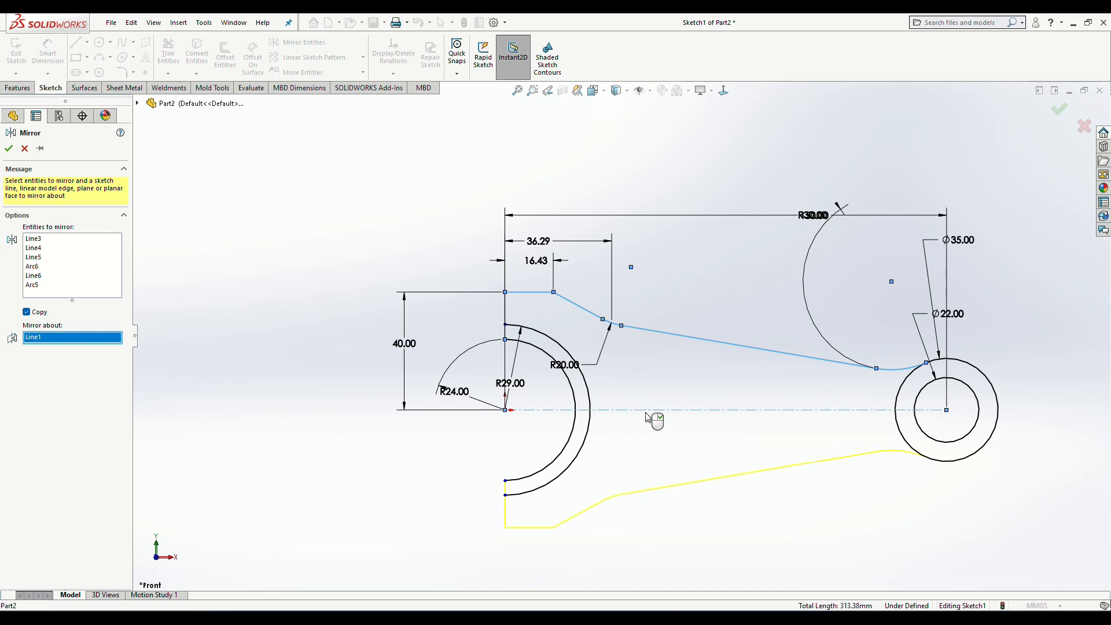
{"action": "left_click", "coordinate": [9, 149]}
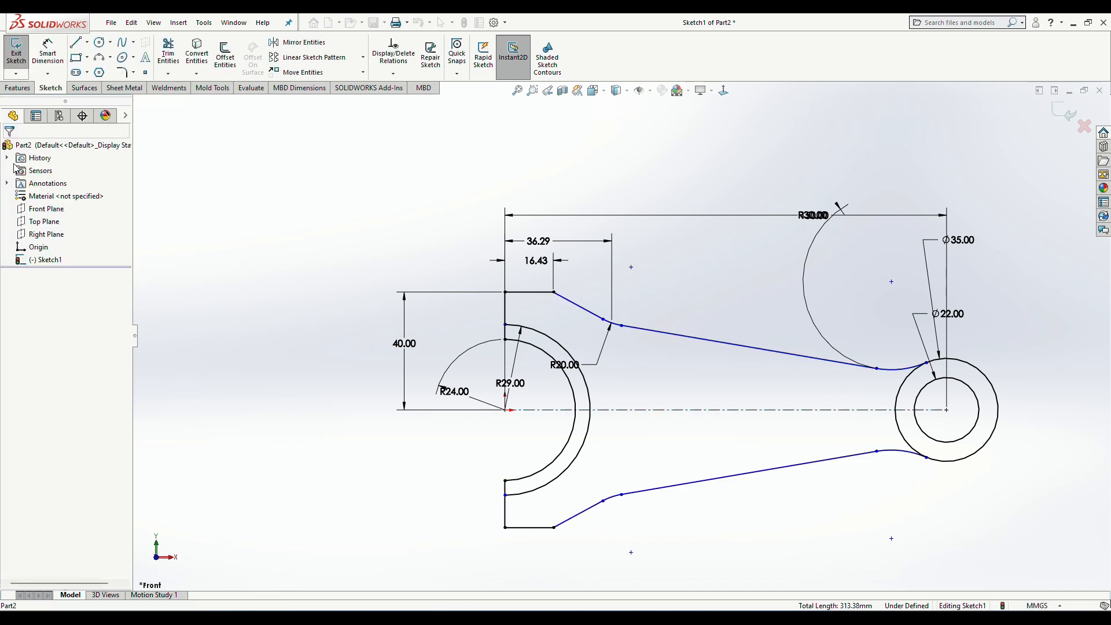
Step: Dimension the angle between the long upper sloping line and its mirrored copy and set it to 6 degrees
{"action": "left_click", "coordinate": [52, 52]}
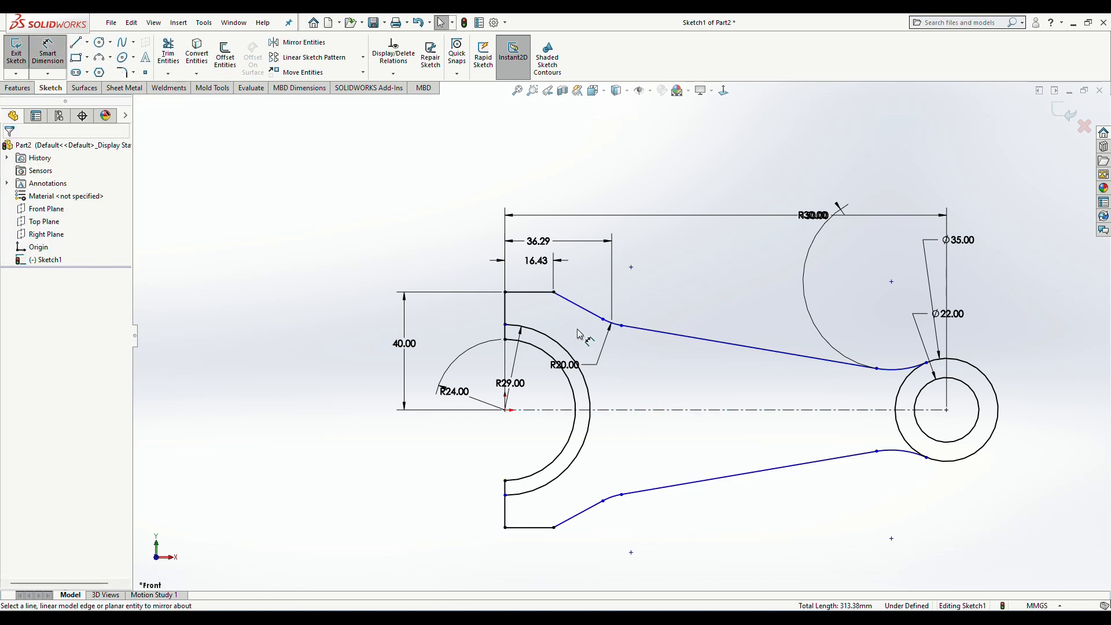
{"action": "left_click", "coordinate": [640, 328]}
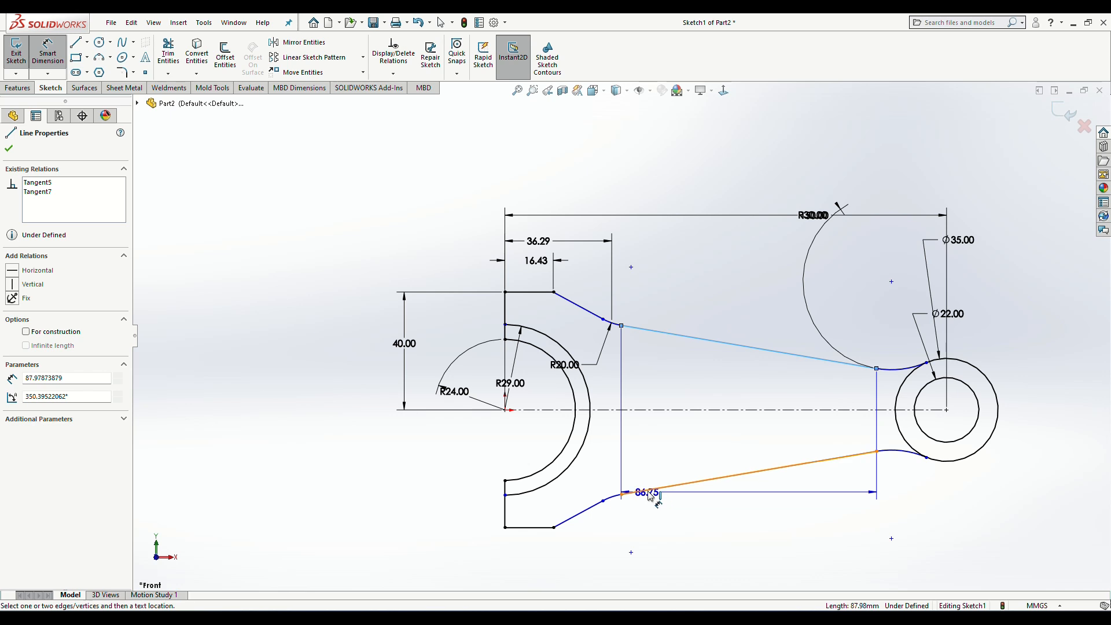
{"action": "left_click", "coordinate": [641, 492]}
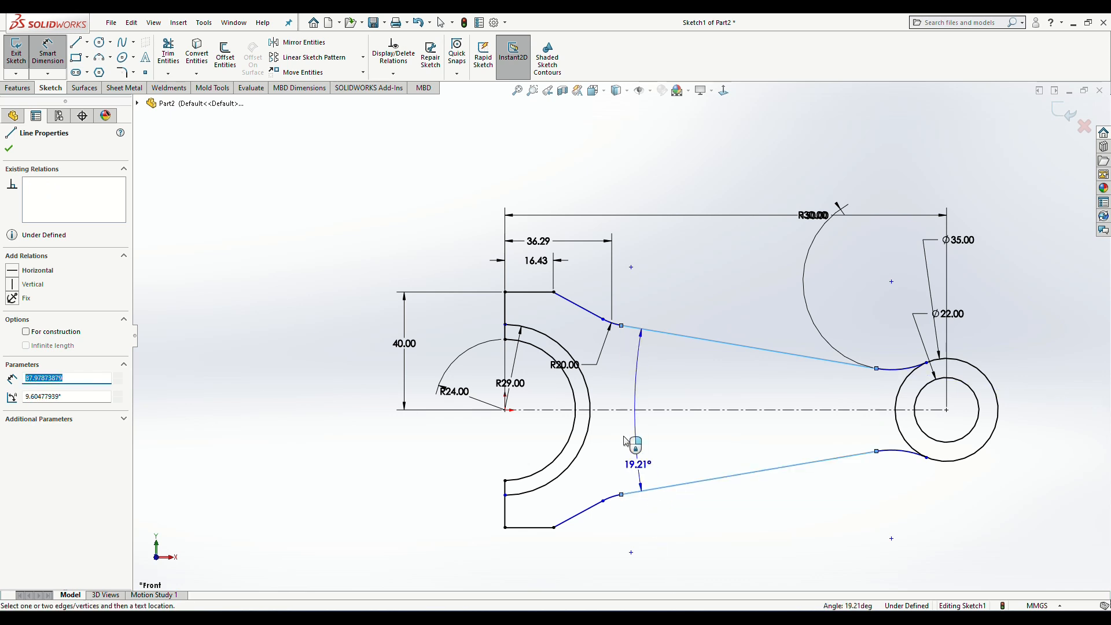
{"action": "left_click", "coordinate": [610, 395]}
{"action": "type", "text": "6"}
{"action": "key", "text": "Return"}
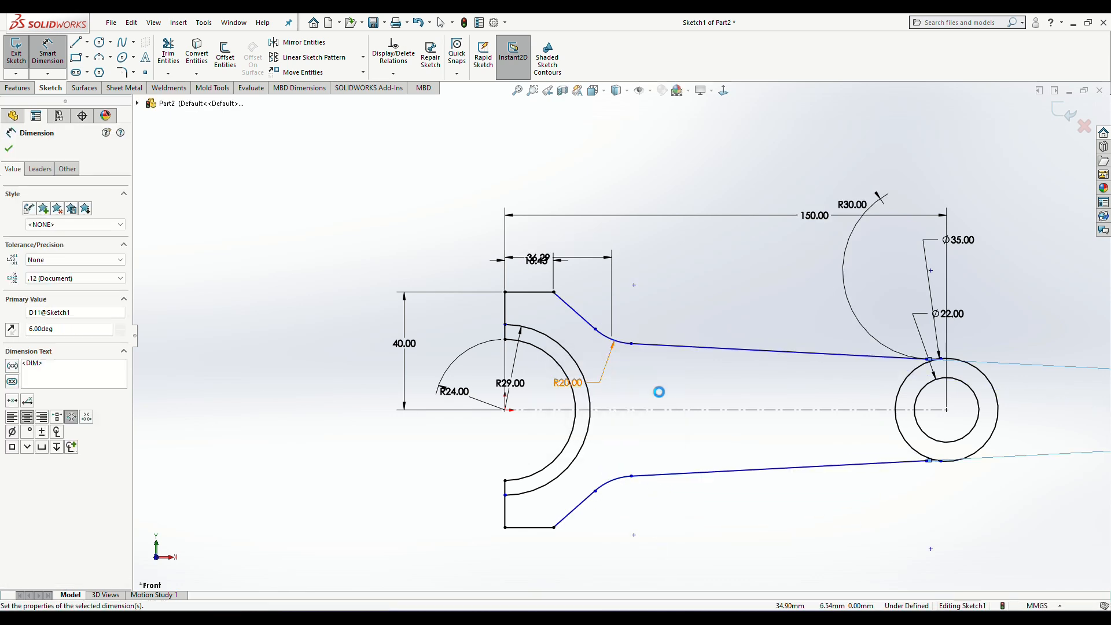
Step: Extrude the small ring region and both halves of the large half ring 25 mm with the Mid Plane end condition
{"action": "scroll", "coordinate": [680, 408], "scroll_direction": "down", "scroll_amount": 2}
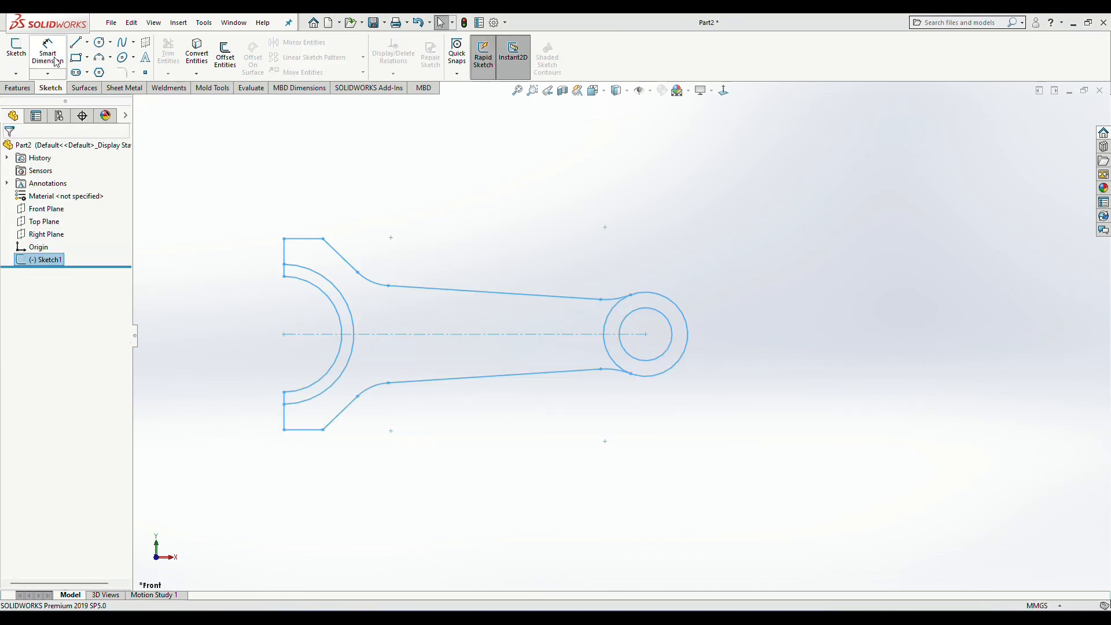
{"action": "left_click", "coordinate": [16, 52]}
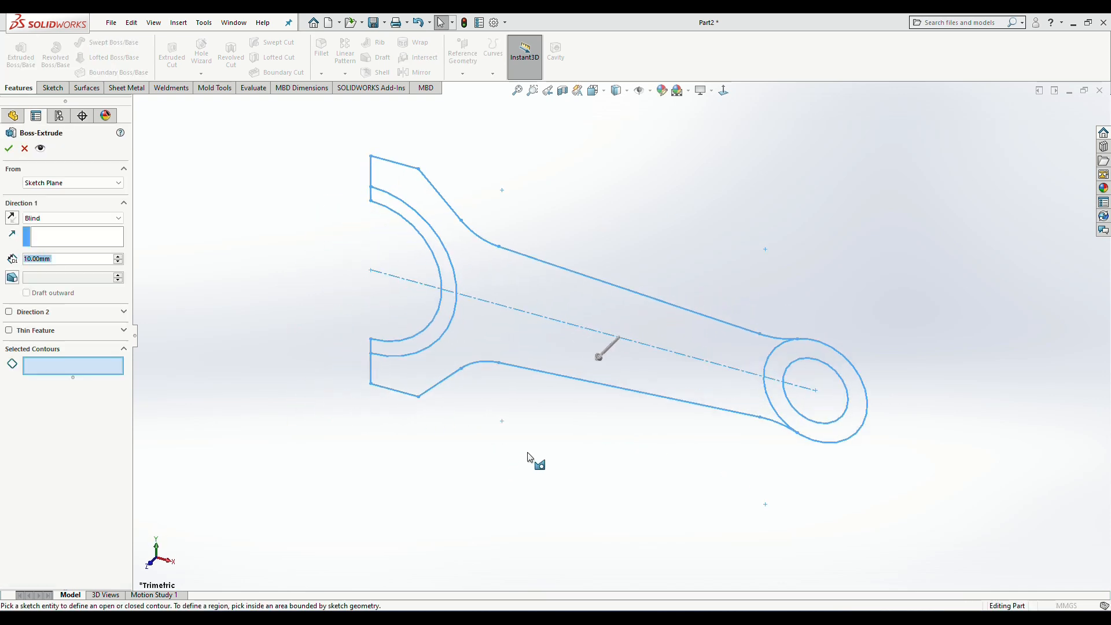
{"action": "left_click", "coordinate": [799, 367]}
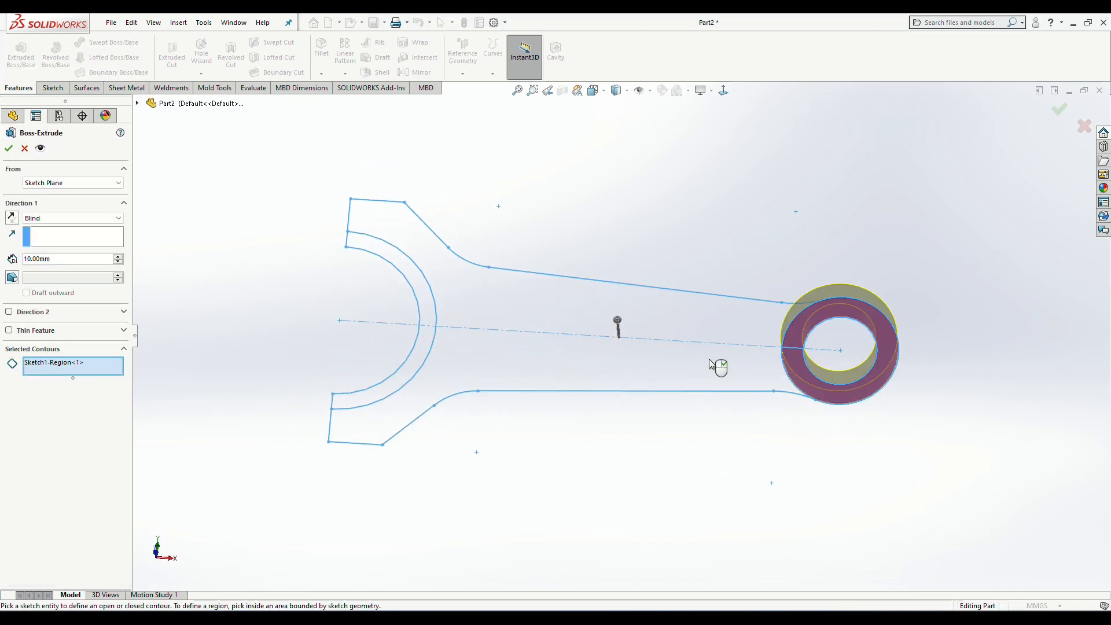
{"action": "left_click", "coordinate": [420, 362]}
{"action": "left_click", "coordinate": [426, 310]}
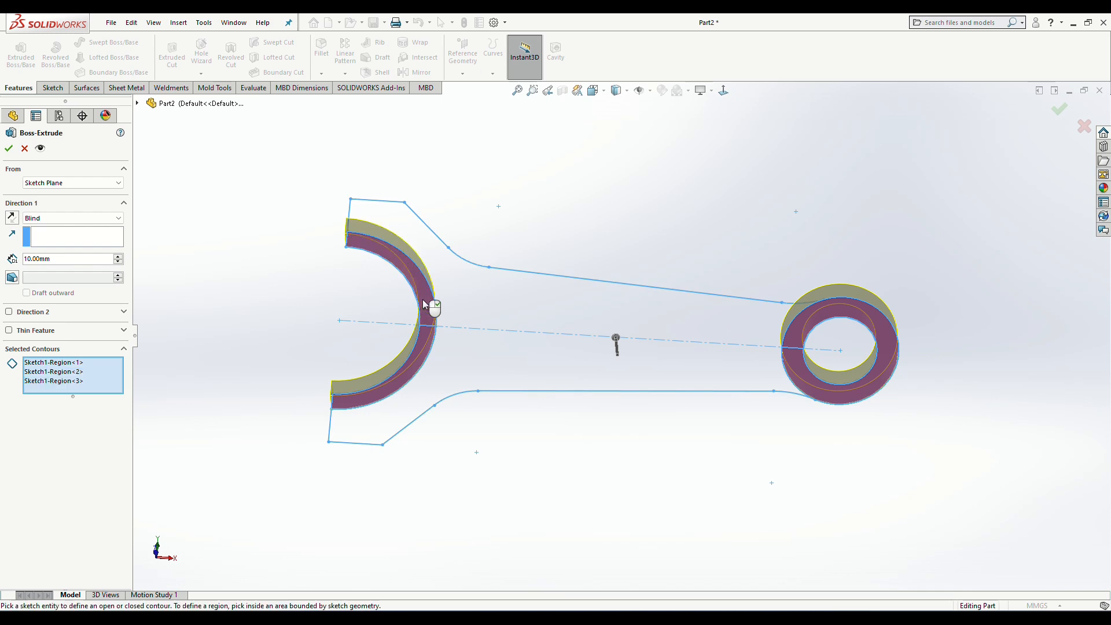
{"action": "left_click", "coordinate": [73, 218]}
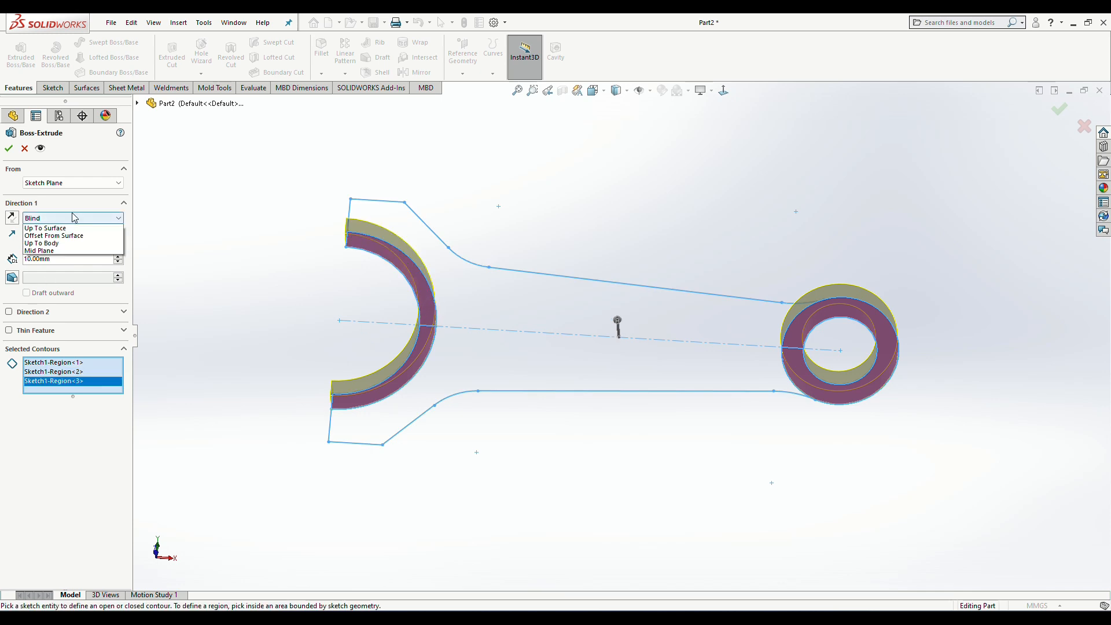
{"action": "left_click", "coordinate": [67, 266]}
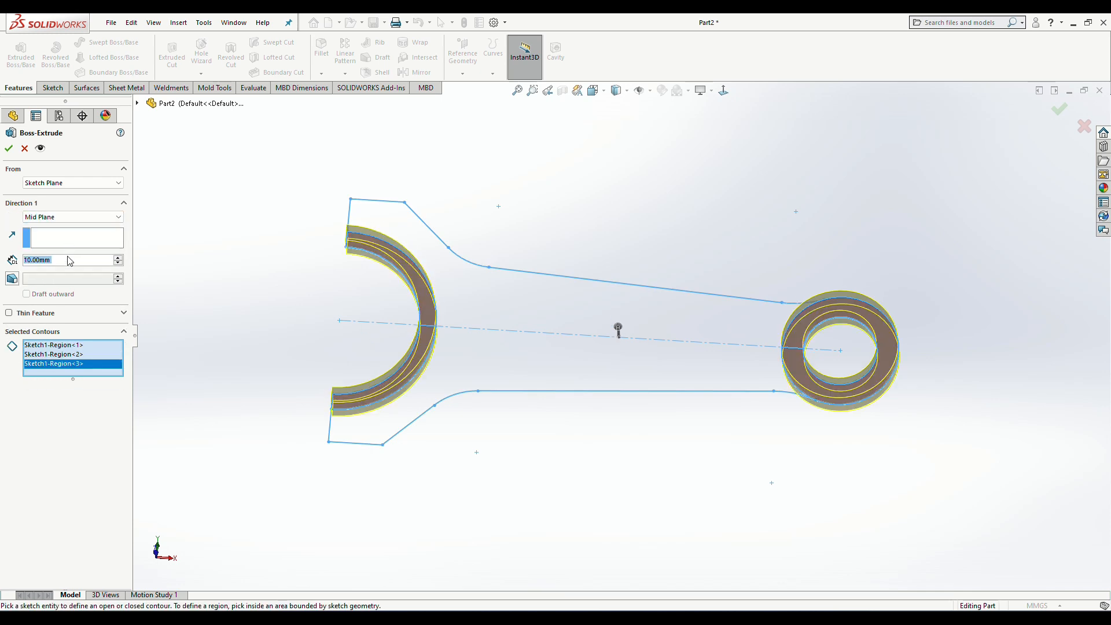
{"action": "key", "text": "Return"}
{"action": "middle_click_drag", "start_coordinate": [239, 411], "coordinate": [243, 264]}
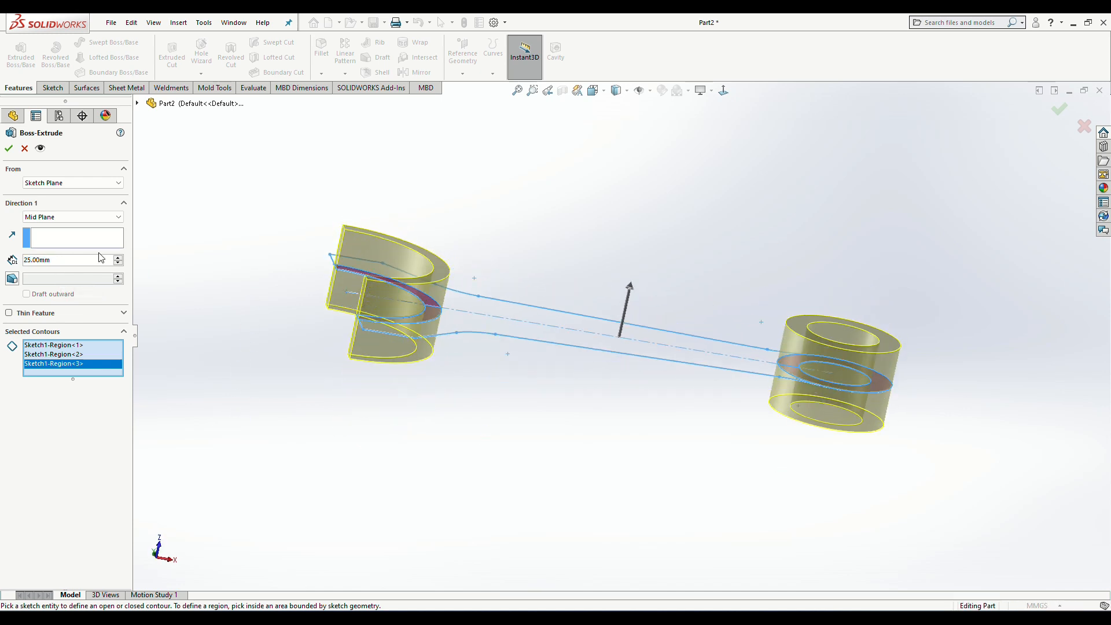
{"action": "left_click", "coordinate": [8, 148]}
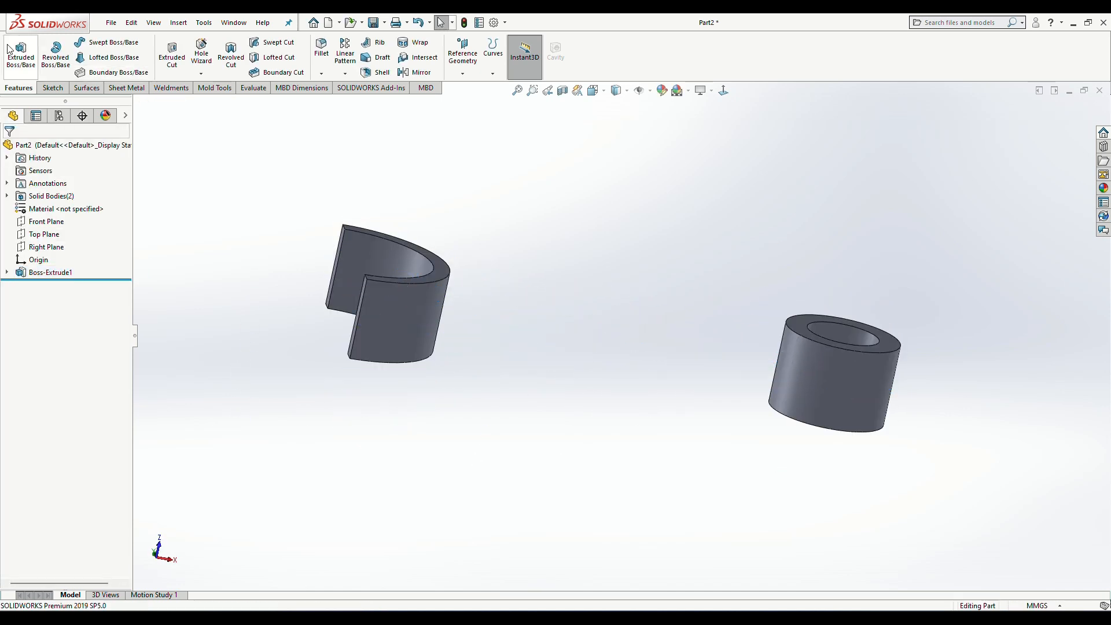
Step: Extrude both shank regions of the existing sketch between the two end rings 15 mm with the Mid Plane end condition
{"action": "left_click", "coordinate": [16, 55]}
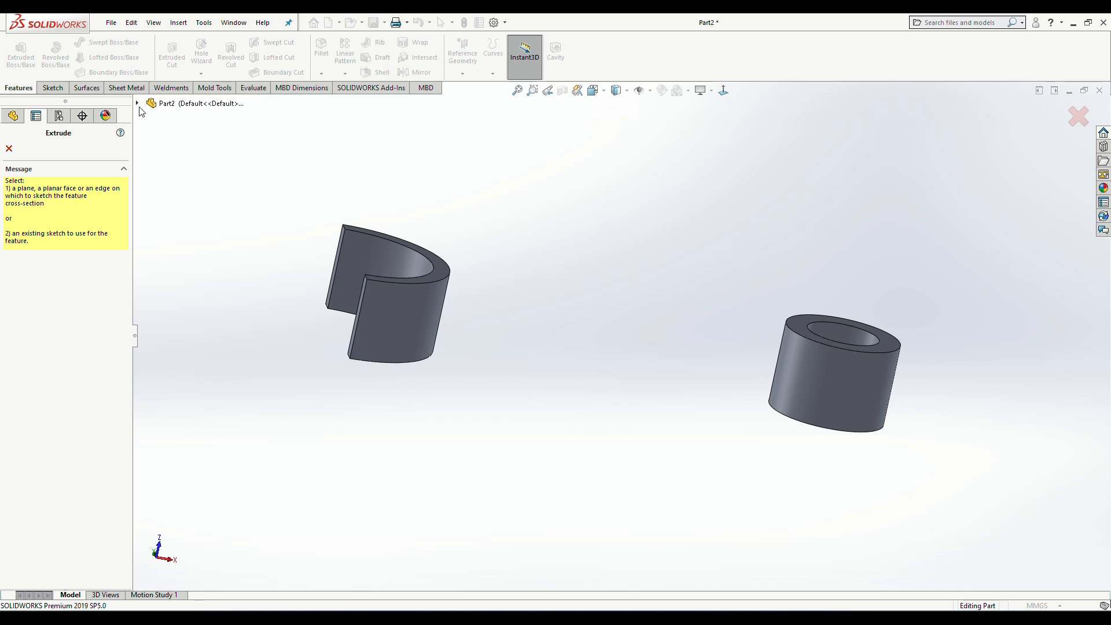
{"action": "left_click", "coordinate": [137, 104]}
{"action": "left_click", "coordinate": [150, 231]}
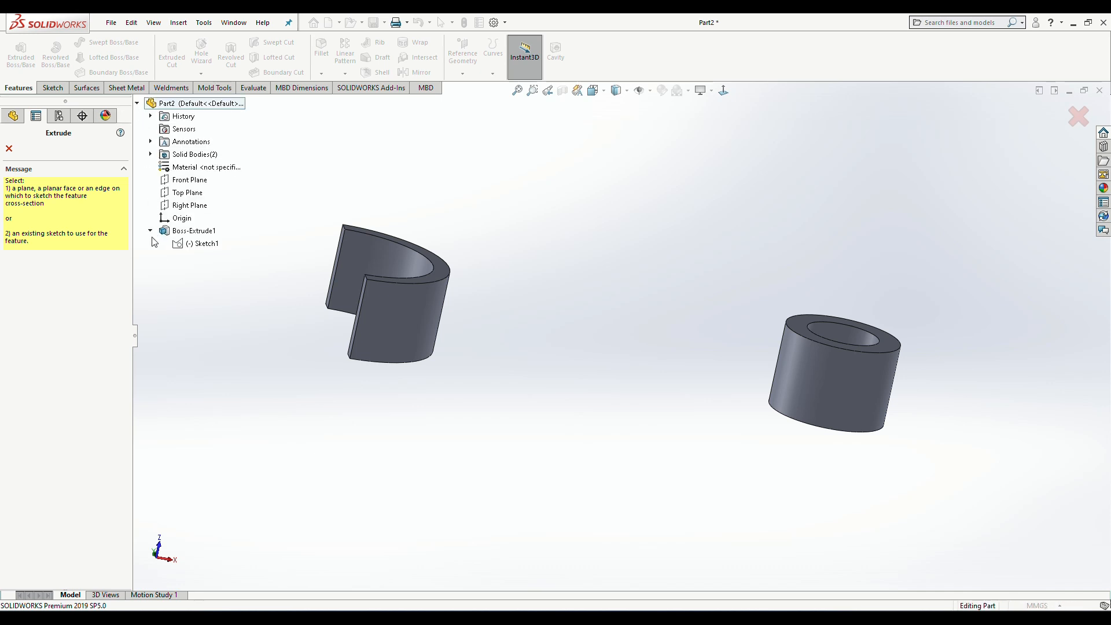
{"action": "left_click", "coordinate": [197, 243]}
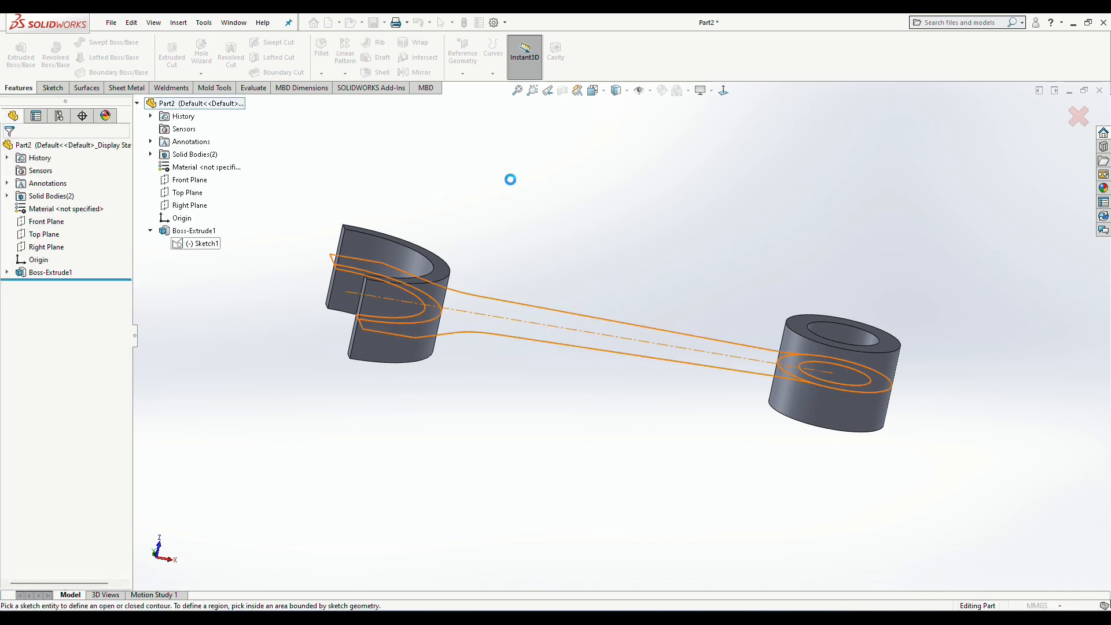
{"action": "left_click", "coordinate": [534, 295]}
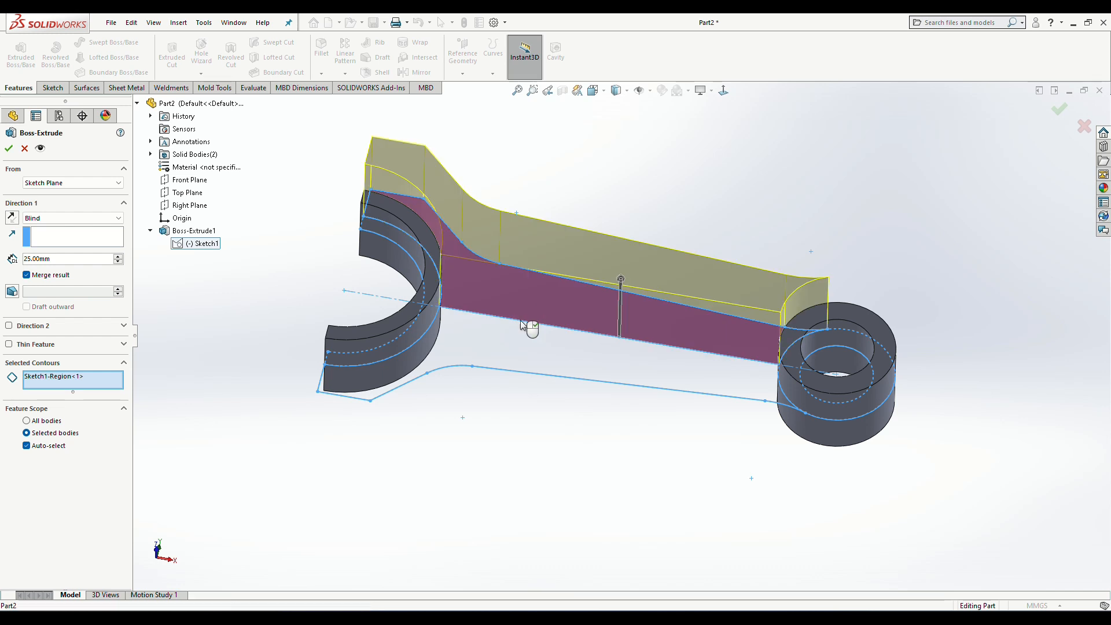
{"action": "left_click", "coordinate": [514, 355]}
{"action": "left_click", "coordinate": [79, 218]}
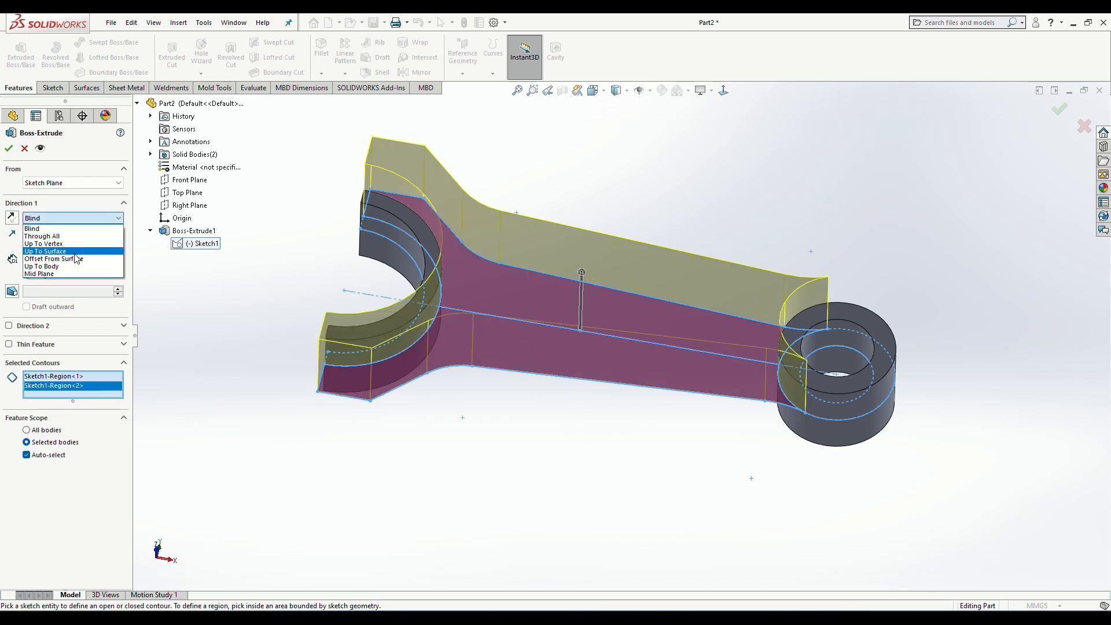
{"action": "left_click", "coordinate": [67, 270]}
{"action": "scroll", "coordinate": [67, 263], "scroll_direction": "down", "scroll_amount": 1}
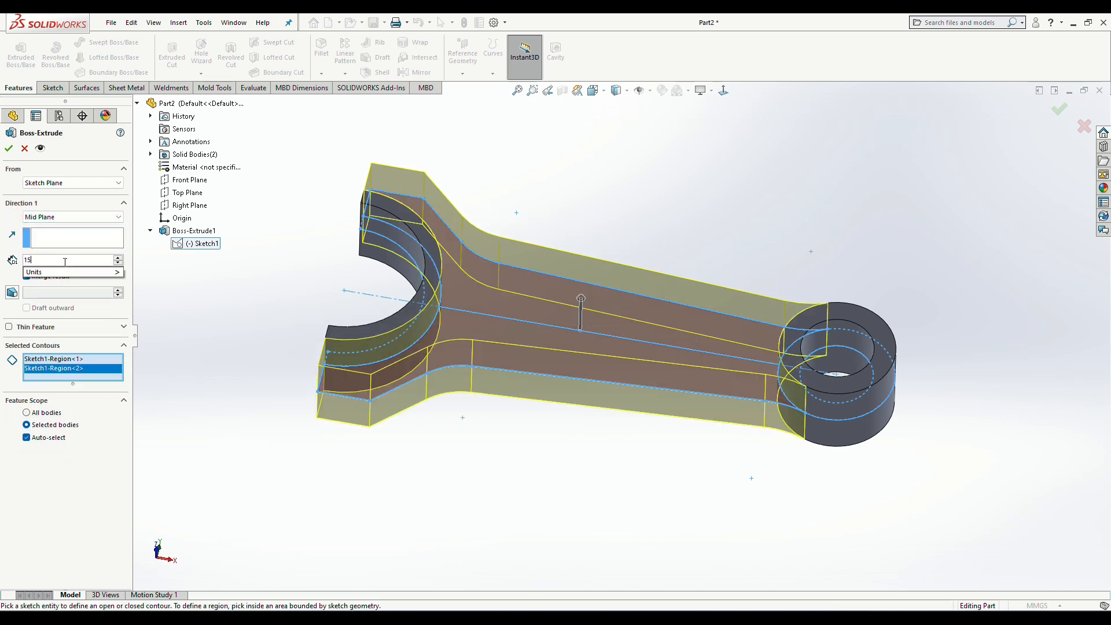
{"action": "left_click", "coordinate": [10, 150]}
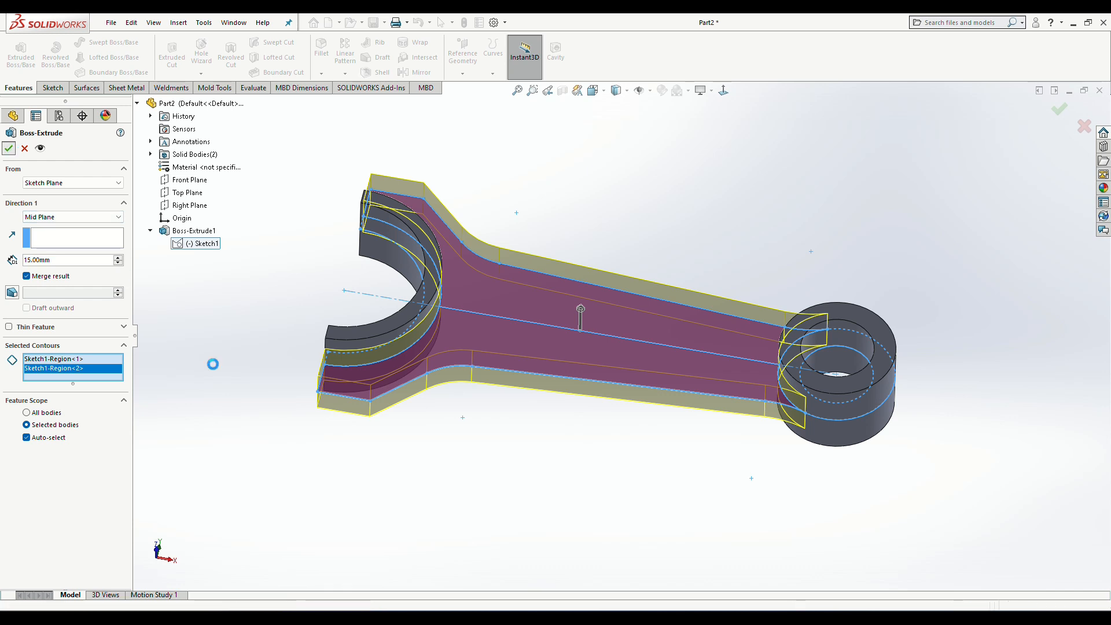
Step: Convert the two long sloping edges of the shank face into sketch lines
{"action": "middle_click_drag", "start_coordinate": [525, 480], "coordinate": [582, 538]}
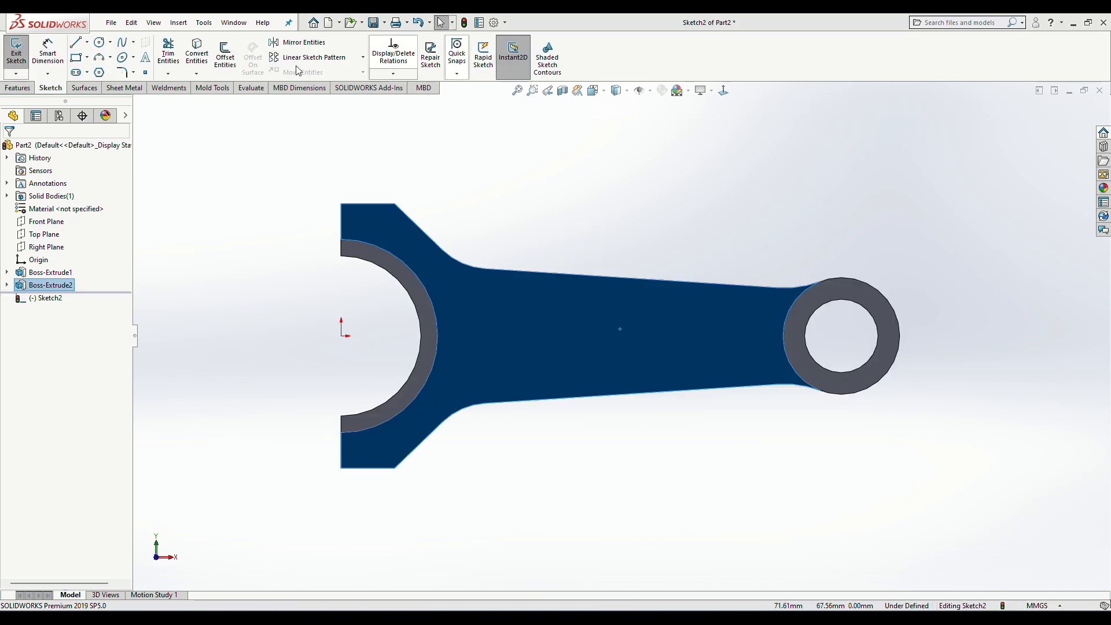
{"action": "left_click", "coordinate": [197, 53]}
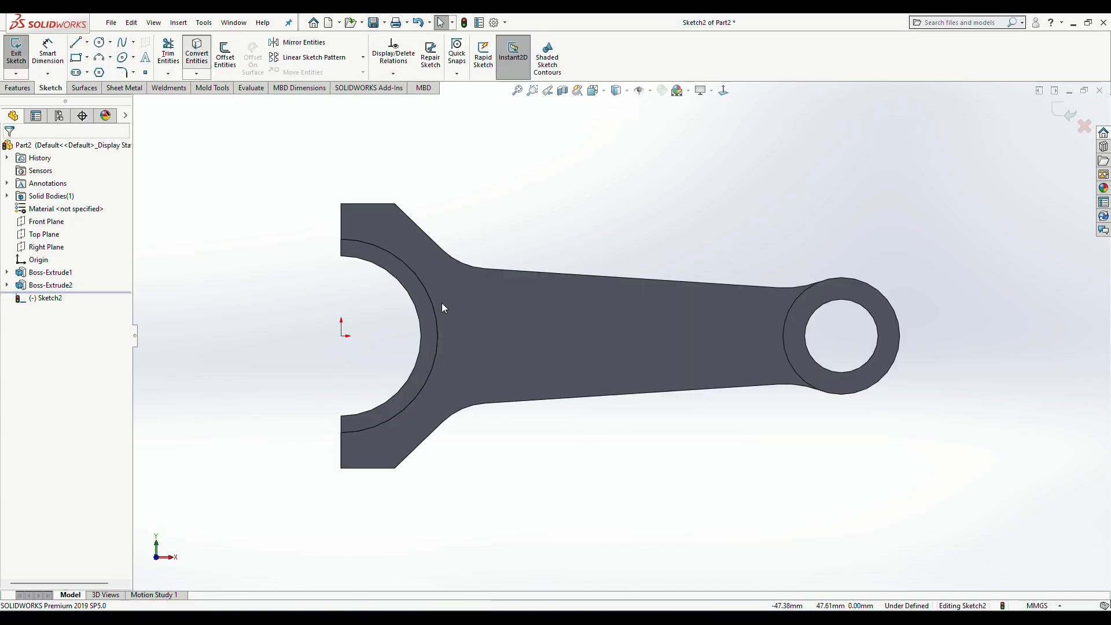
{"action": "left_click", "coordinate": [638, 277]}
{"action": "left_click", "coordinate": [628, 400]}
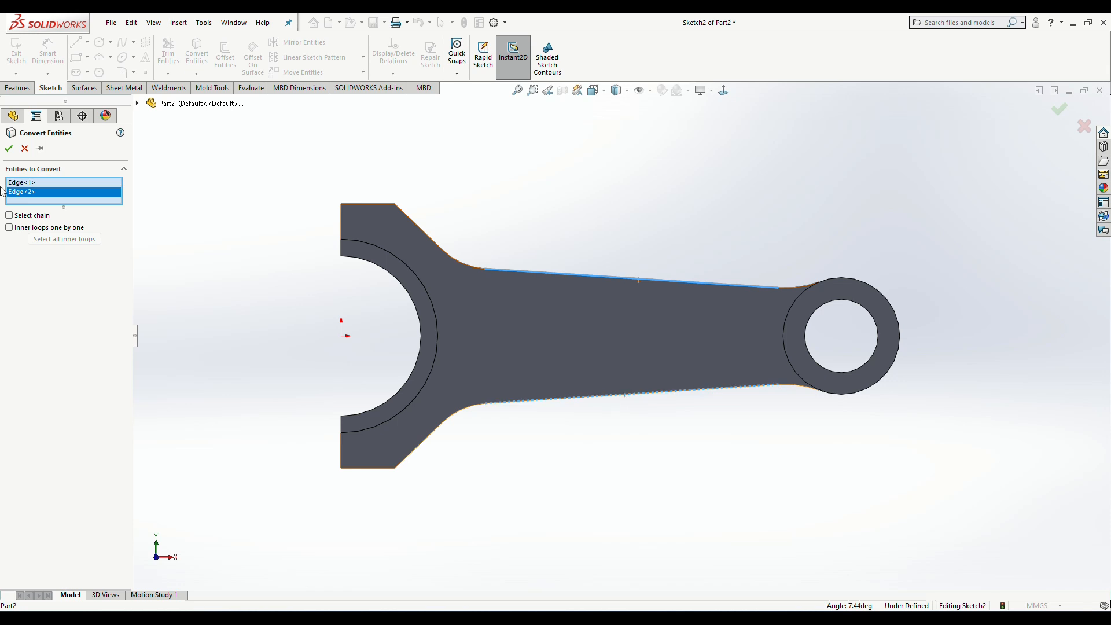
{"action": "left_click", "coordinate": [9, 149]}
Step: Offset the converted upper shank line 5 mm toward the inside of the shank
{"action": "left_click", "coordinate": [225, 53]}
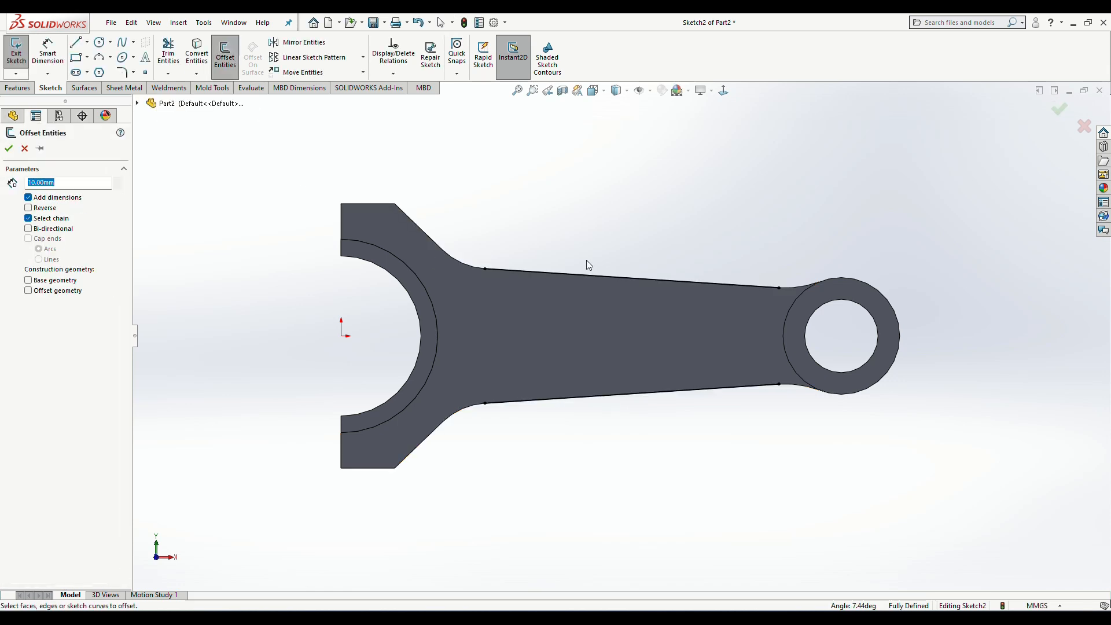
{"action": "left_click", "coordinate": [587, 279]}
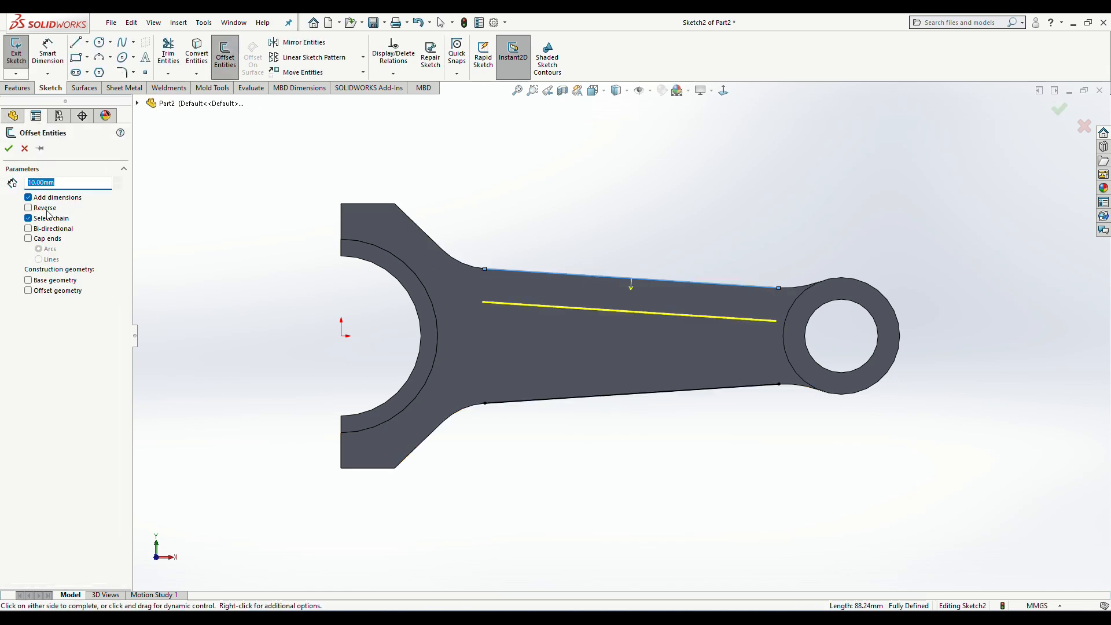
{"action": "type", "text": "5"}
{"action": "key", "text": "Return"}
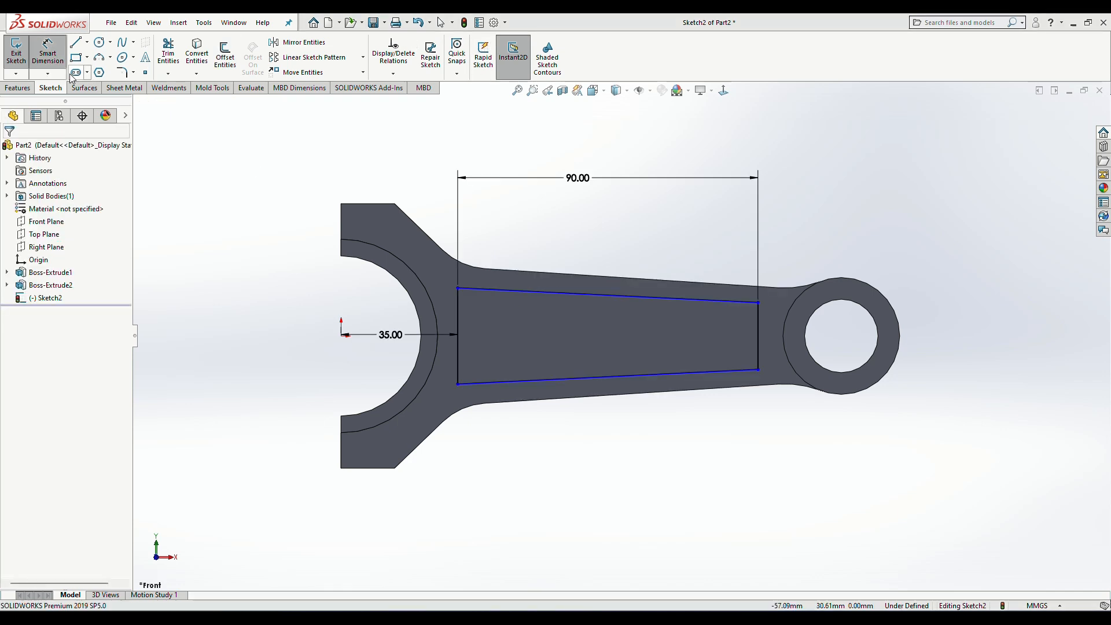
Step: Round the two corners at the wide end of the tapered pocket profile with 8 mm sketch fillets
{"action": "left_click", "coordinate": [481, 294]}
{"action": "left_click", "coordinate": [122, 73]}
{"action": "left_click", "coordinate": [458, 289]}
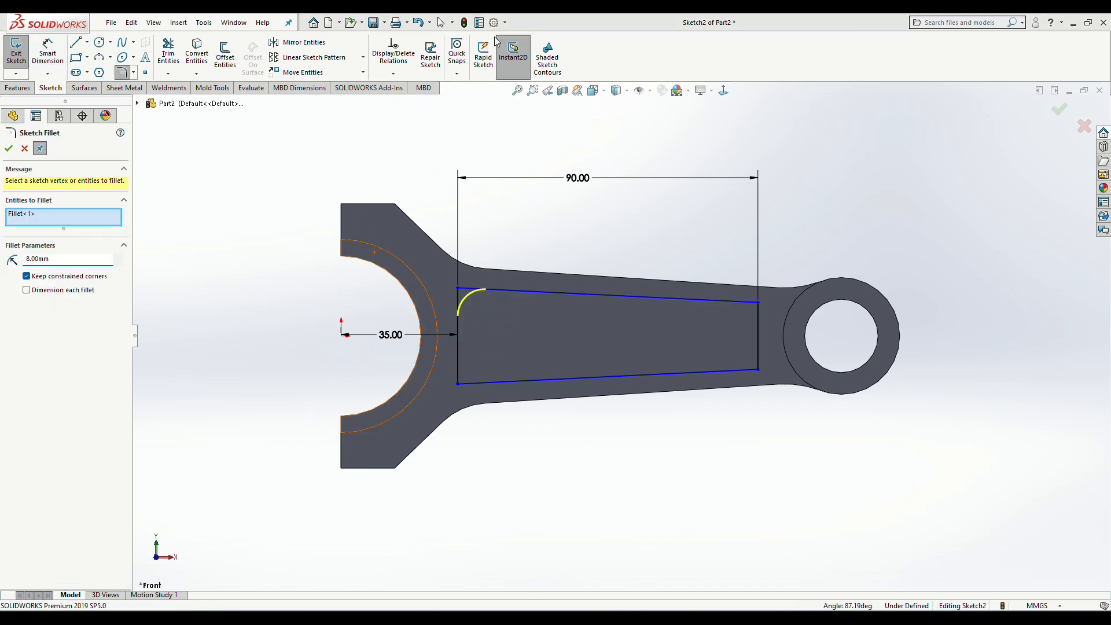
{"action": "left_click", "coordinate": [468, 381]}
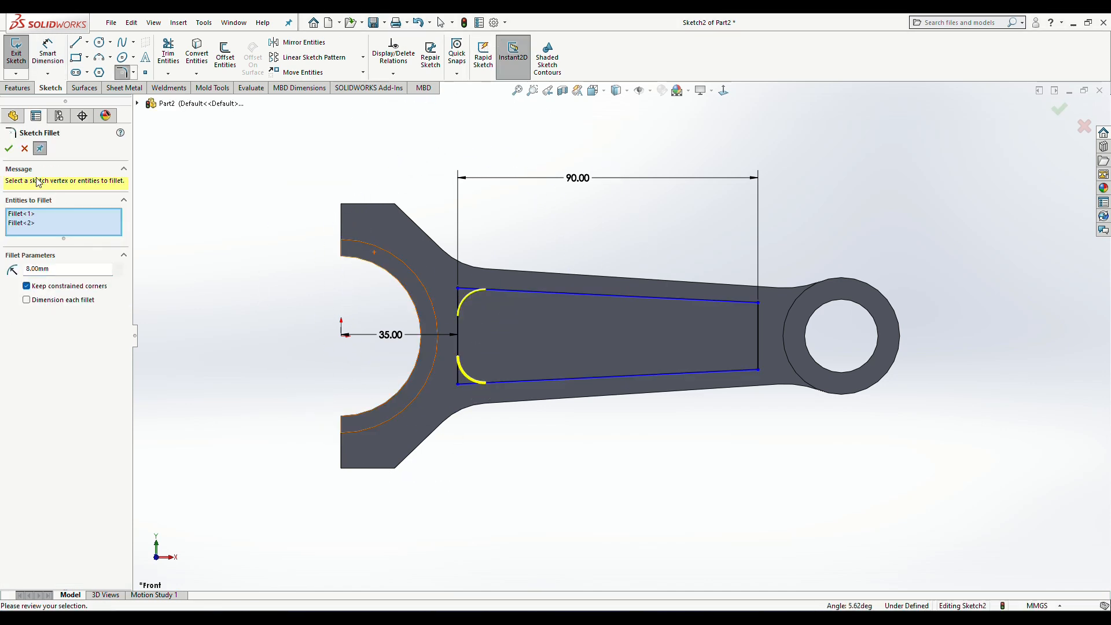
{"action": "left_click", "coordinate": [8, 149]}
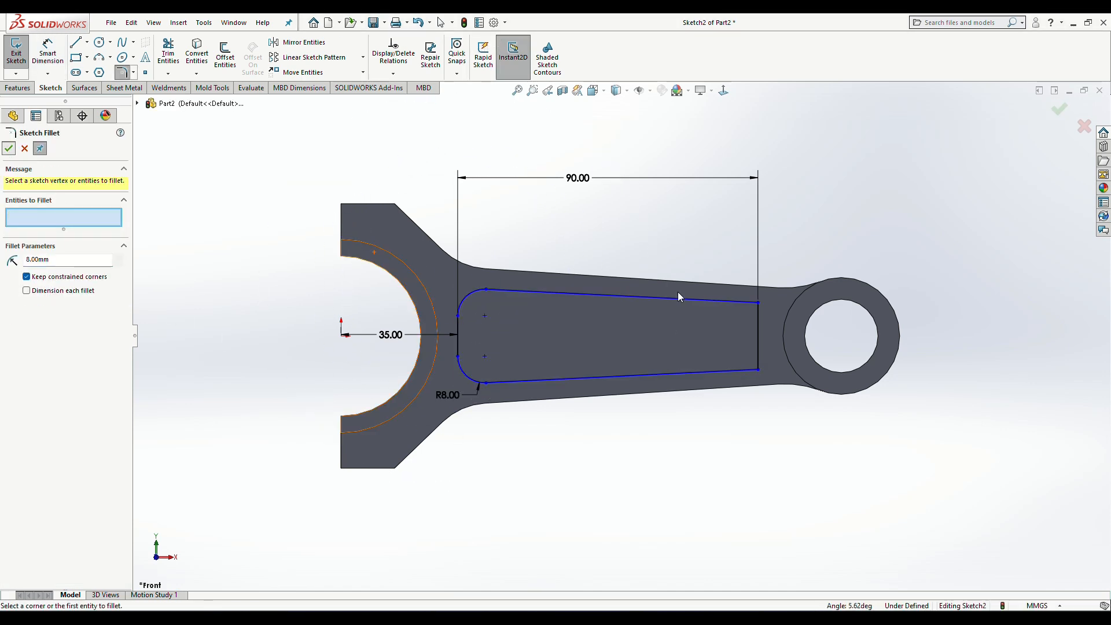
Step: Round the two corners at the narrow end of the pocket profile with 6 mm sketch fillets
{"action": "left_click", "coordinate": [741, 302]}
{"action": "left_click", "coordinate": [760, 322]}
{"action": "left_click", "coordinate": [754, 366]}
{"action": "left_click", "coordinate": [757, 362]}
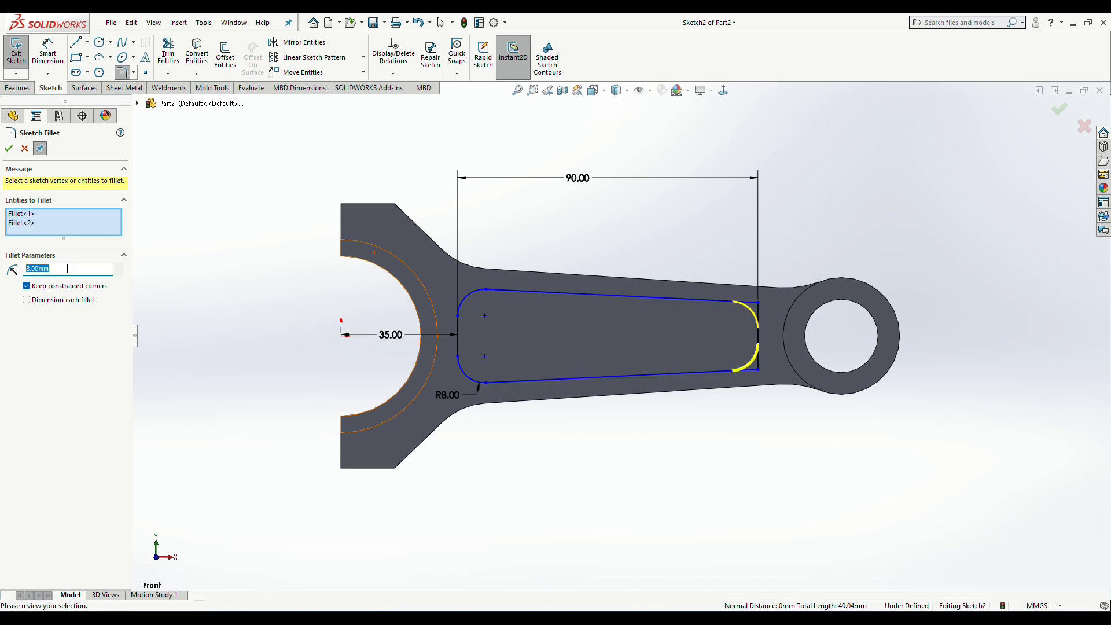
{"action": "left_click", "coordinate": [8, 148]}
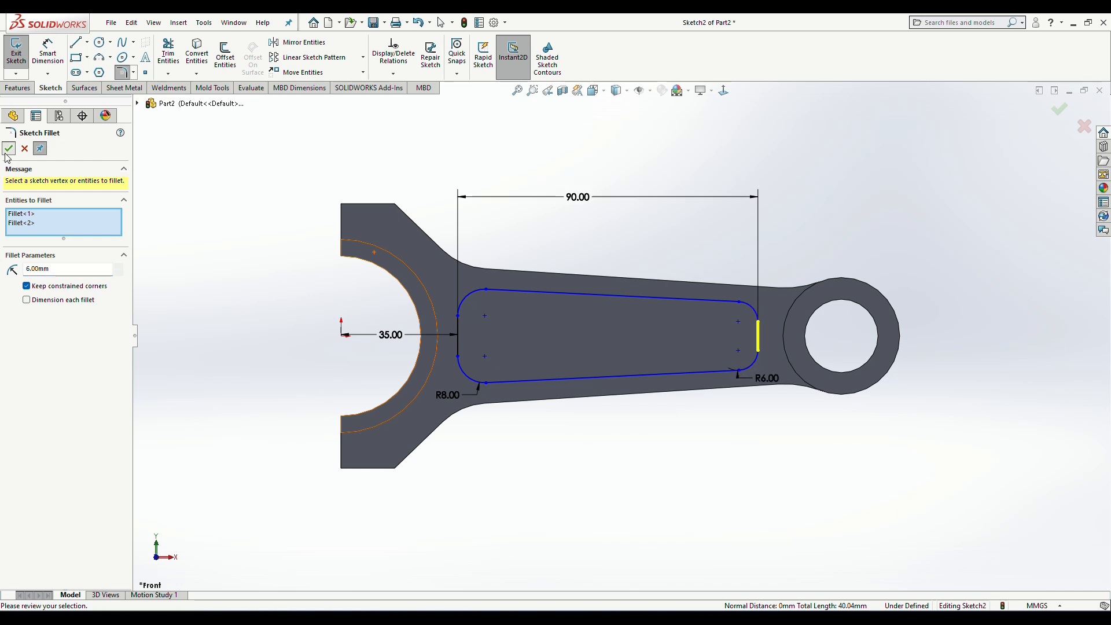
Step: Finish the pocket sketch and cut its rounded profile 4 mm deep into the shank with a Blind Extruded Cut
{"action": "left_click", "coordinate": [11, 39]}
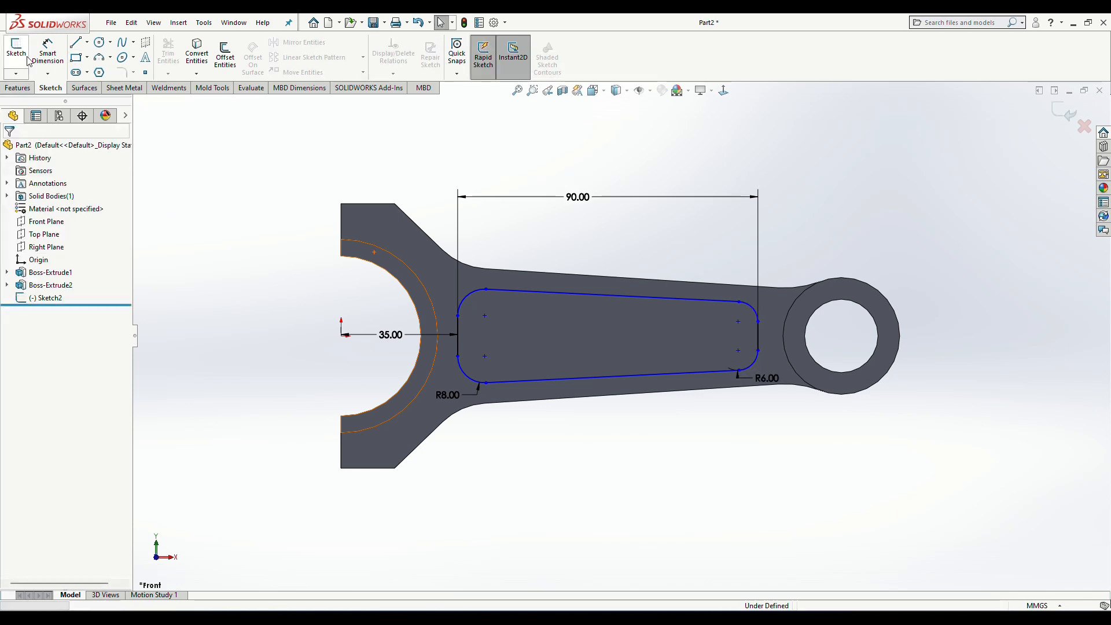
{"action": "left_click", "coordinate": [172, 53]}
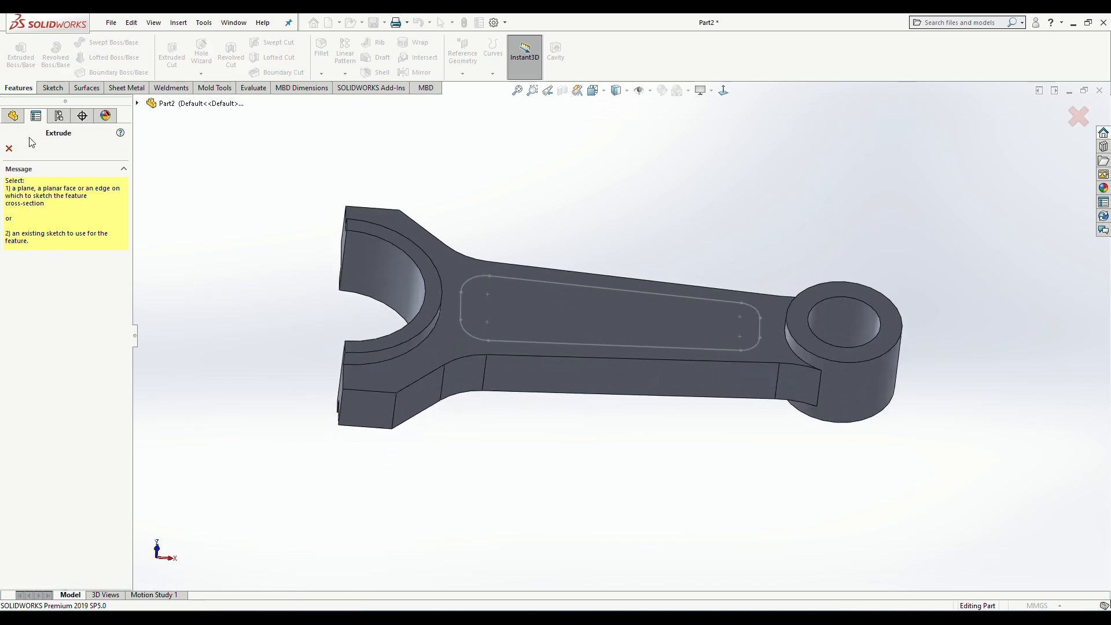
{"action": "left_click", "coordinate": [467, 282]}
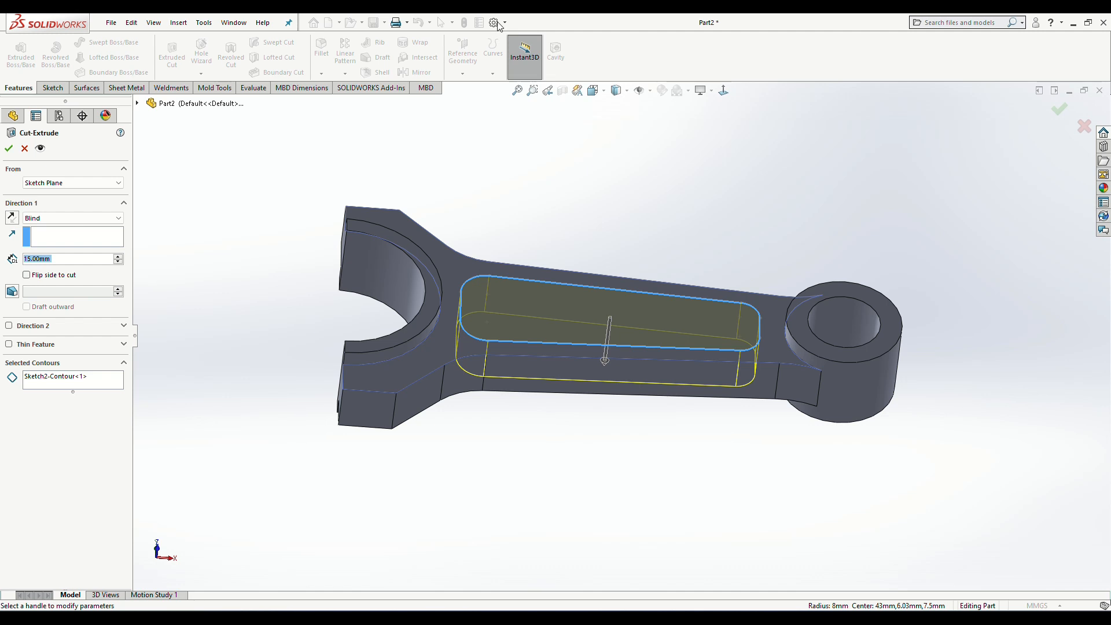
{"action": "left_click", "coordinate": [76, 259]}
{"action": "type", "text": "4"}
{"action": "key", "text": "Return"}
{"action": "left_click", "coordinate": [11, 148]}
Step: Mirror the pocket cut to the opposite side of the shank about the Front Plane
{"action": "left_click", "coordinate": [420, 73]}
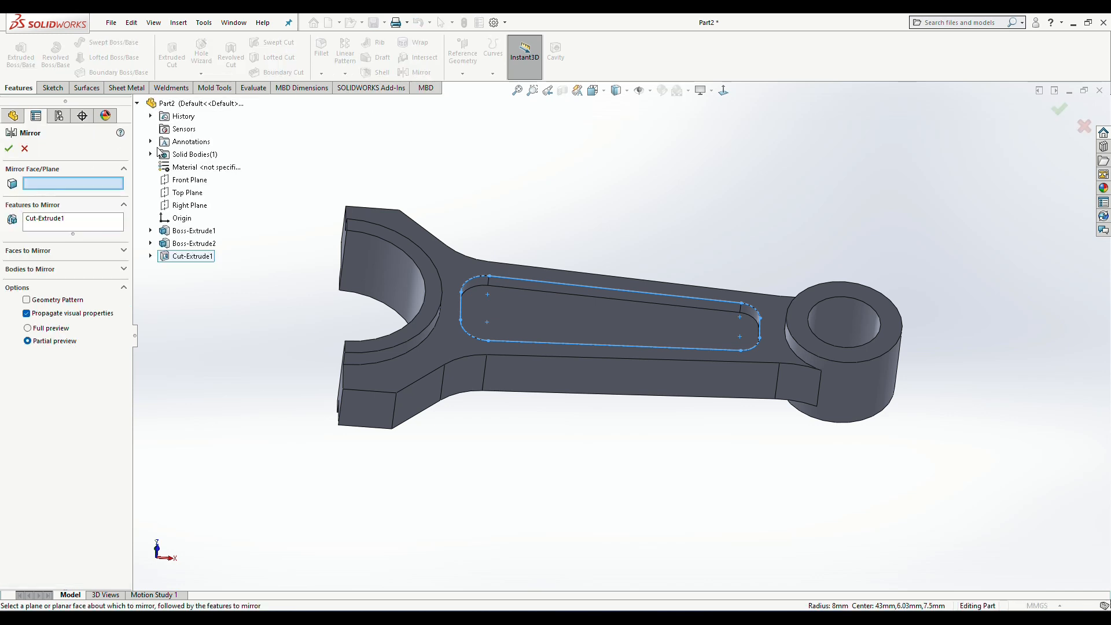
{"action": "left_click", "coordinate": [184, 193]}
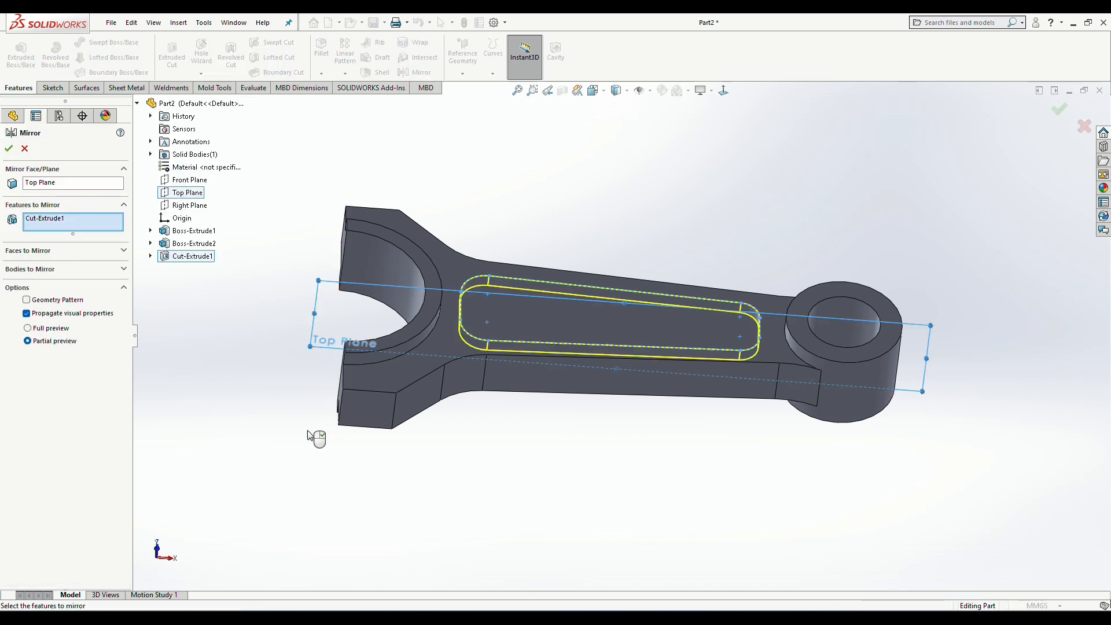
{"action": "middle_click_drag", "start_coordinate": [315, 434], "coordinate": [281, 398]}
{"action": "right_click", "coordinate": [85, 181]}
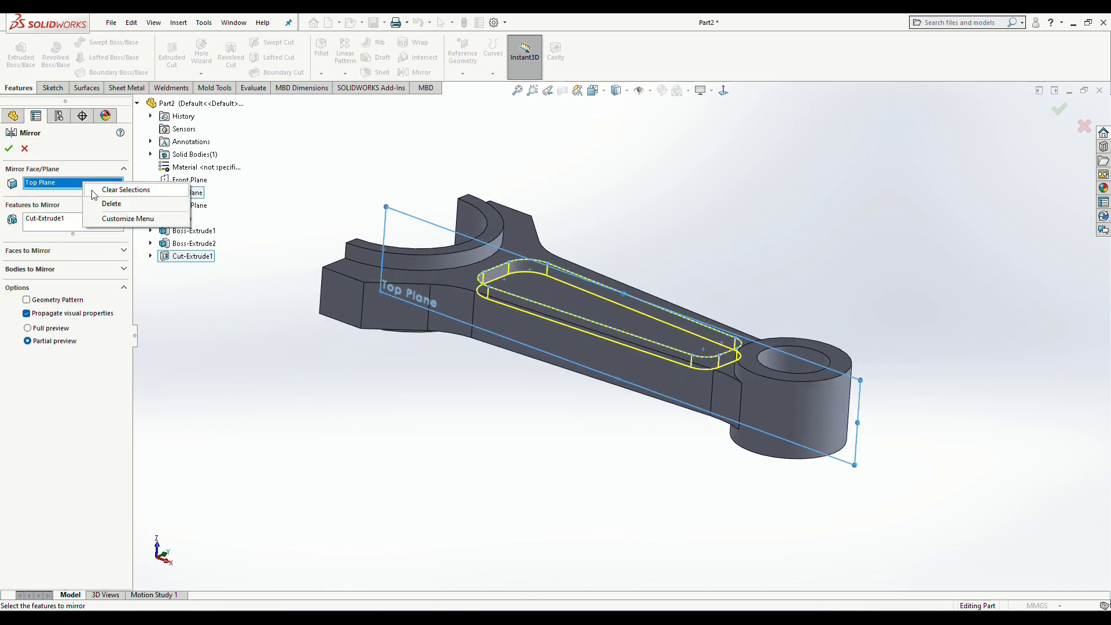
{"action": "left_click", "coordinate": [107, 189]}
{"action": "left_click", "coordinate": [190, 187]}
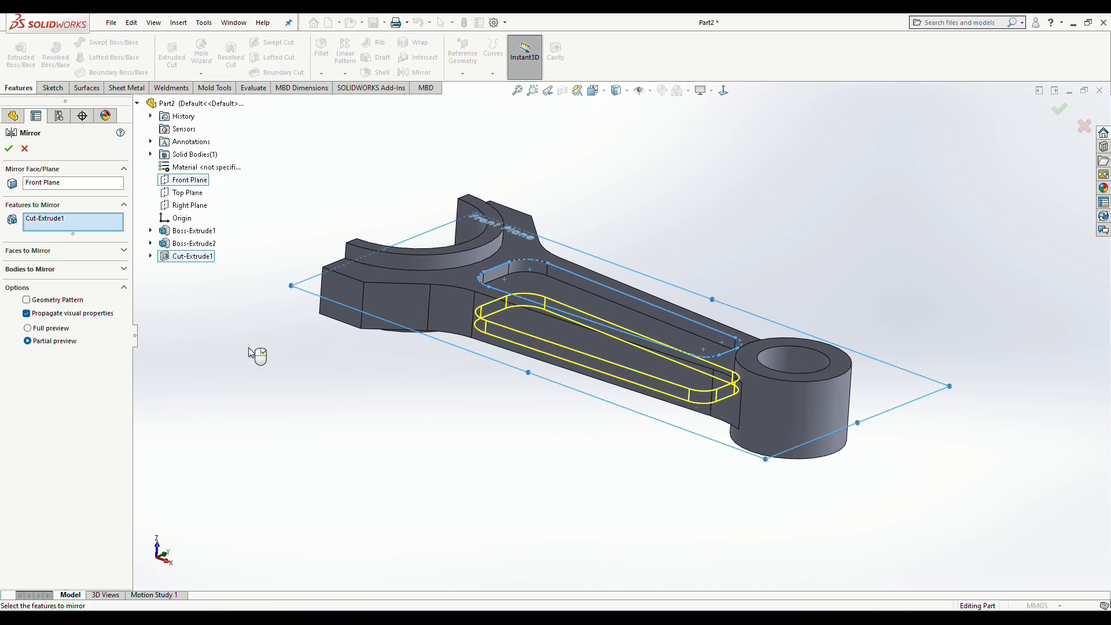
{"action": "middle_click_drag", "start_coordinate": [248, 353], "coordinate": [196, 307]}
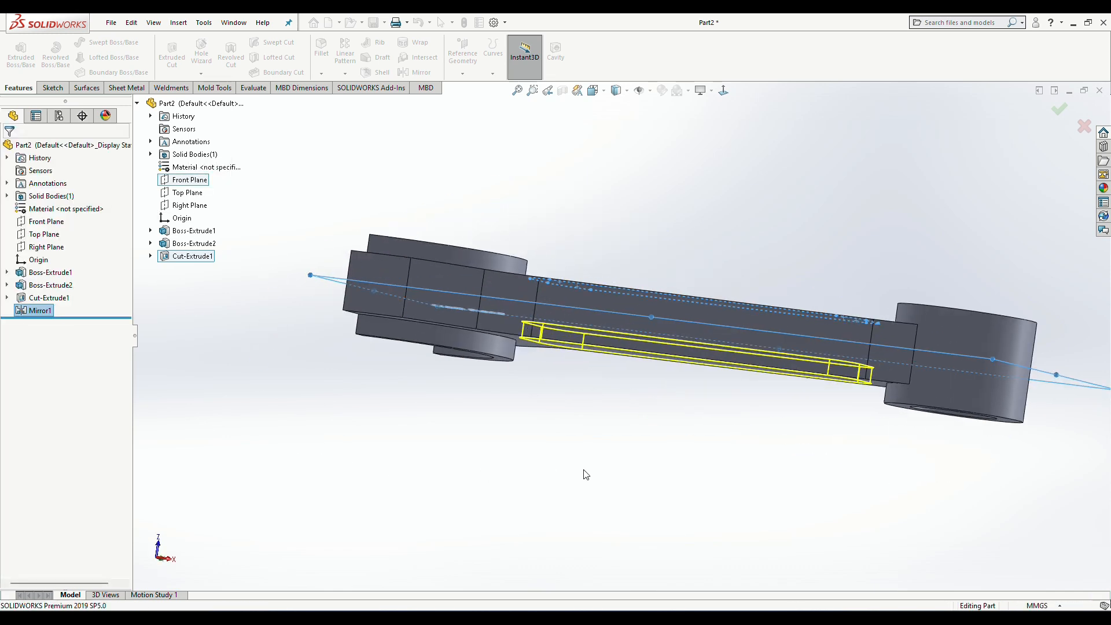
Step: Sketch a closed stepped line profile across the upper lug, about 38 mm long and 8 mm high, with a 4 mm high notch beside the lug's vertical edge
{"action": "middle_click_drag", "start_coordinate": [558, 431], "coordinate": [349, 322]}
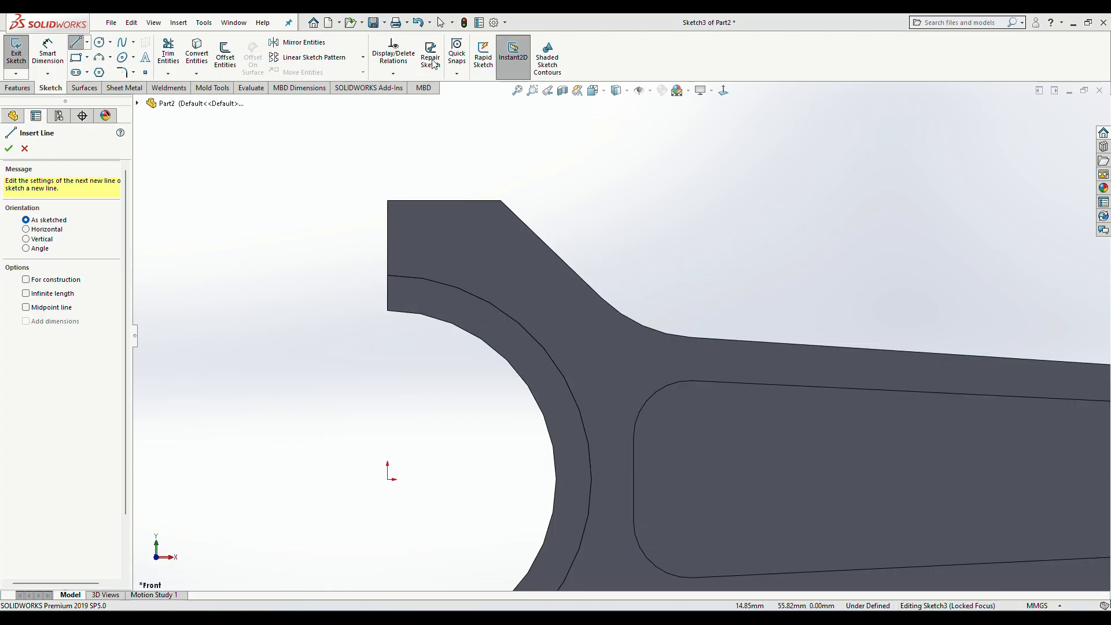
{"action": "left_click", "coordinate": [389, 262]}
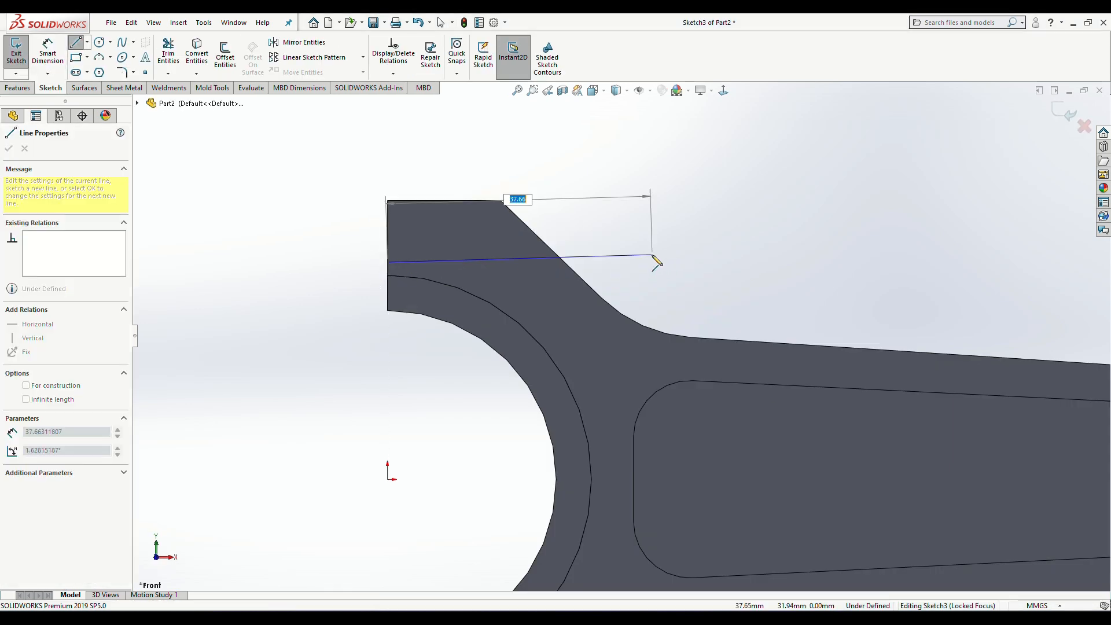
{"action": "left_click", "coordinate": [653, 263]}
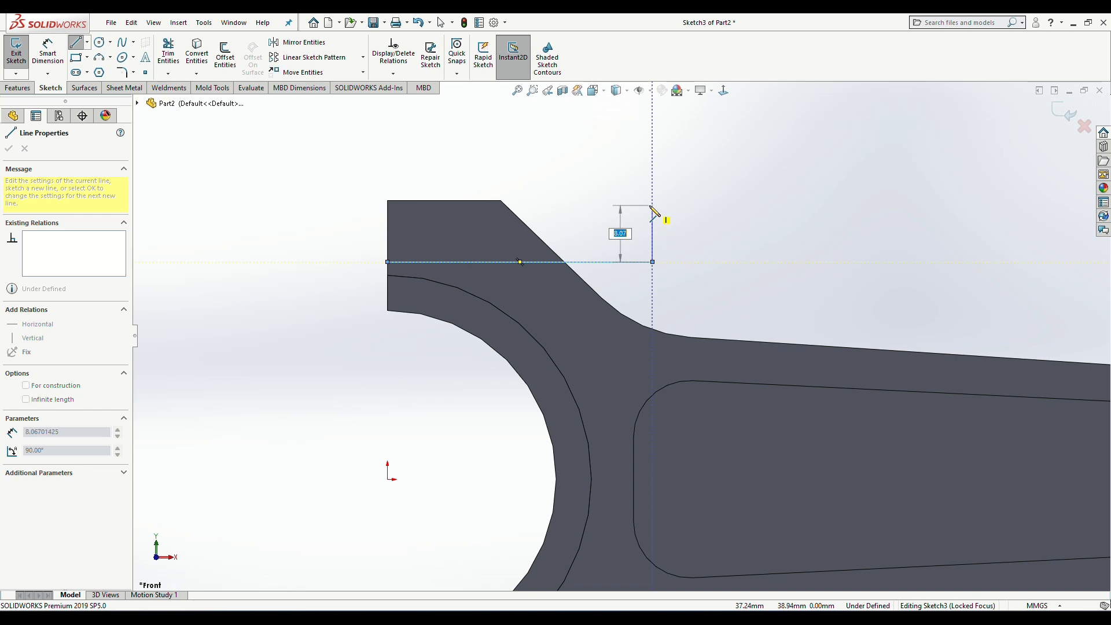
{"action": "left_click", "coordinate": [653, 205]}
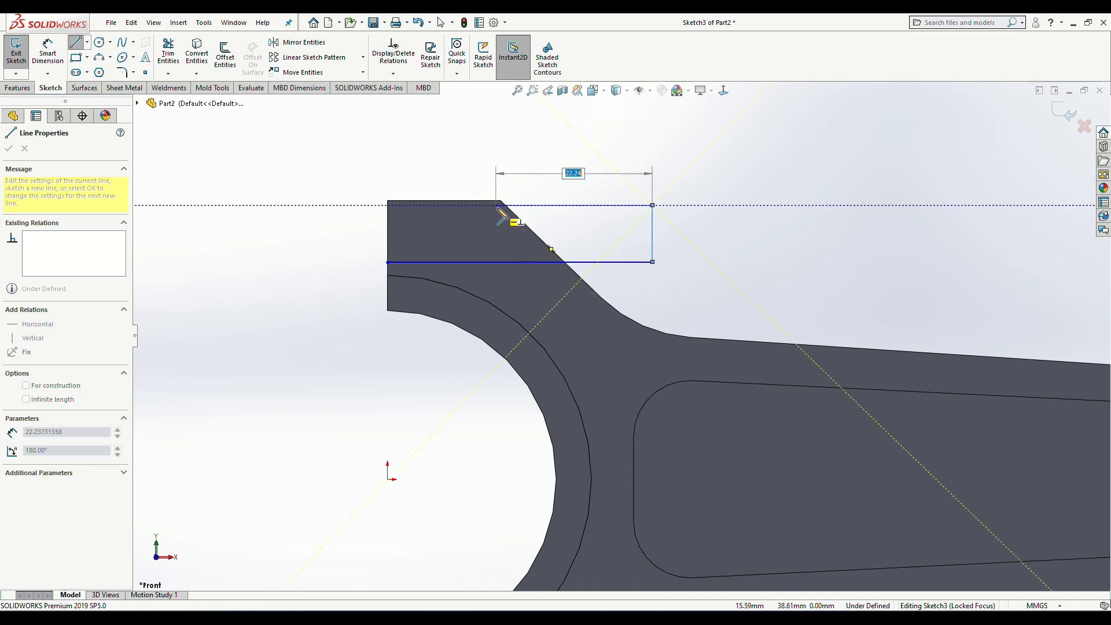
{"action": "left_click", "coordinate": [496, 206]}
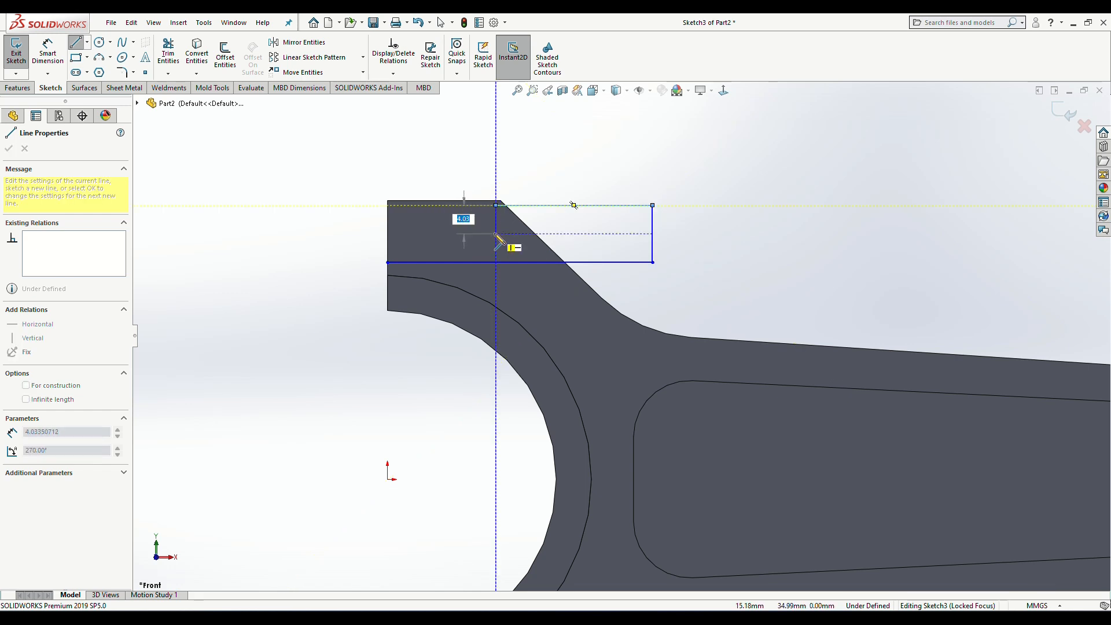
{"action": "left_click", "coordinate": [433, 205]}
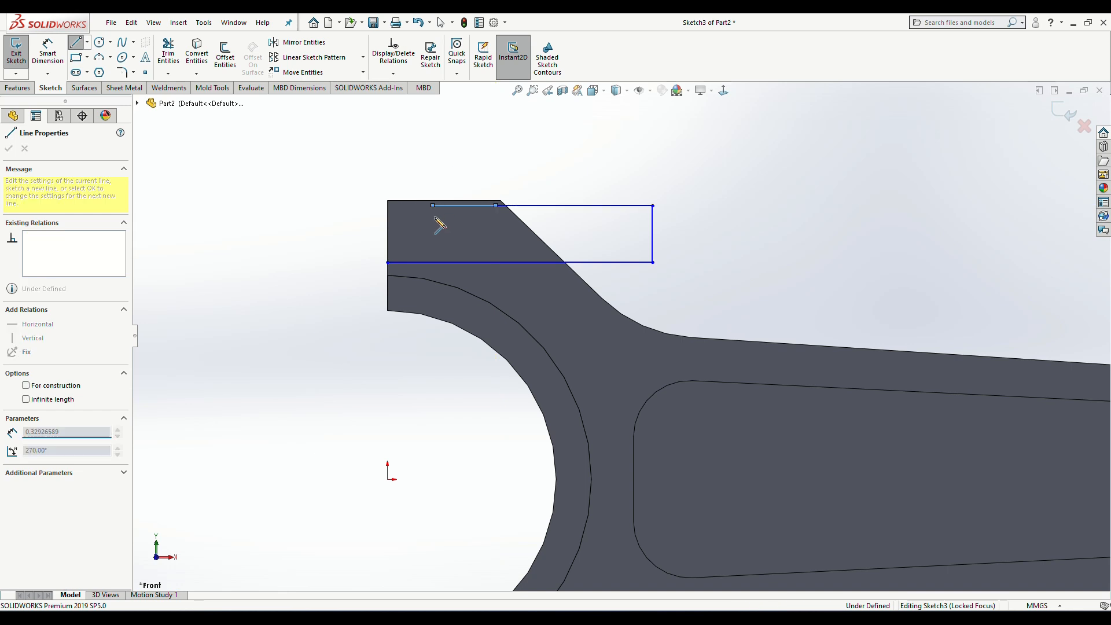
{"action": "left_click", "coordinate": [433, 234]}
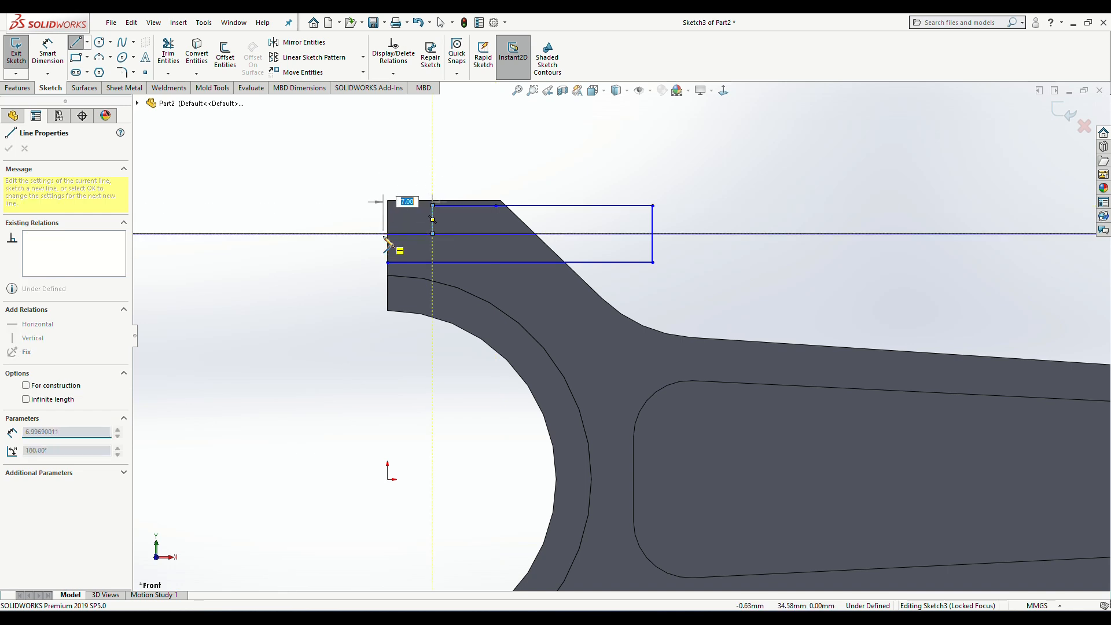
{"action": "left_click", "coordinate": [387, 234]}
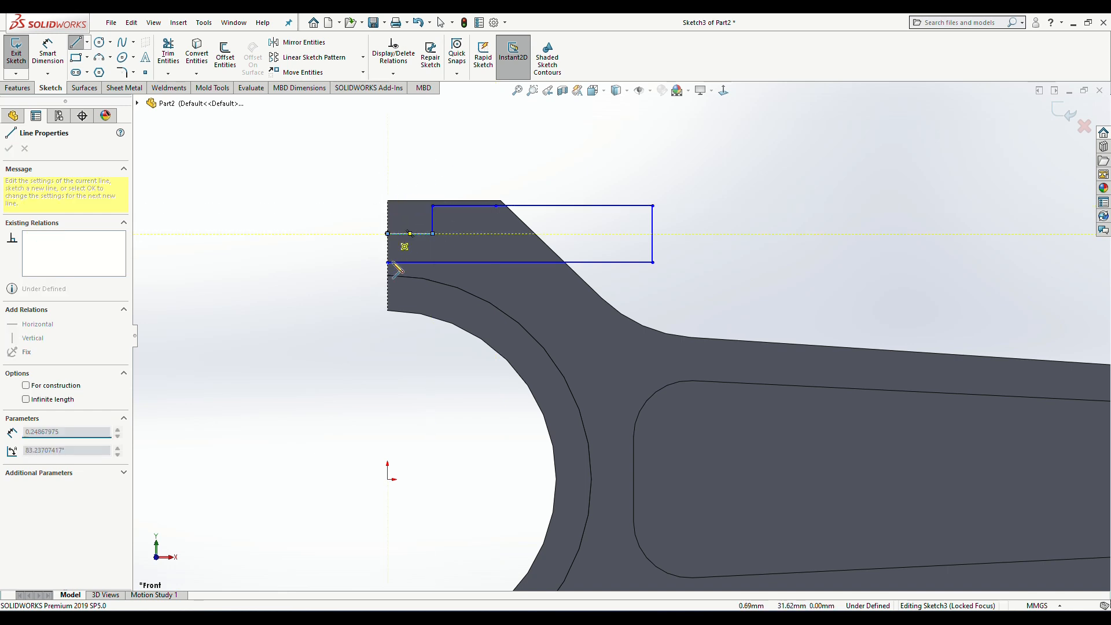
{"action": "left_click", "coordinate": [388, 262]}
{"action": "key", "text": "Escape"}
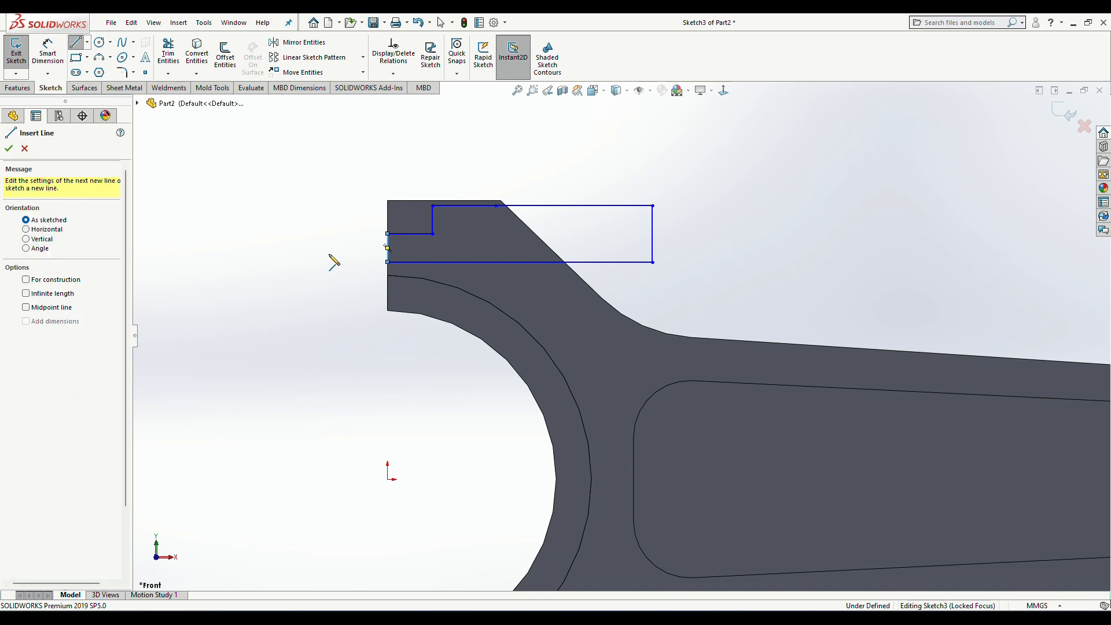
Step: Dimension the profile's lower line 8 mm above the inner corner where the lug's vertical edge meets the bore
{"action": "key", "text": "Escape"}
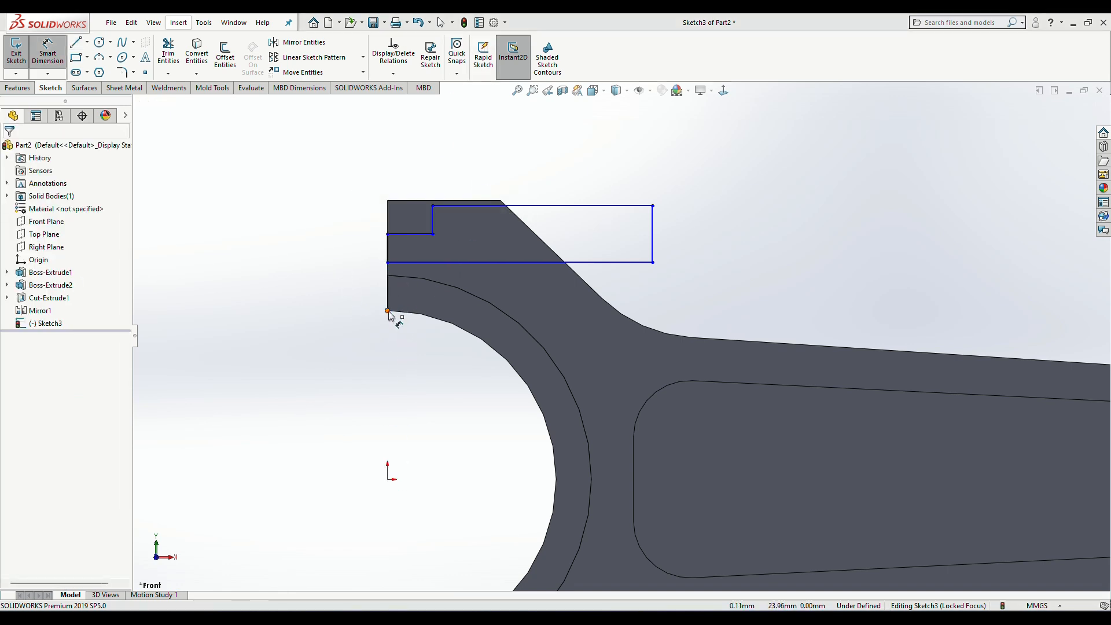
{"action": "left_click", "coordinate": [387, 263]}
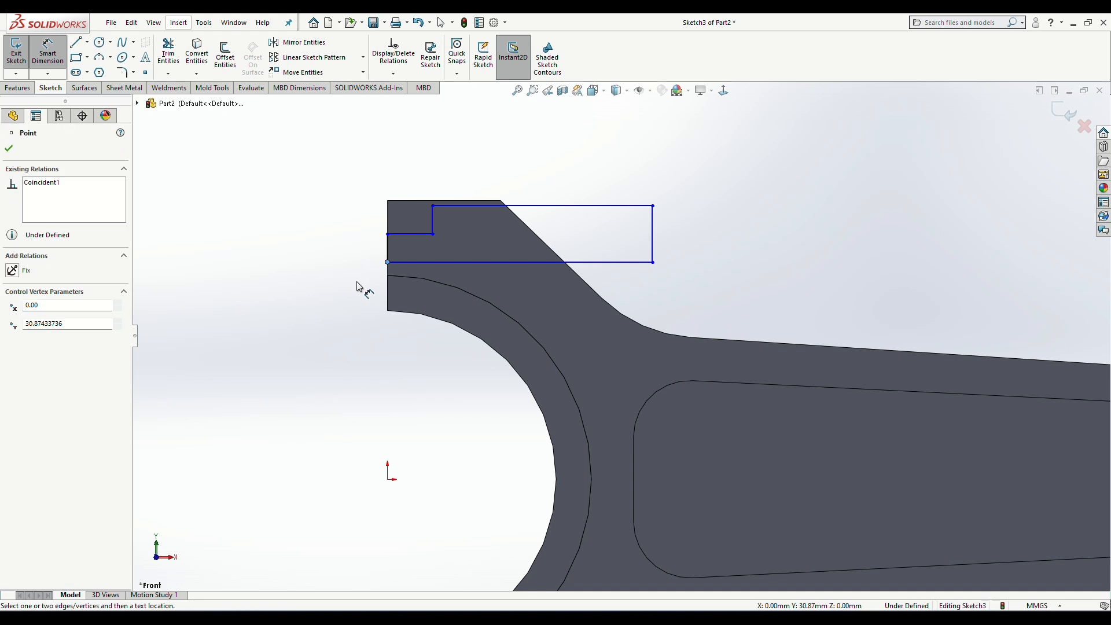
{"action": "left_click", "coordinate": [390, 311]}
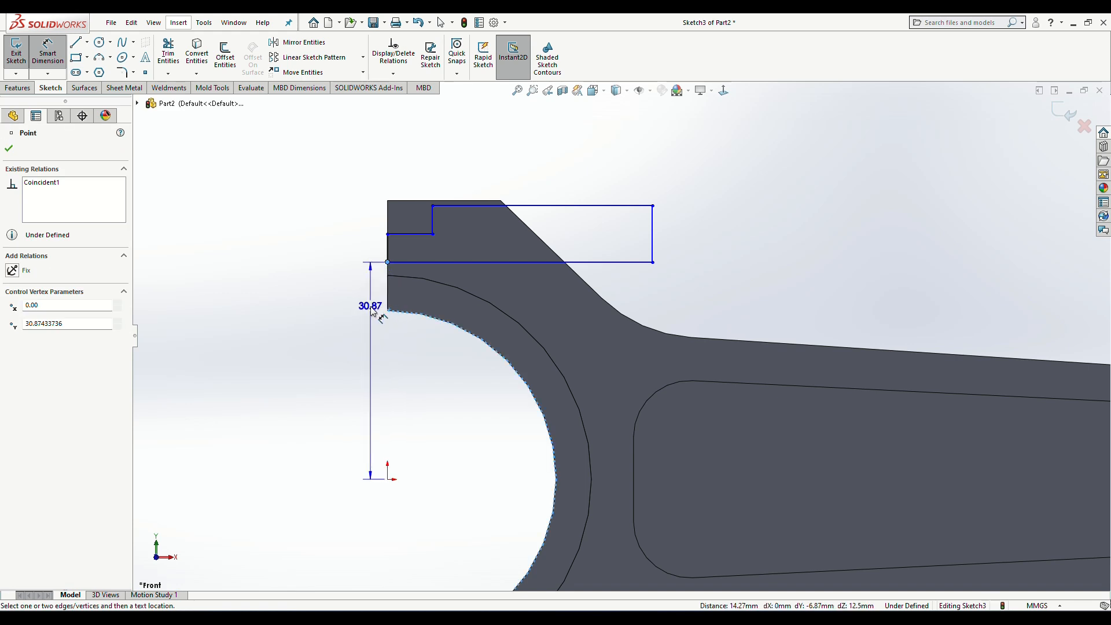
{"action": "key", "text": "Escape"}
{"action": "left_click", "coordinate": [387, 311]}
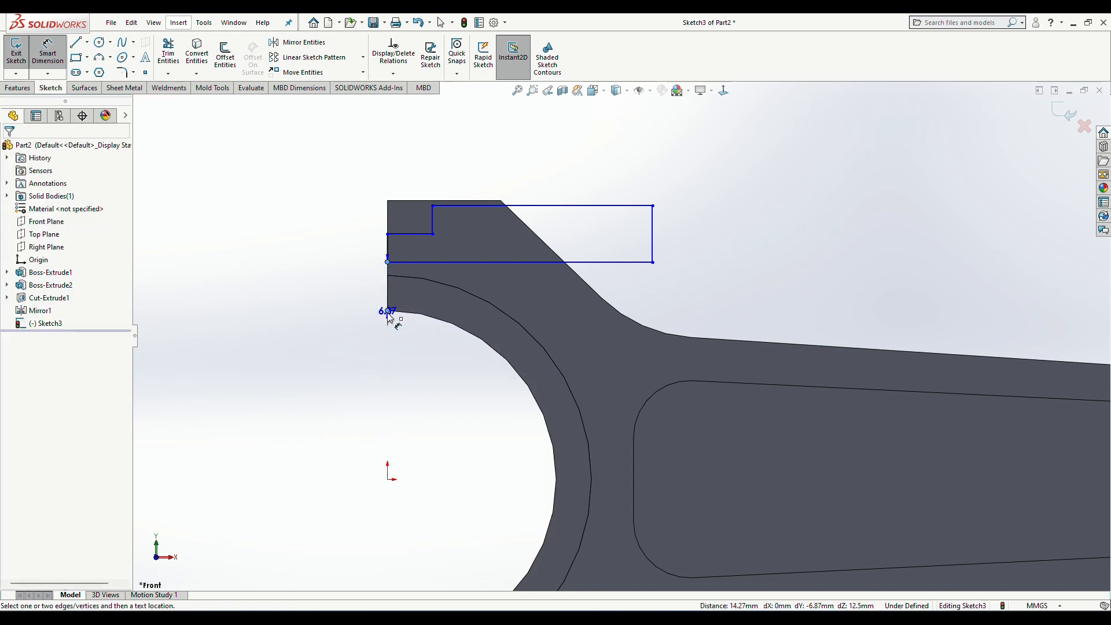
{"action": "left_click", "coordinate": [357, 297]}
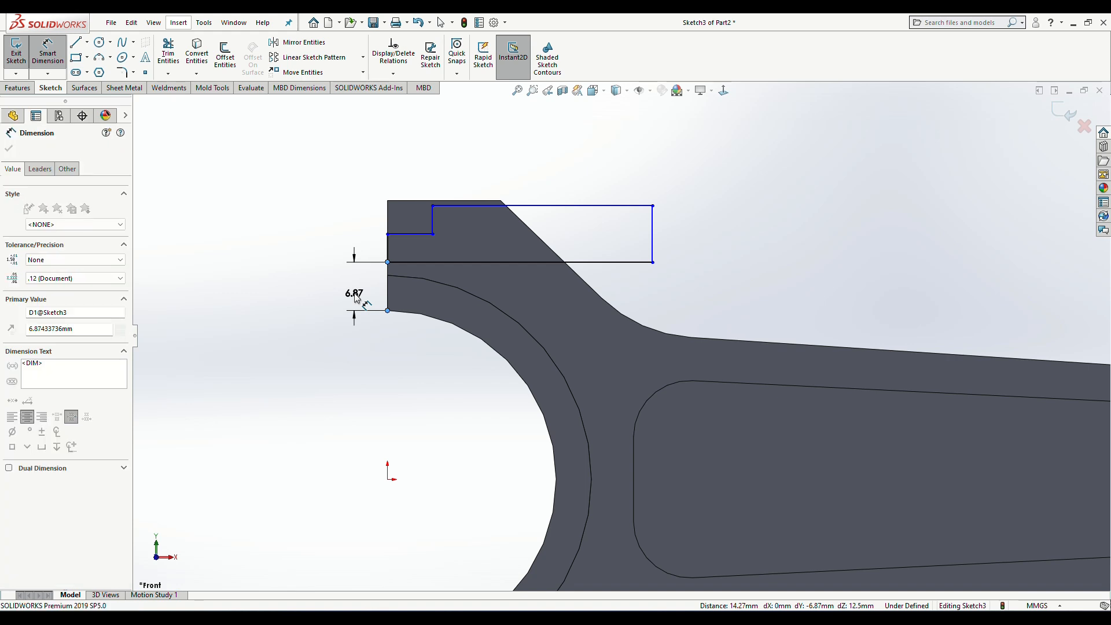
{"action": "type", "text": "8"}
{"action": "key", "text": "Return"}
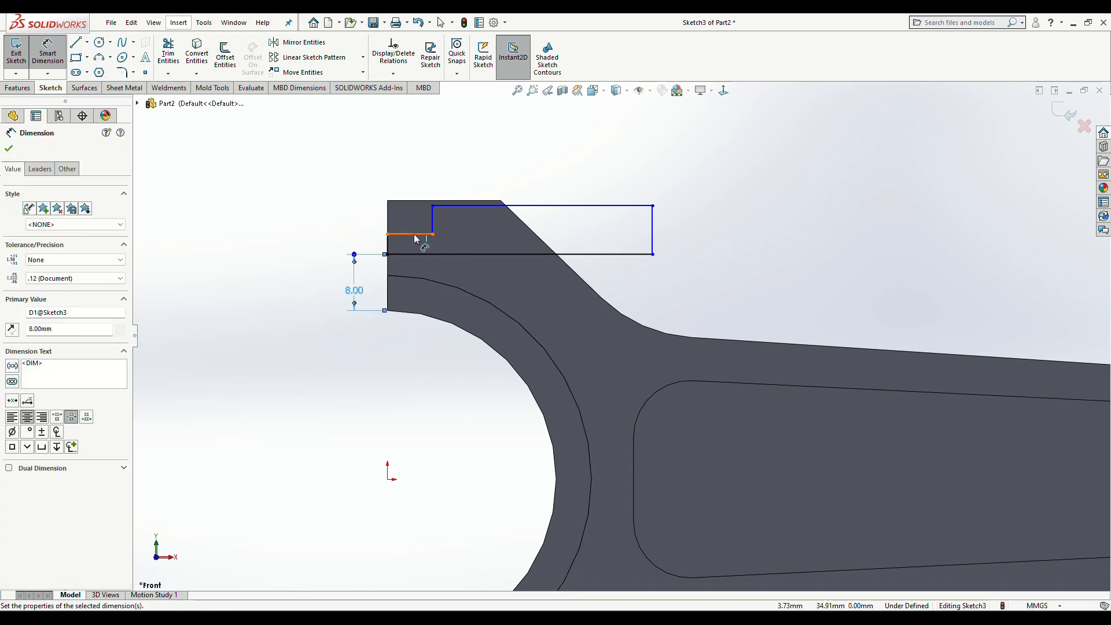
Step: Dimension the profile's heights from its lower line, 4 mm to the notch step and 6.5 mm to the upper line
{"action": "left_click", "coordinate": [414, 236]}
{"action": "left_click", "coordinate": [417, 255]}
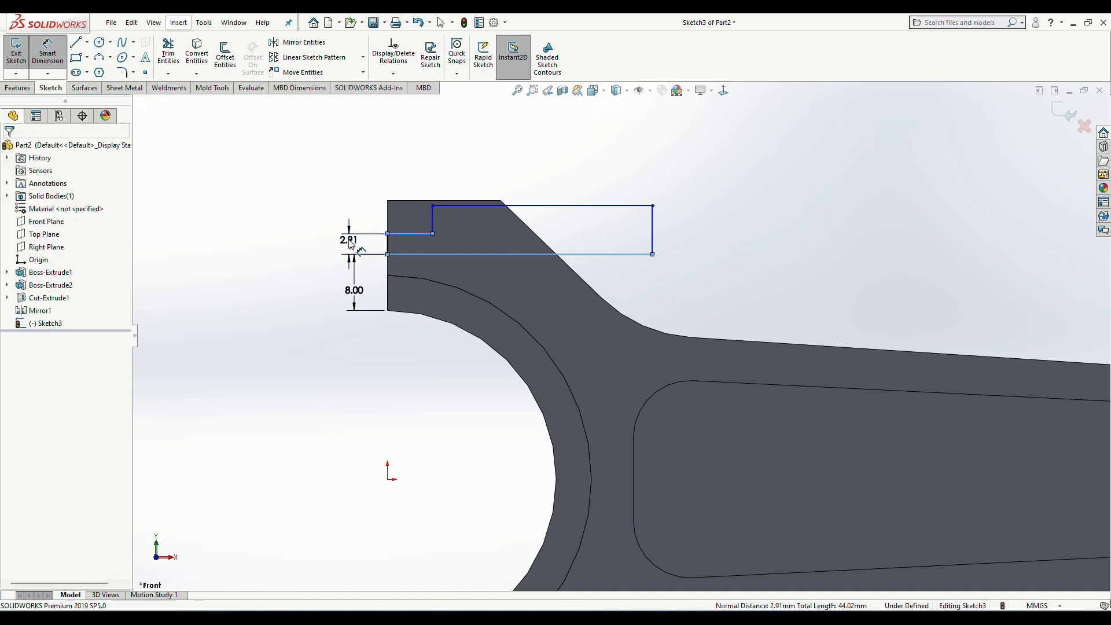
{"action": "left_click", "coordinate": [350, 243]}
{"action": "type", "text": "4"}
{"action": "key", "text": "Return"}
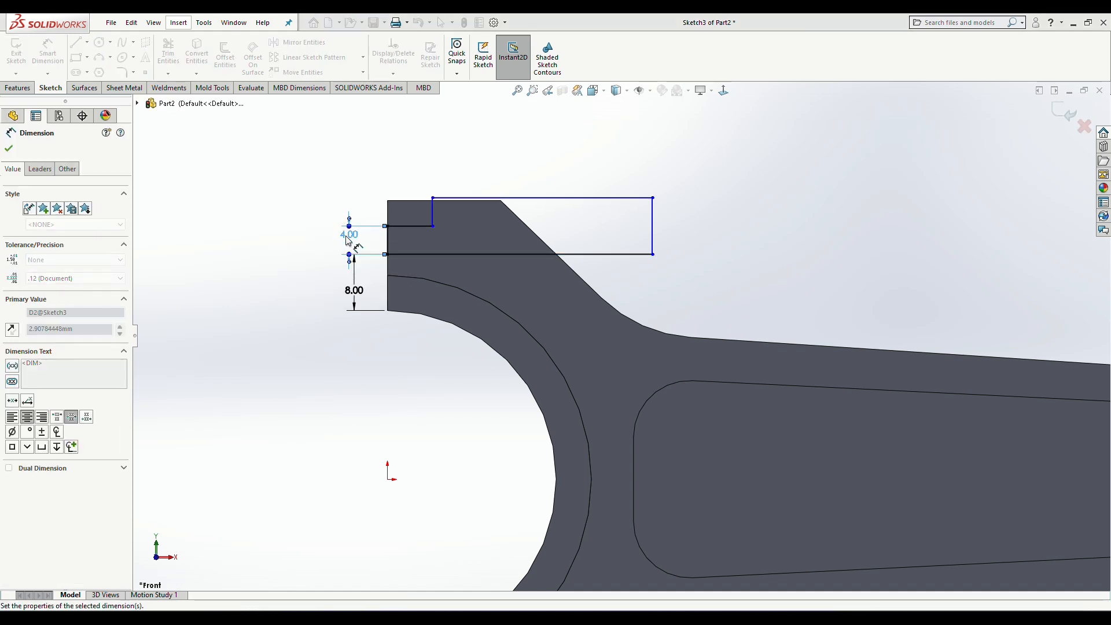
{"action": "left_click", "coordinate": [549, 199]}
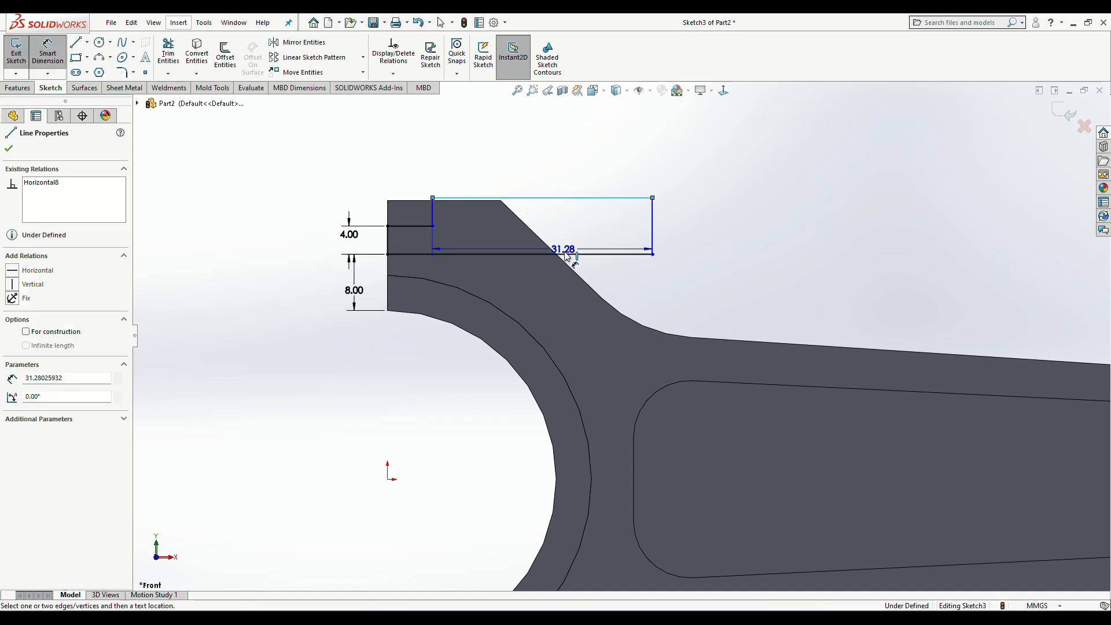
{"action": "left_click", "coordinate": [564, 254]}
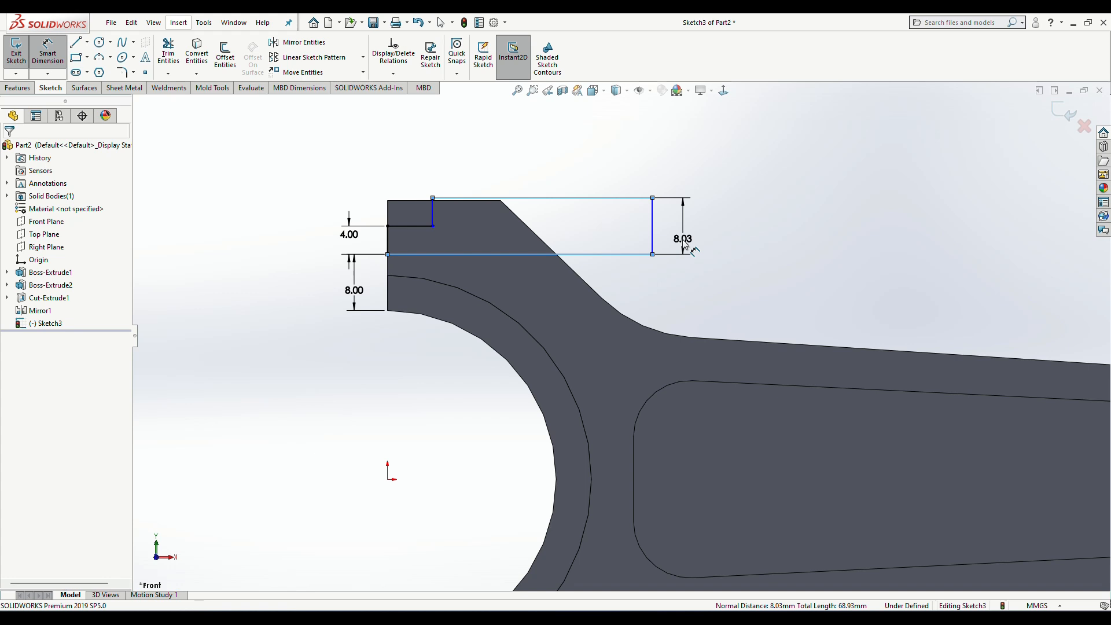
{"action": "left_click", "coordinate": [686, 246]}
{"action": "type", "text": "6.5"}
{"action": "key", "text": "Return"}
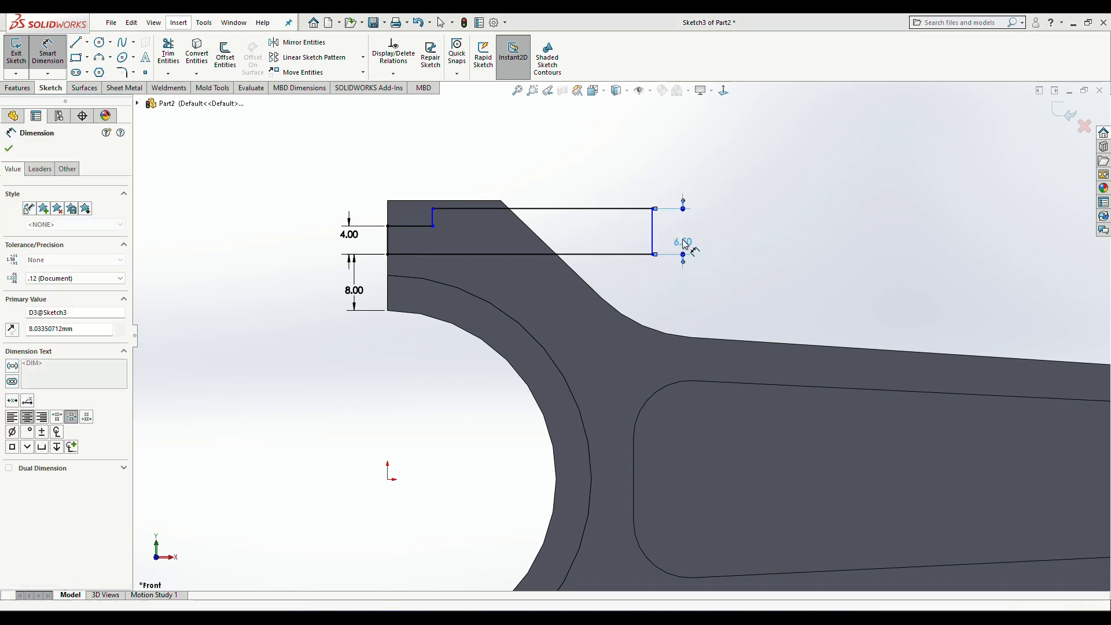
Step: Dimension the notch 4.5 mm wide from the lug's vertical edge and finish the sketch
{"action": "scroll", "coordinate": [571, 206], "scroll_direction": "down", "scroll_amount": 3}
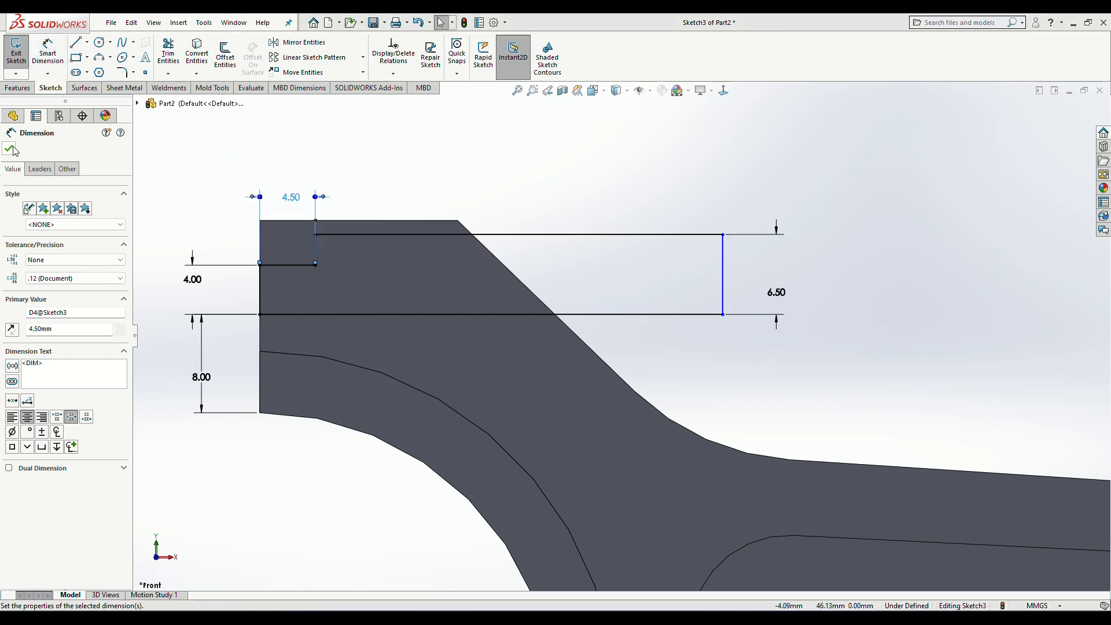
{"action": "left_click", "coordinate": [10, 150]}
{"action": "left_click", "coordinate": [16, 52]}
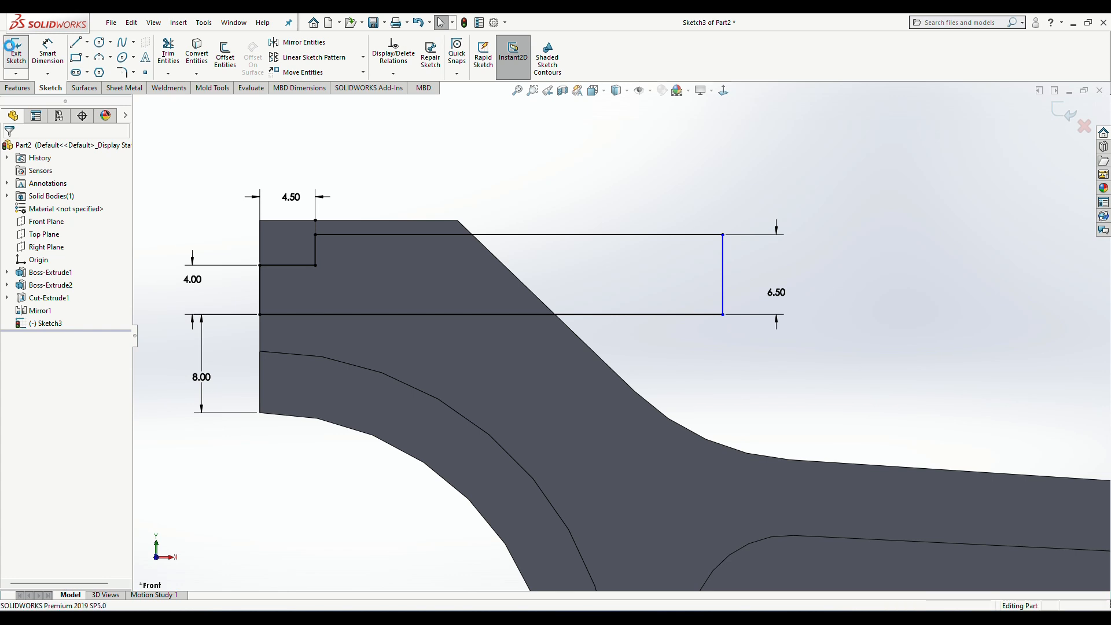
Step: Cut a stepped hole through the upper lug with a 360° Revolved Cut of the closed profile region about its lower line
{"action": "left_click", "coordinate": [17, 89]}
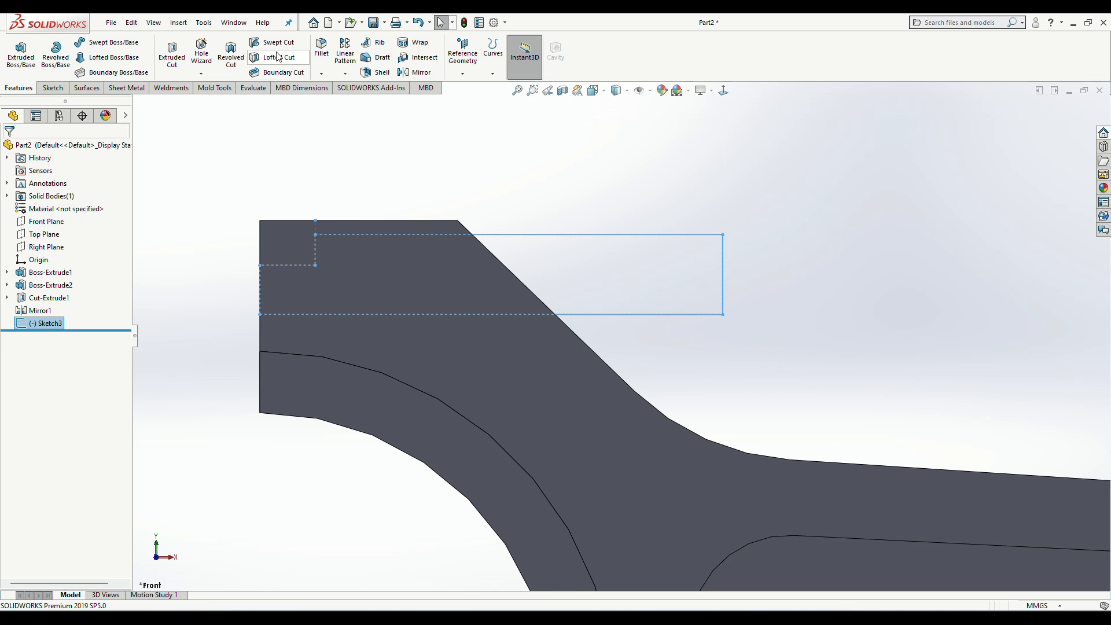
{"action": "left_click", "coordinate": [231, 53]}
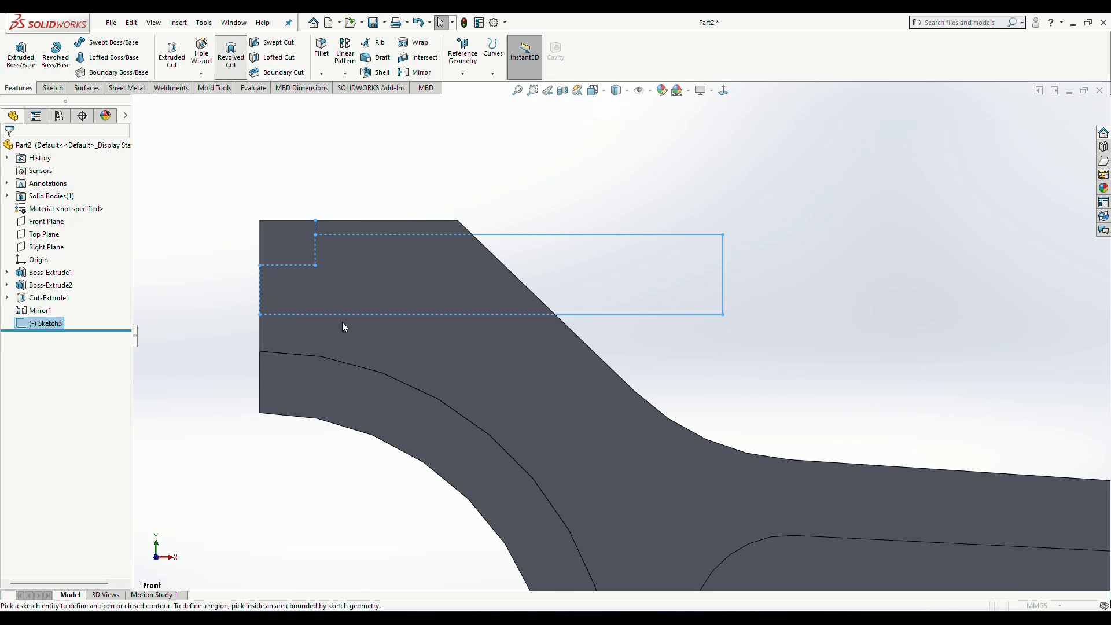
{"action": "left_click", "coordinate": [351, 315]}
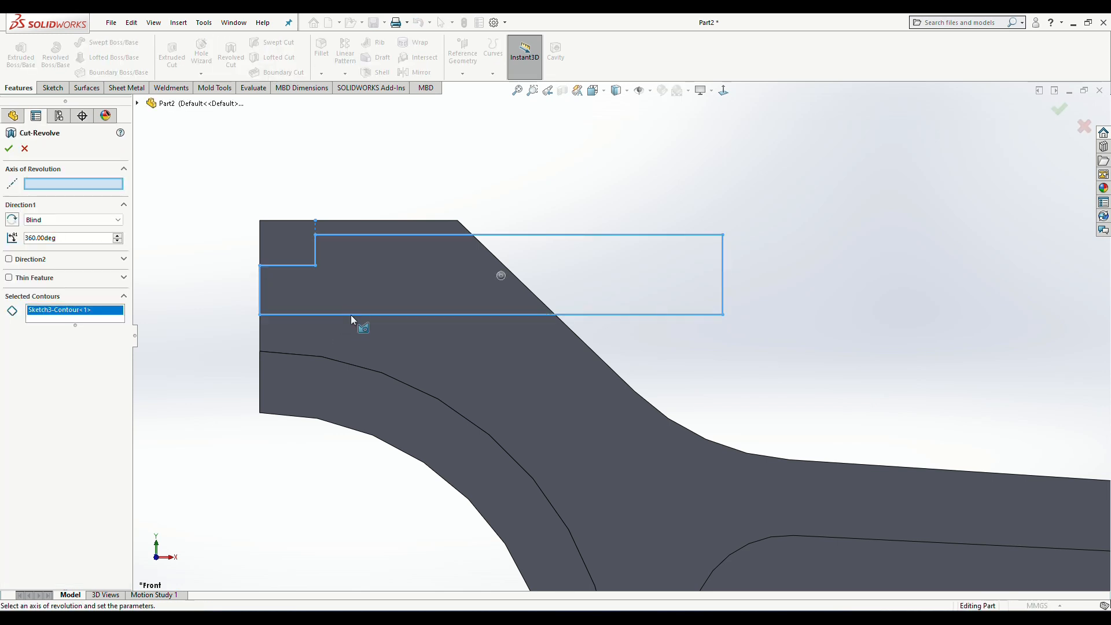
{"action": "right_click", "coordinate": [69, 309]}
{"action": "left_click", "coordinate": [92, 315]}
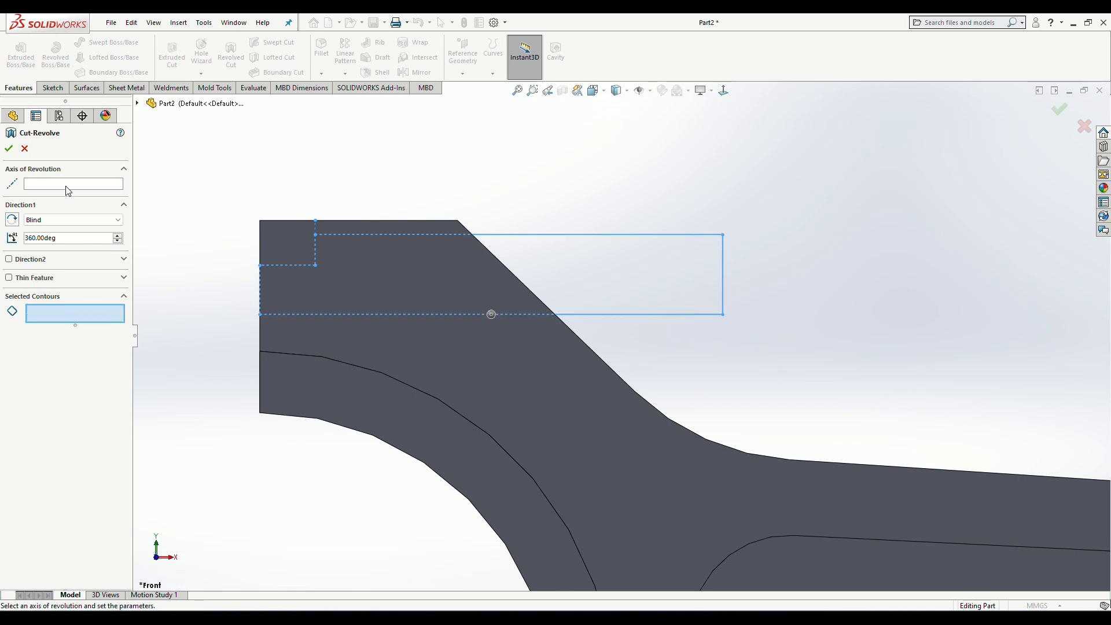
{"action": "left_click", "coordinate": [418, 316]}
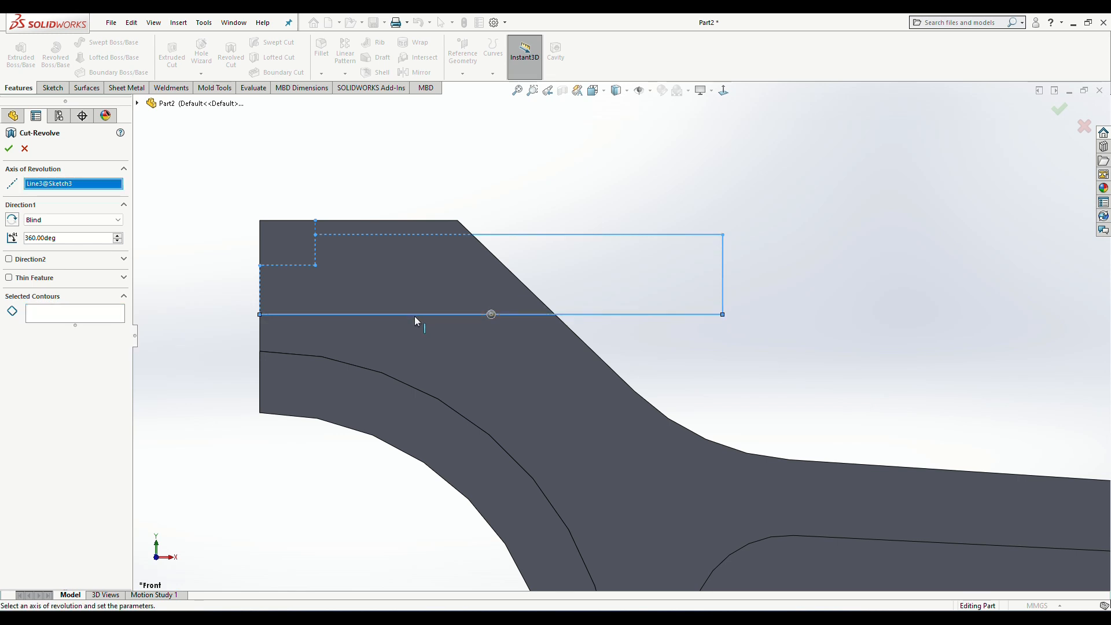
{"action": "left_click", "coordinate": [73, 318]}
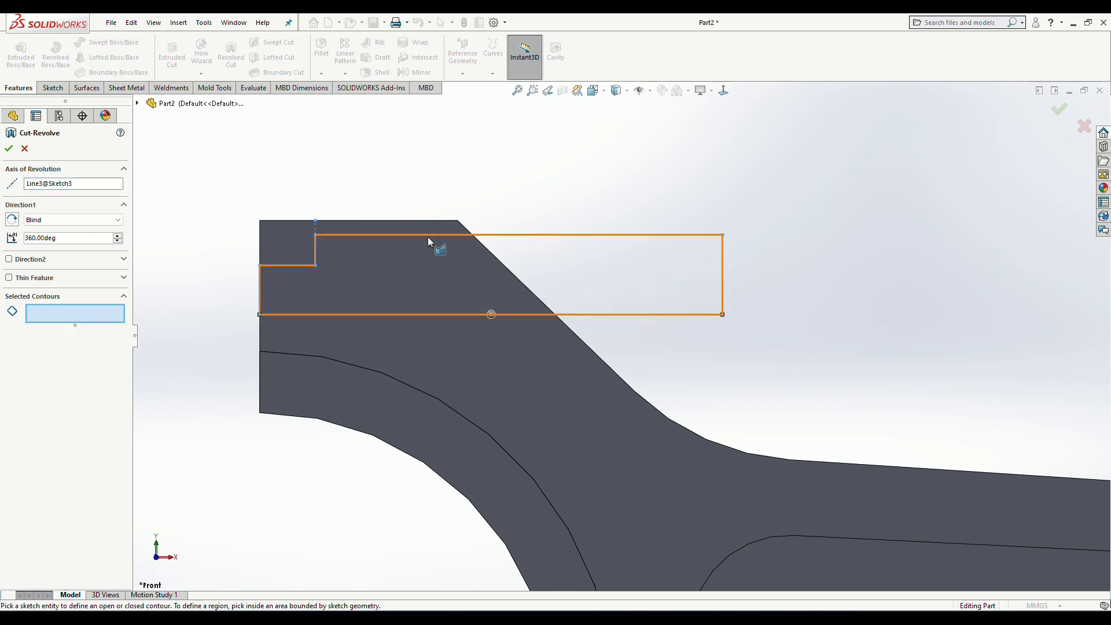
{"action": "left_click", "coordinate": [501, 276]}
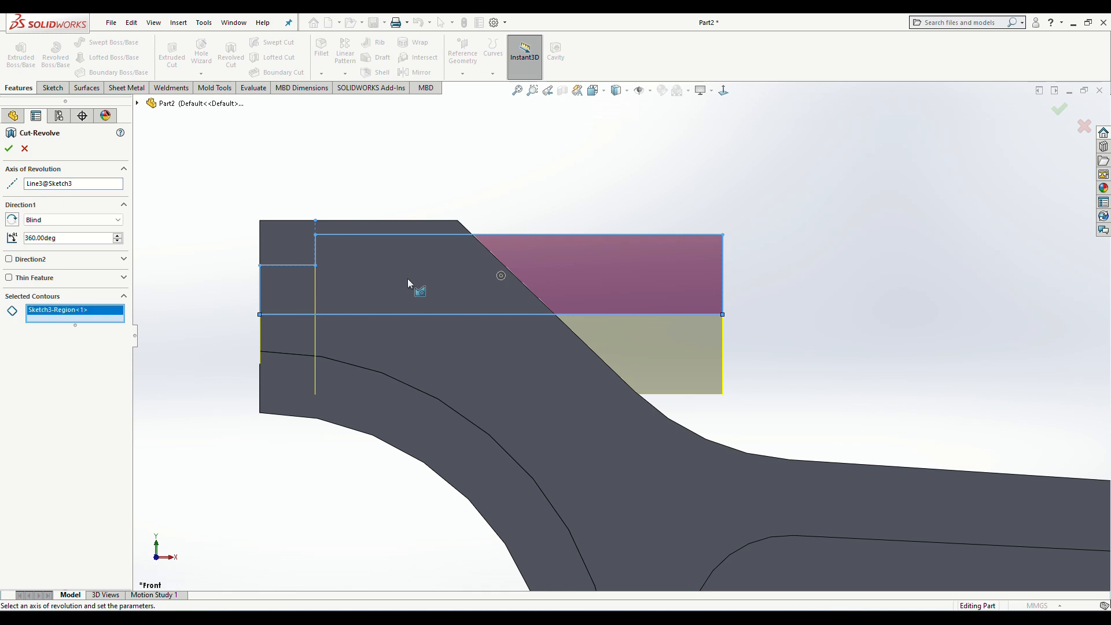
{"action": "scroll", "coordinate": [530, 342], "scroll_direction": "up", "scroll_amount": 2}
{"action": "middle_click_drag", "start_coordinate": [372, 378], "coordinate": [216, 362]}
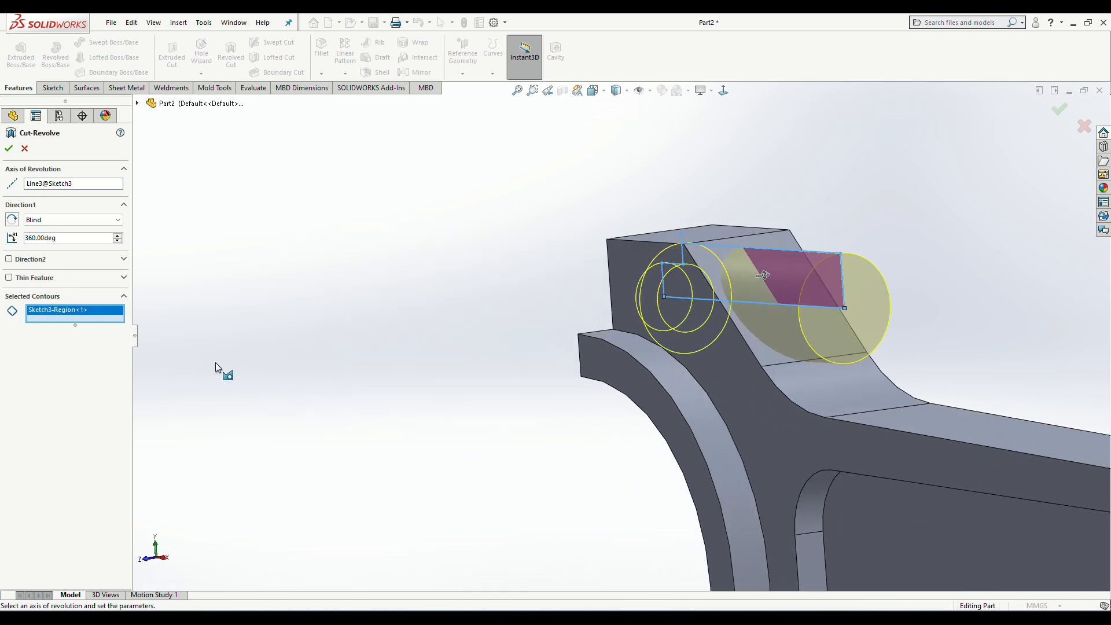
{"action": "left_click", "coordinate": [8, 149]}
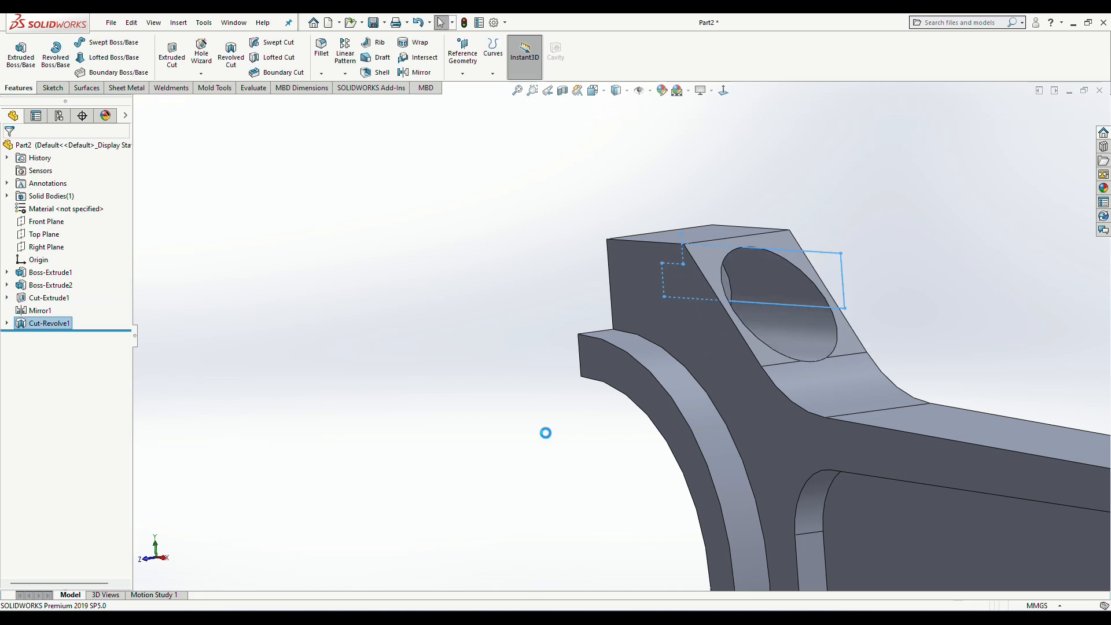
Step: Mirror the revolved cut to the lower lug about the Top Plane
{"action": "middle_click_drag", "start_coordinate": [564, 425], "coordinate": [740, 419]}
{"action": "scroll", "coordinate": [668, 467], "scroll_direction": "up", "scroll_amount": 4}
{"action": "middle_click_drag", "start_coordinate": [669, 467], "coordinate": [628, 492]}
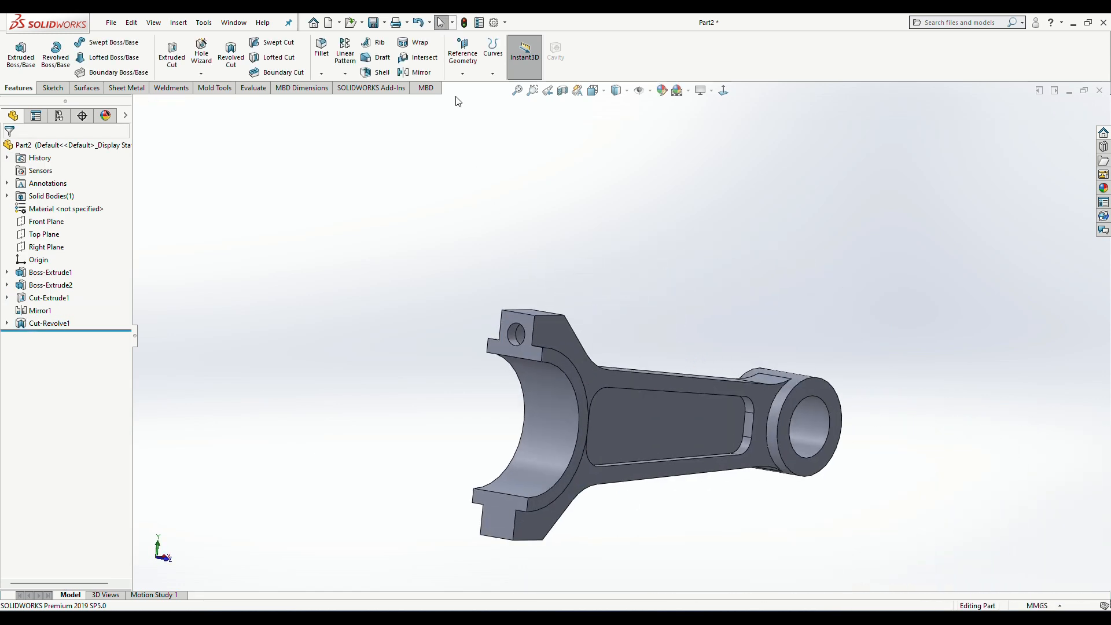
{"action": "left_click", "coordinate": [431, 78]}
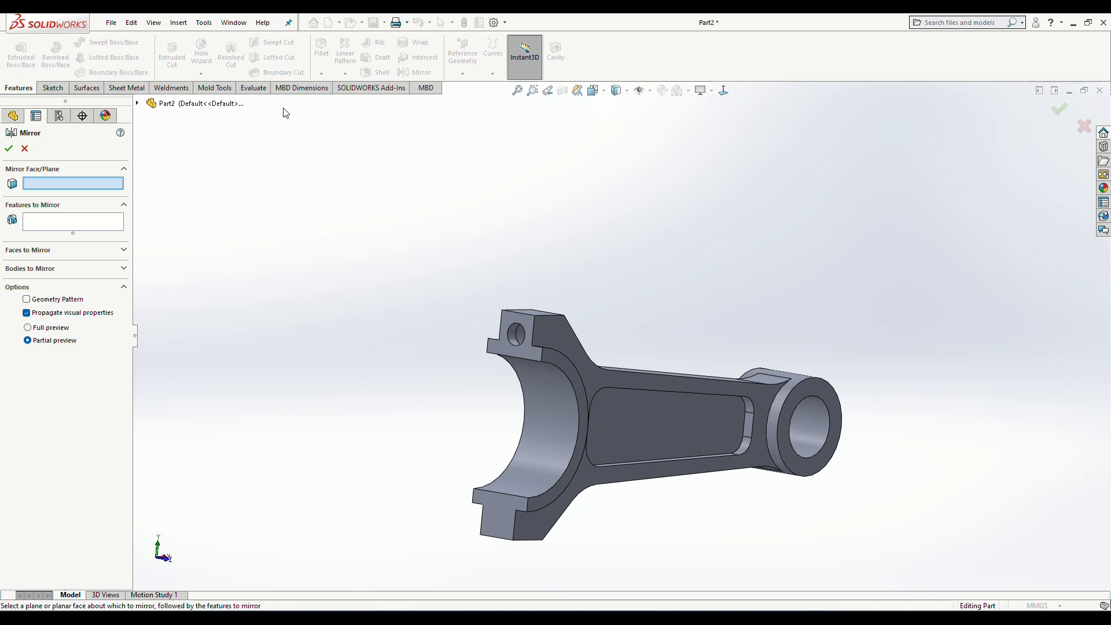
{"action": "left_click", "coordinate": [221, 106]}
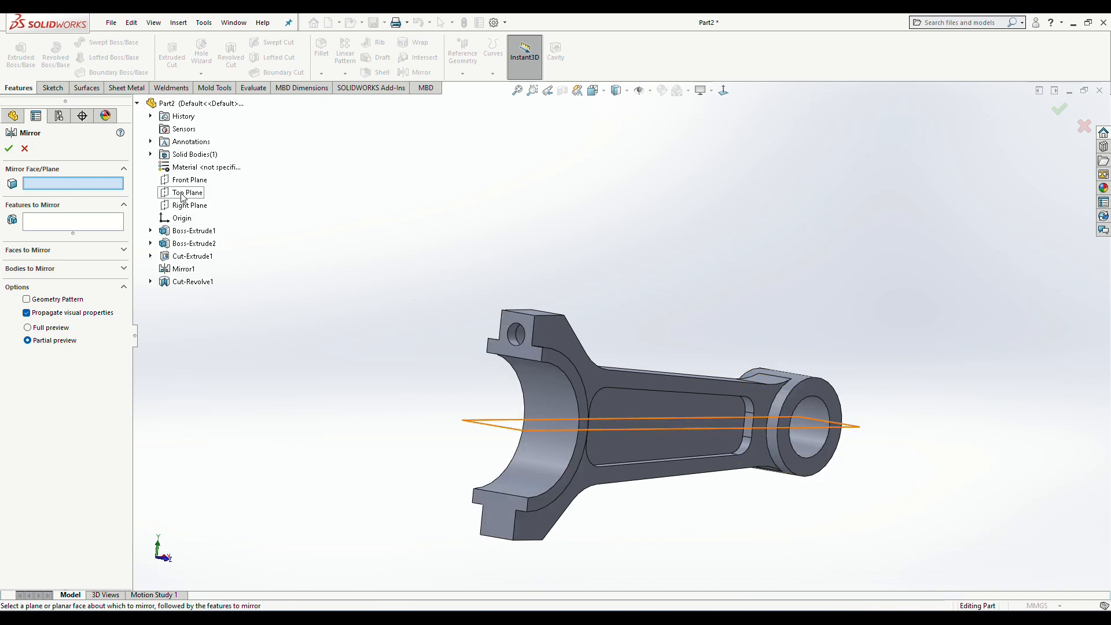
{"action": "left_click", "coordinate": [183, 197]}
{"action": "left_click", "coordinate": [193, 282]}
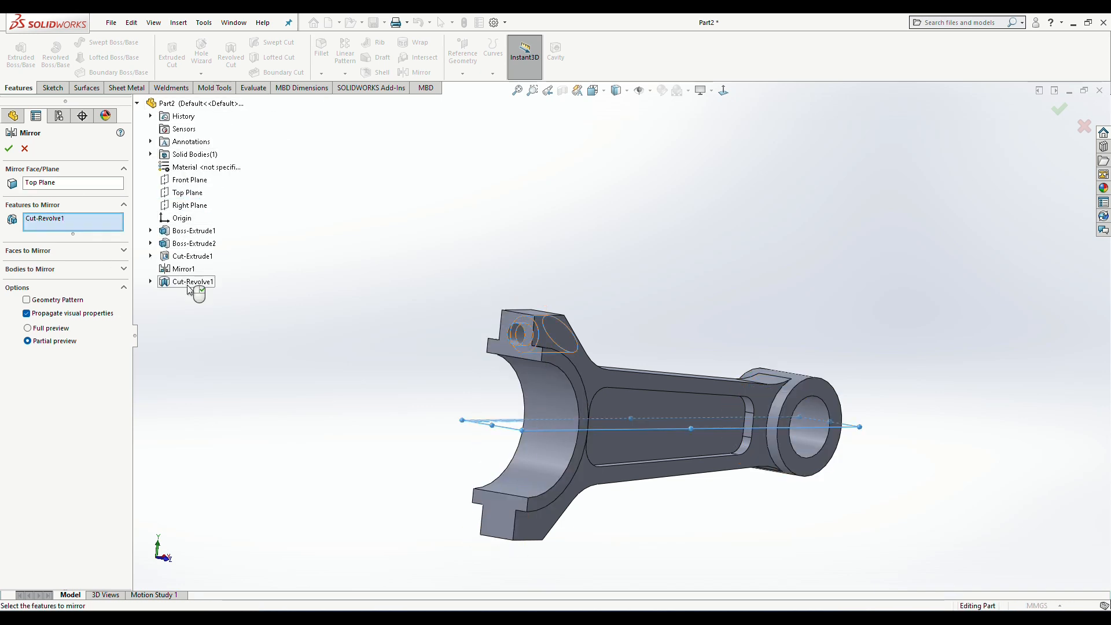
{"action": "left_click", "coordinate": [13, 150]}
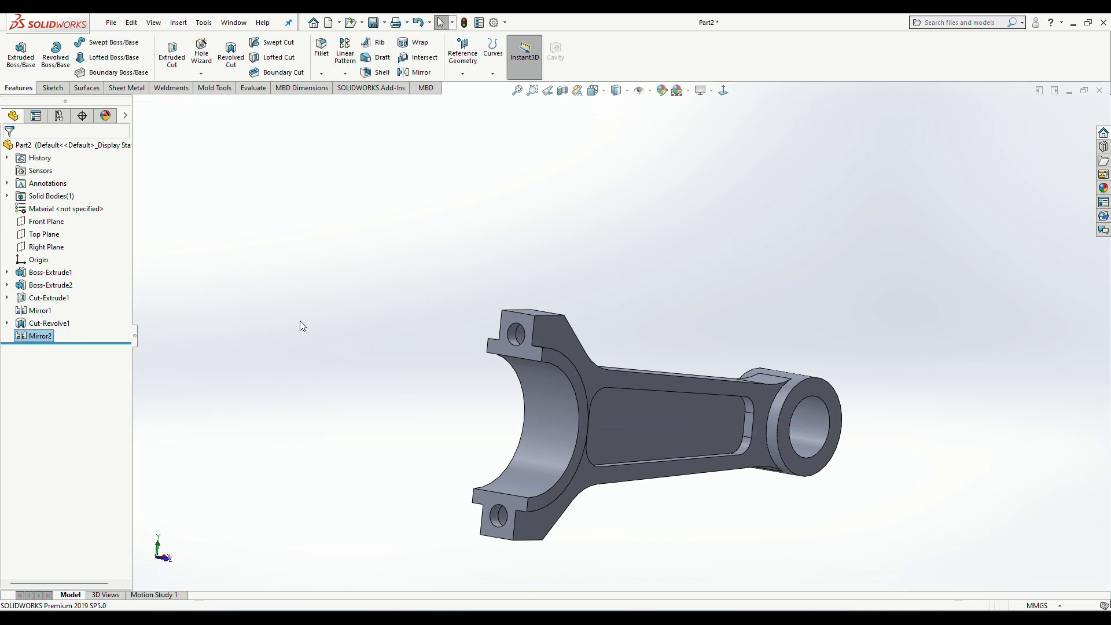
{"action": "middle_click_drag", "start_coordinate": [396, 348], "coordinate": [489, 483]}
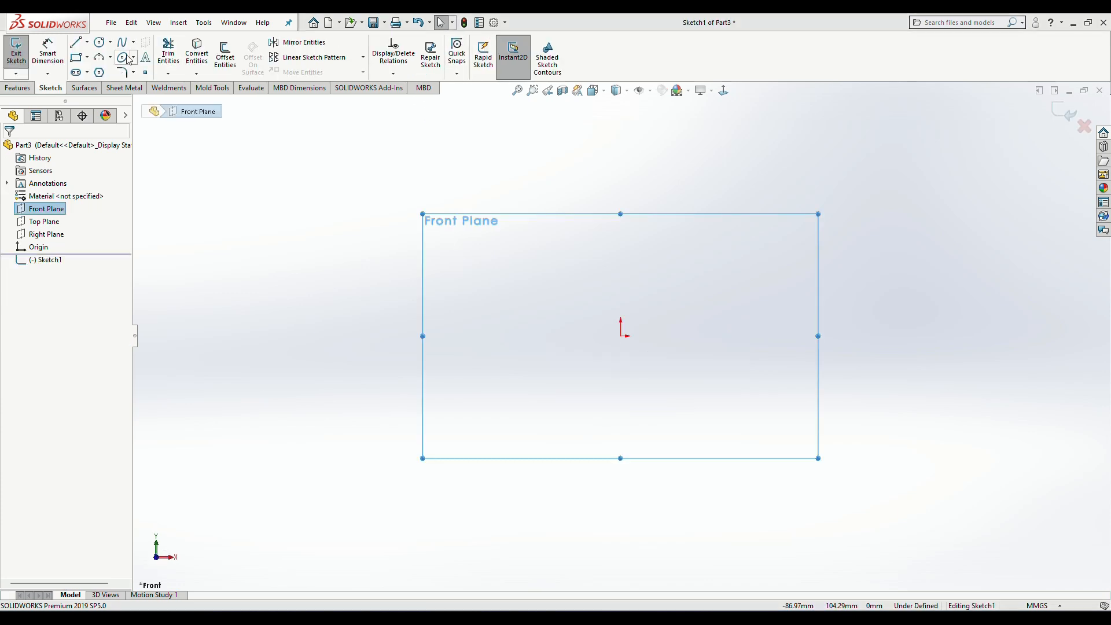
Step: On the new part's Front Plane, sketch a 180° centerpoint arc about the origin, bulging toward negative X, with a radius of about 35.5 mm
{"action": "left_click", "coordinate": [110, 57]}
{"action": "left_click", "coordinate": [127, 69]}
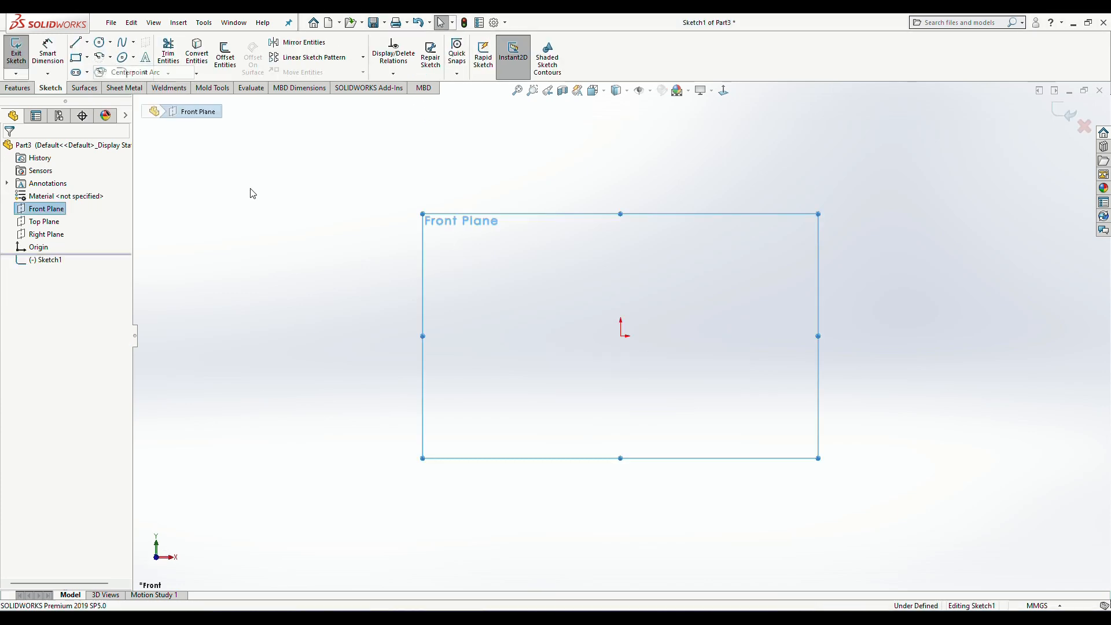
{"action": "left_click", "coordinate": [621, 335]}
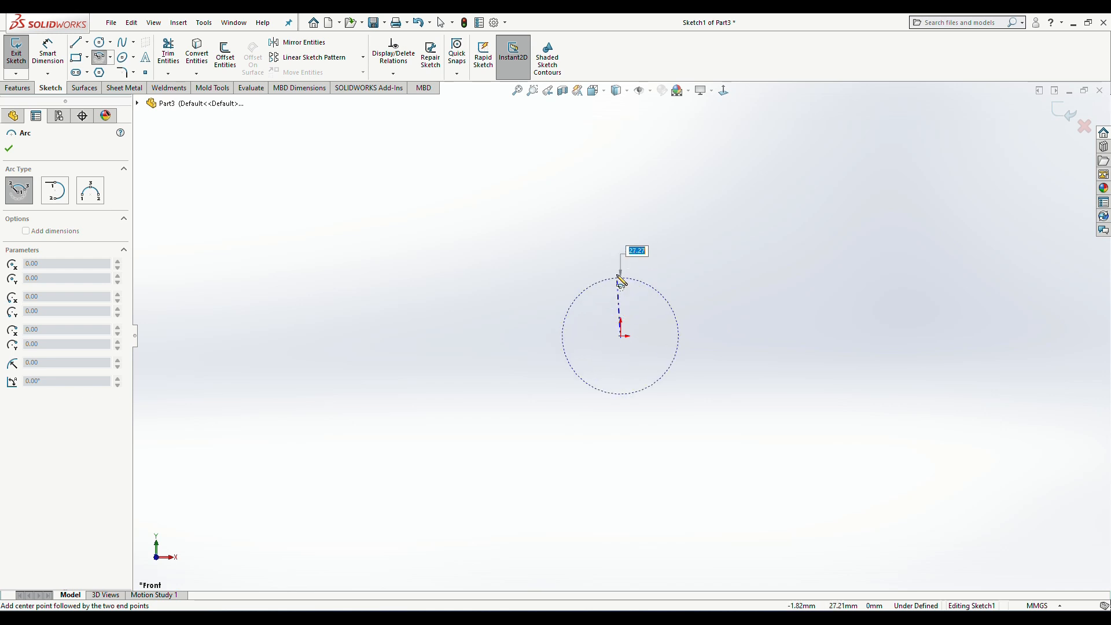
{"action": "left_click", "coordinate": [622, 258]}
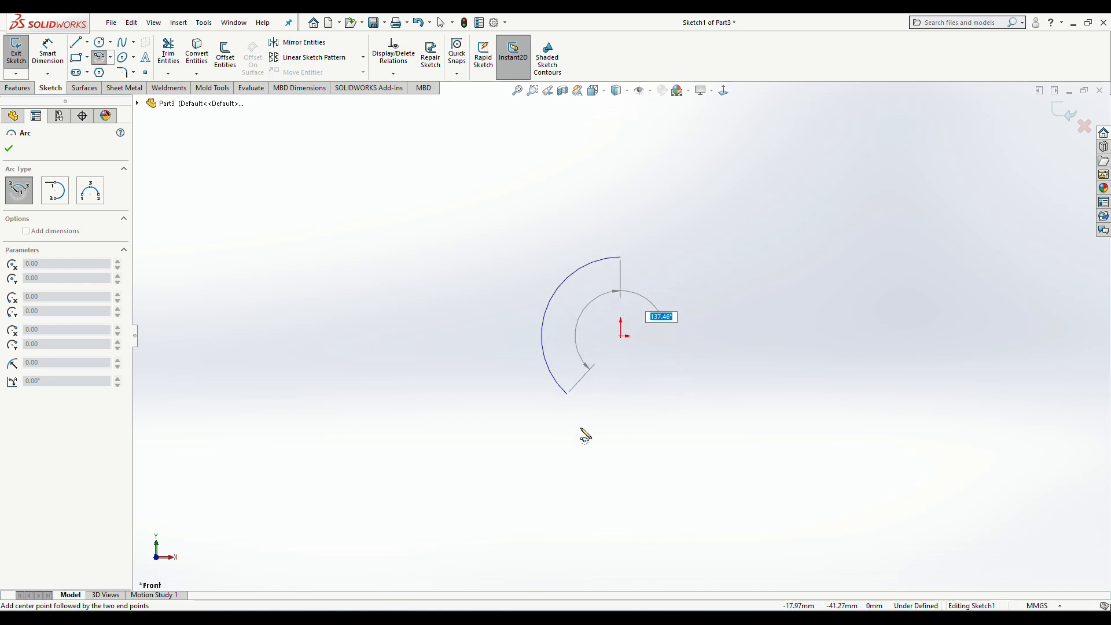
{"action": "left_click", "coordinate": [621, 415]}
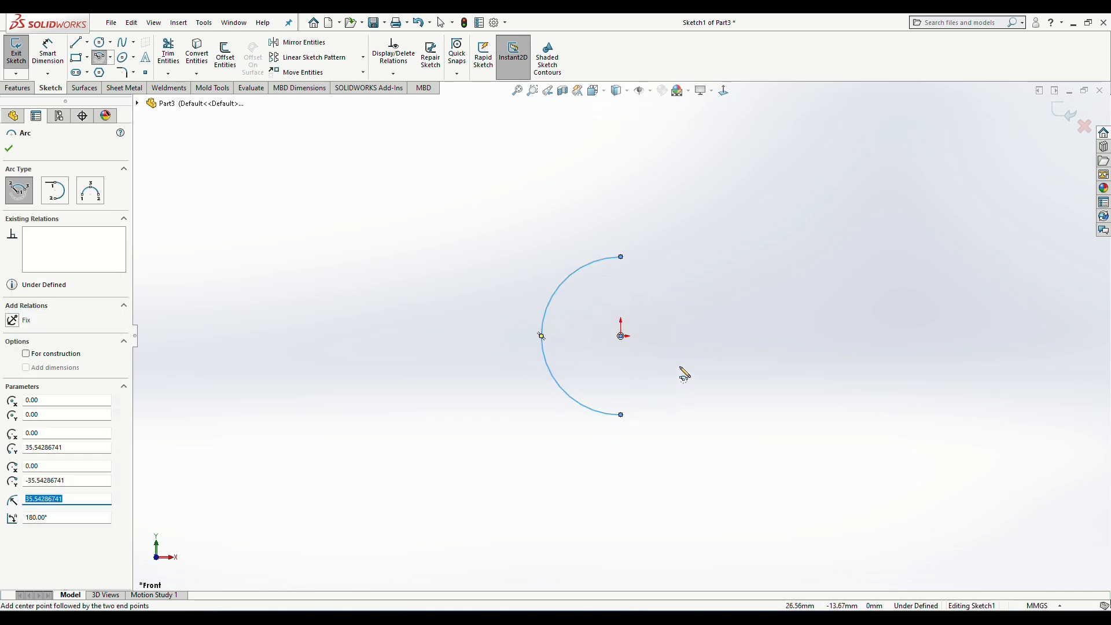
Step: Sketch a second centerpoint arc around the first one, centred on the origin, with a radius of about 43.7 mm spanning about 177°
{"action": "left_click", "coordinate": [621, 336]}
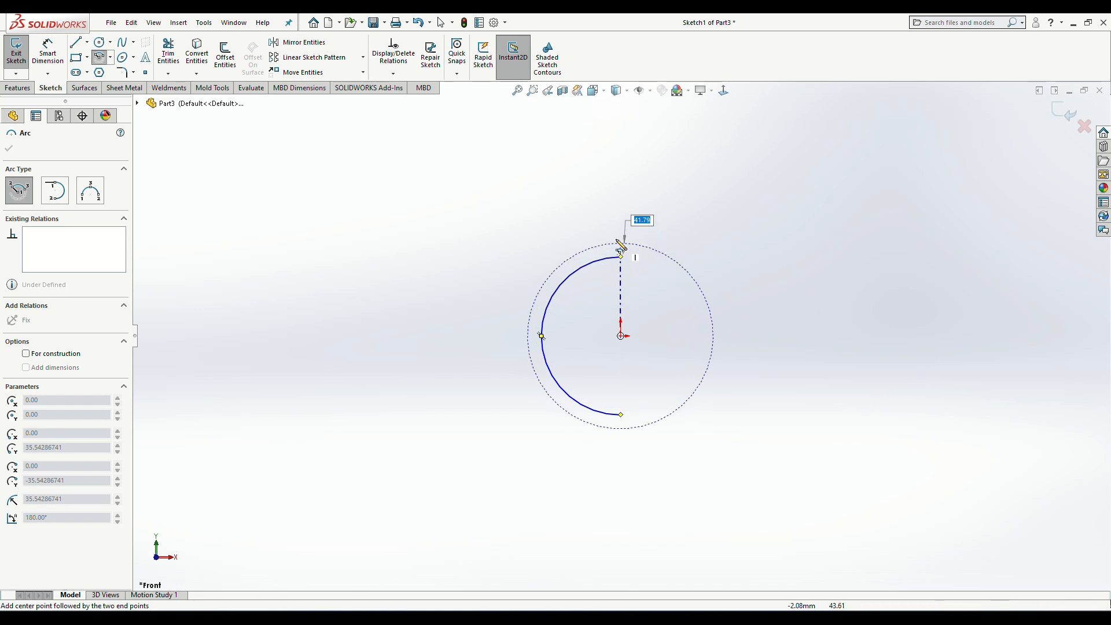
{"action": "left_click", "coordinate": [616, 239]}
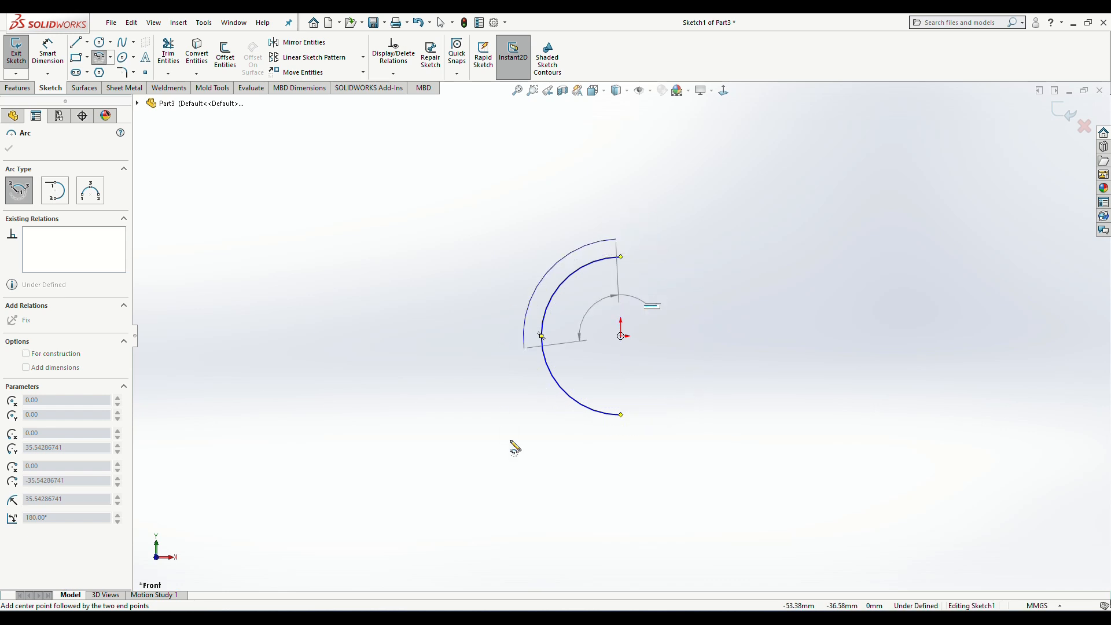
{"action": "left_click", "coordinate": [625, 502]}
{"action": "key", "text": "Escape"}
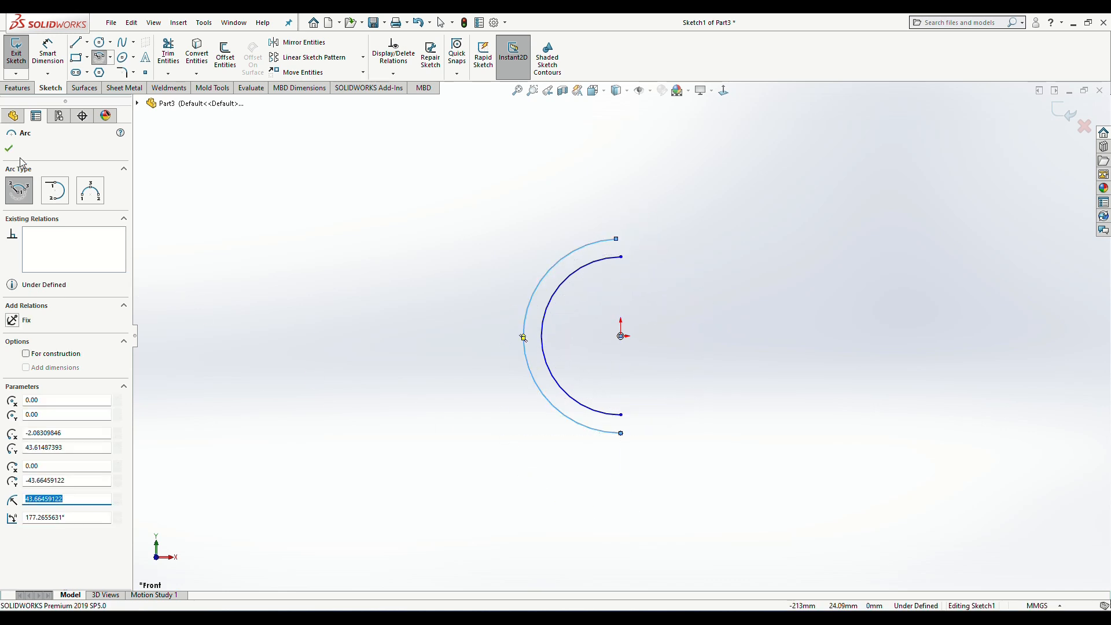
Step: Dimension the inner arc with a radius of 24 mm
{"action": "left_click", "coordinate": [48, 52]}
{"action": "left_click", "coordinate": [545, 359]}
{"action": "left_click", "coordinate": [640, 366]}
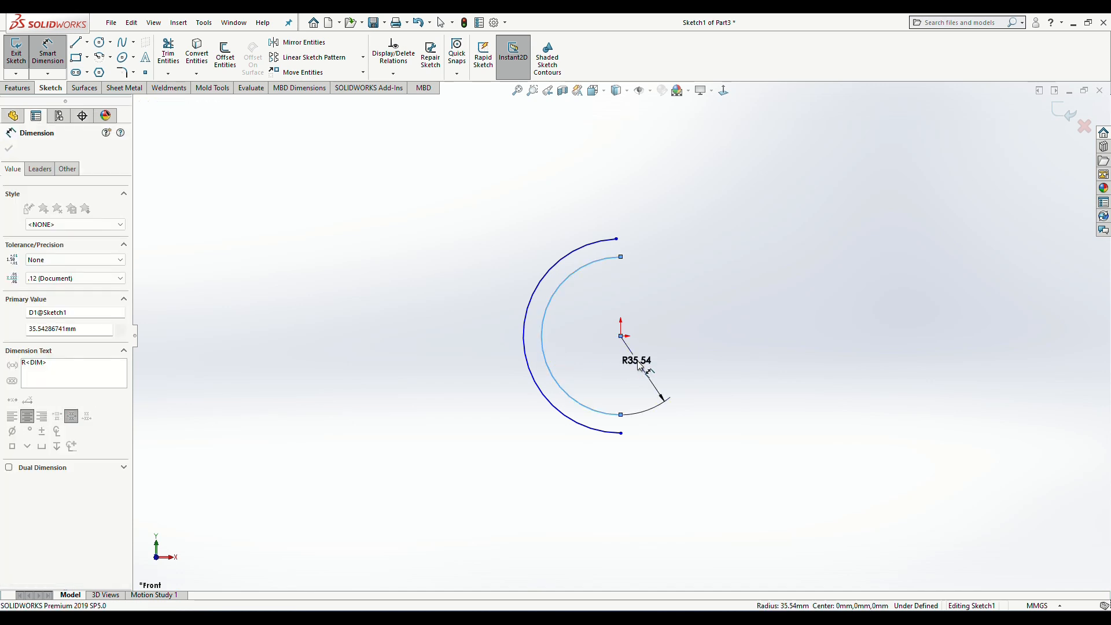
{"action": "type", "text": "48"}
{"action": "key", "text": "Return"}
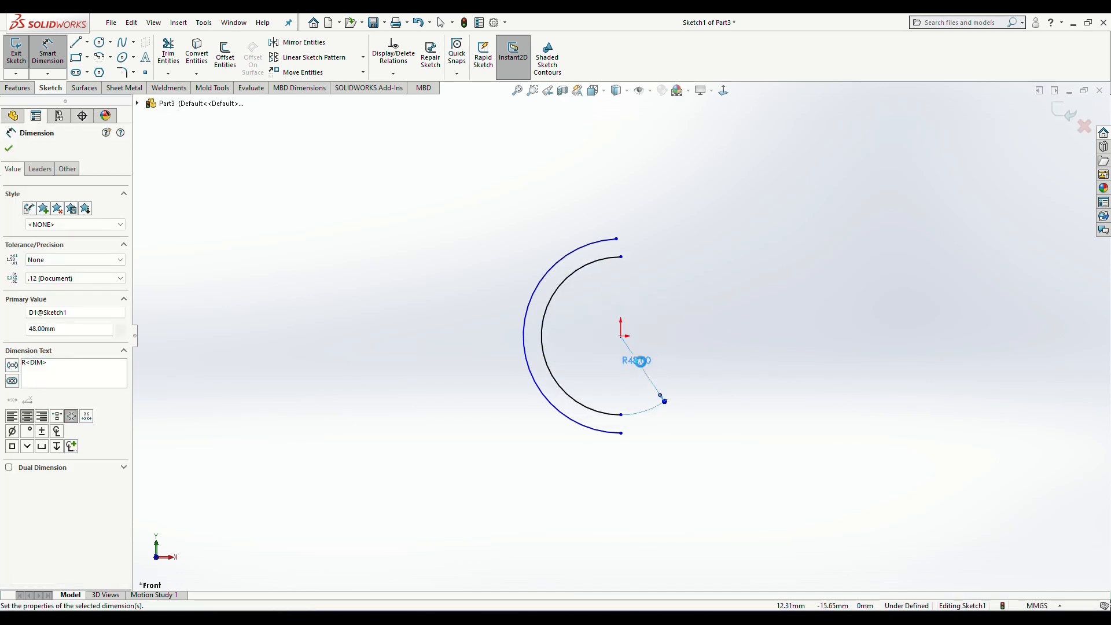
{"action": "double_click", "coordinate": [641, 362]}
{"action": "type", "text": "24"}
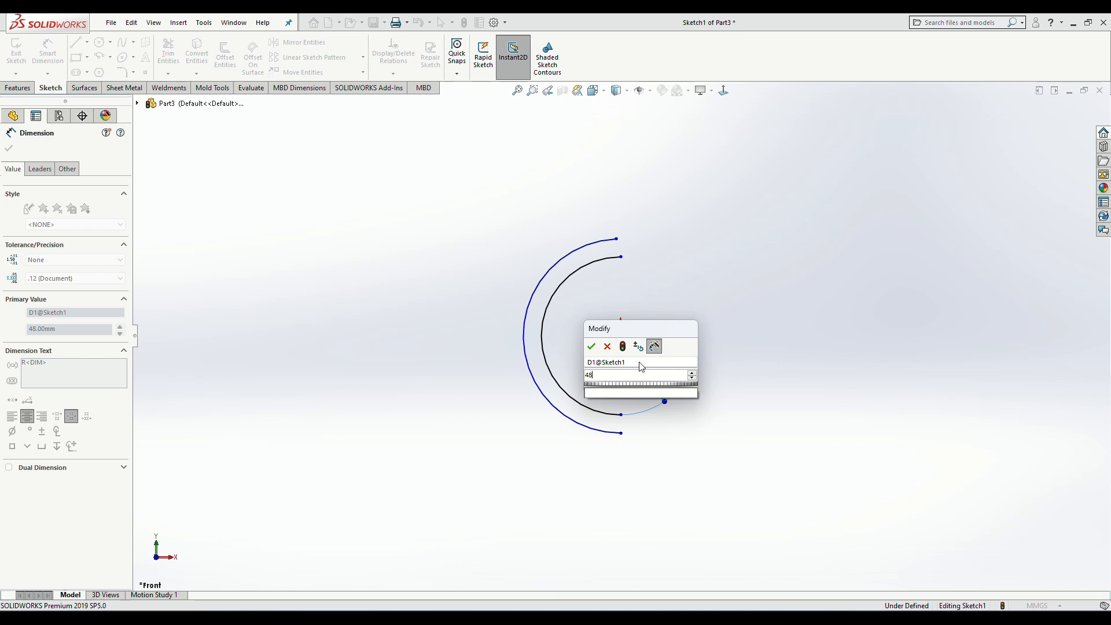
{"action": "key", "text": "Return"}
Step: Dimension the outer arc with a radius of 29 mm
{"action": "left_click", "coordinate": [524, 328]}
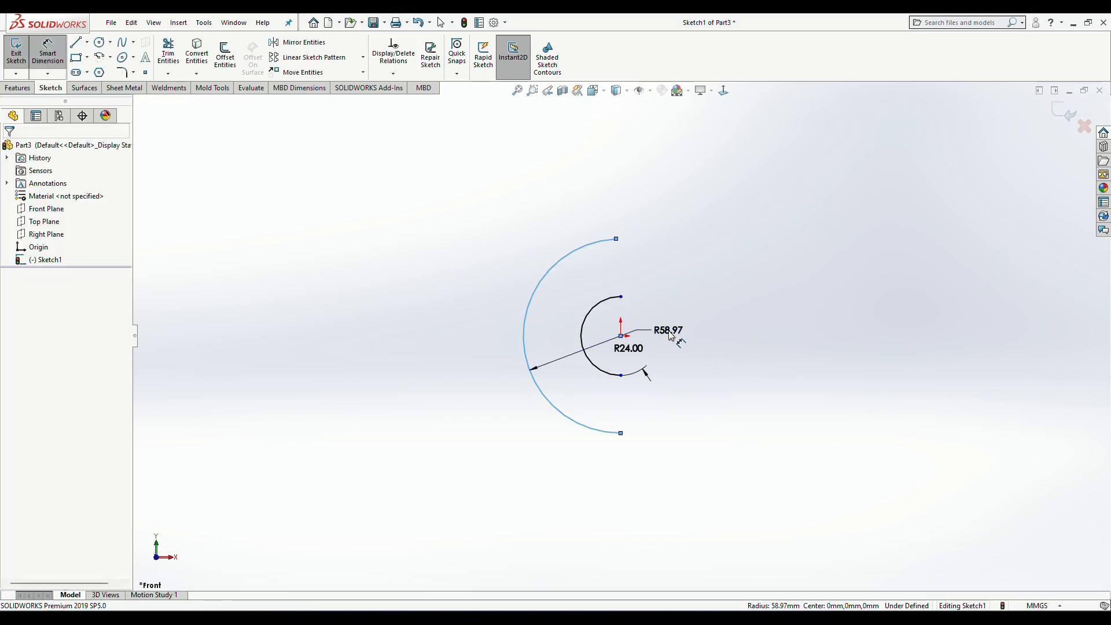
{"action": "left_click", "coordinate": [670, 336]}
{"action": "type", "text": "29"}
{"action": "key", "text": "Return"}
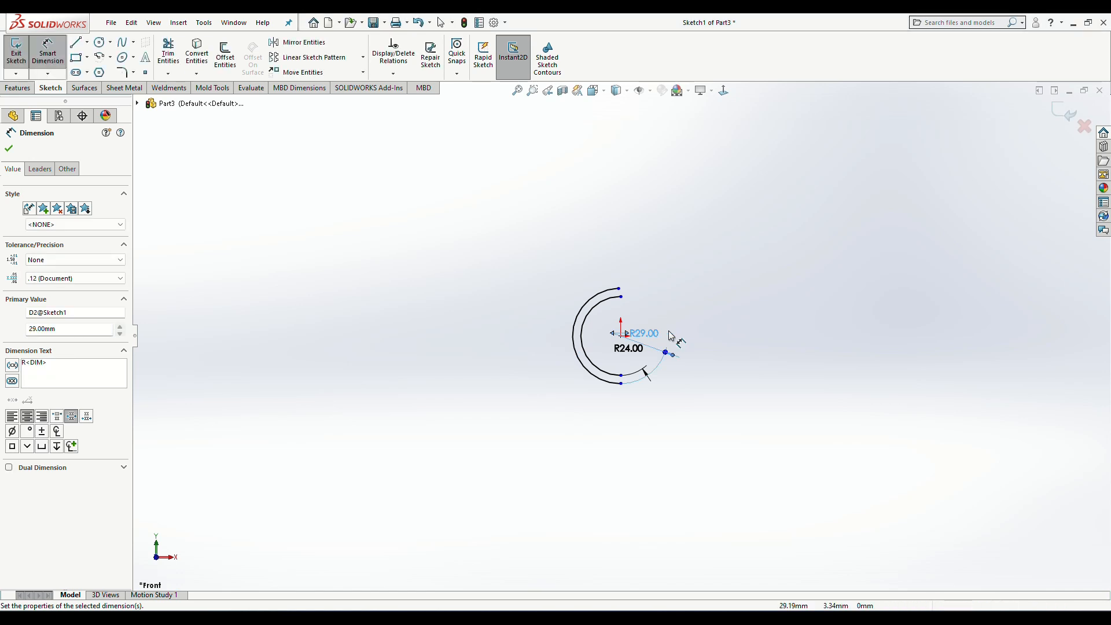
Step: Try to join the lower arc ends with a vertical line about 7.7 mm long from the inner arc's lower endpoint
{"action": "scroll", "coordinate": [614, 338], "scroll_direction": "down", "scroll_amount": 3}
{"action": "scroll", "coordinate": [615, 343], "scroll_direction": "down", "scroll_amount": 3}
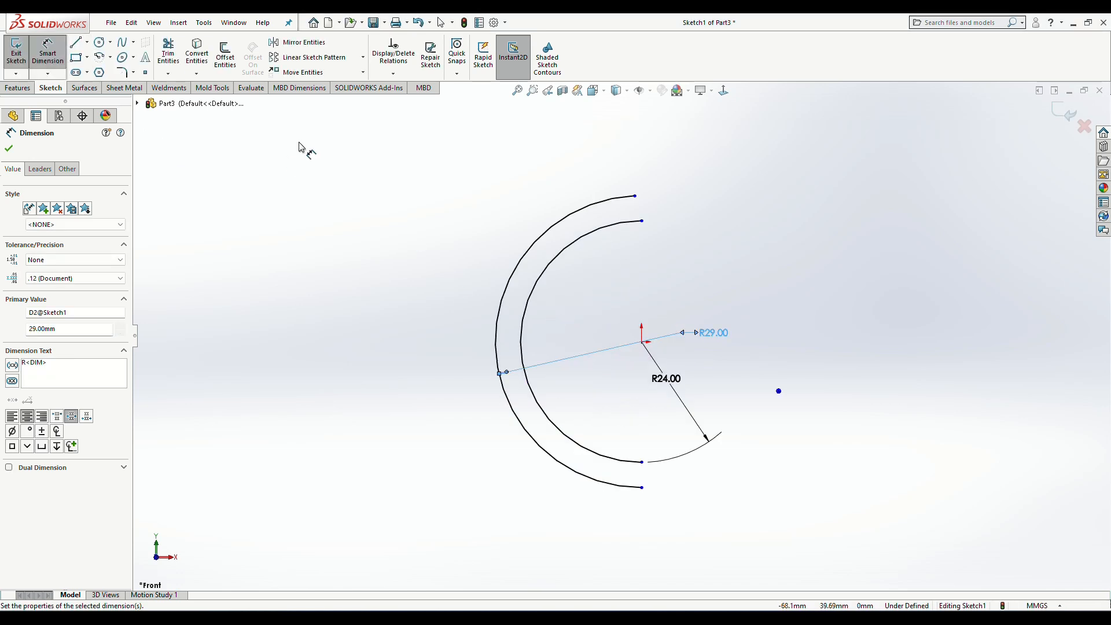
{"action": "left_click", "coordinate": [79, 44]}
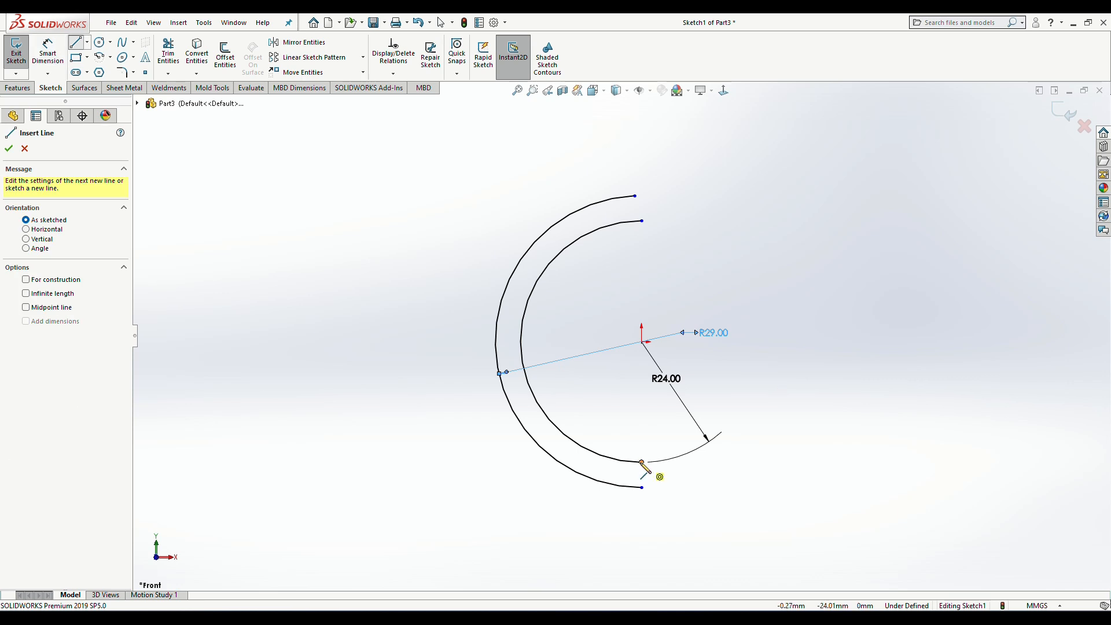
{"action": "left_click", "coordinate": [642, 462]}
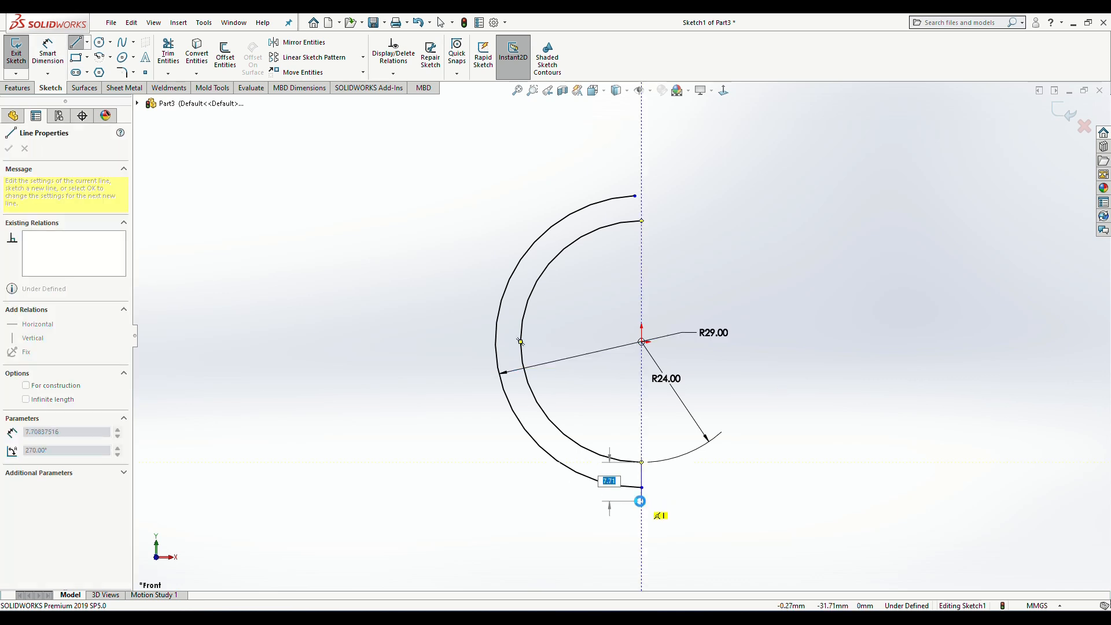
{"action": "key", "text": "Escape"}
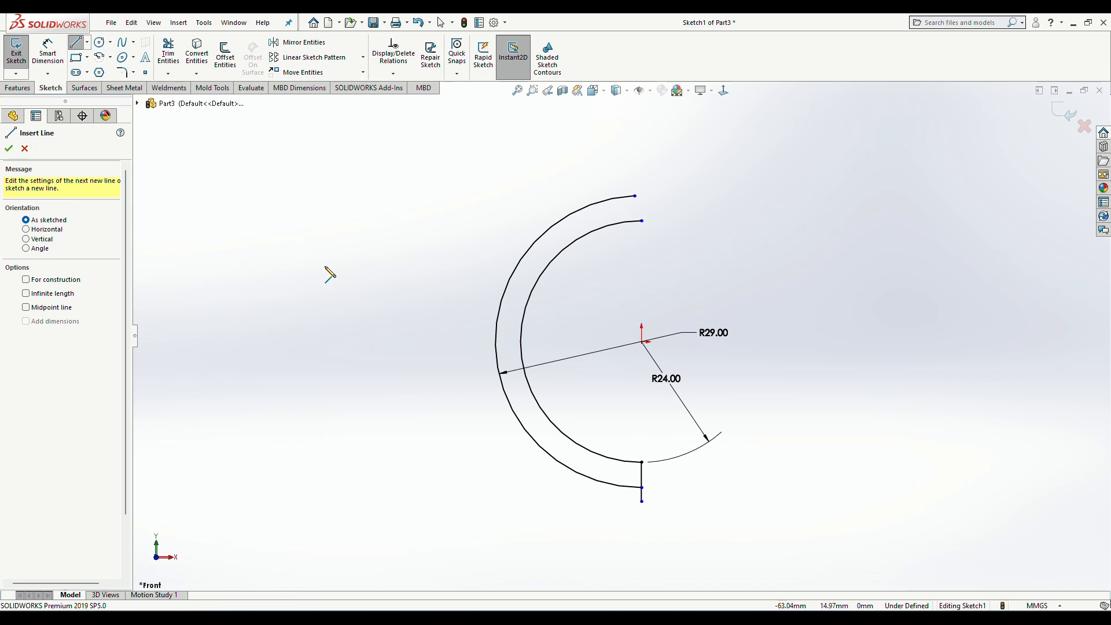
{"action": "key", "text": "Escape"}
{"action": "key", "text": "ctrl+z"}
{"action": "left_click", "coordinate": [76, 43]}
{"action": "left_click", "coordinate": [87, 43]}
{"action": "left_click", "coordinate": [100, 71]}
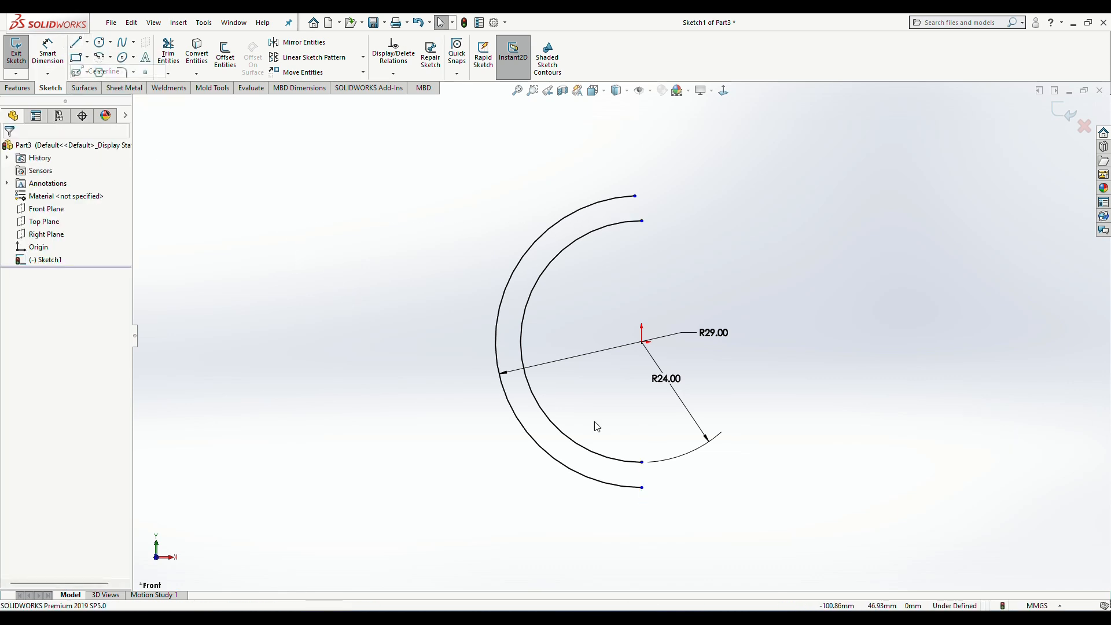
{"action": "left_click", "coordinate": [643, 341]}
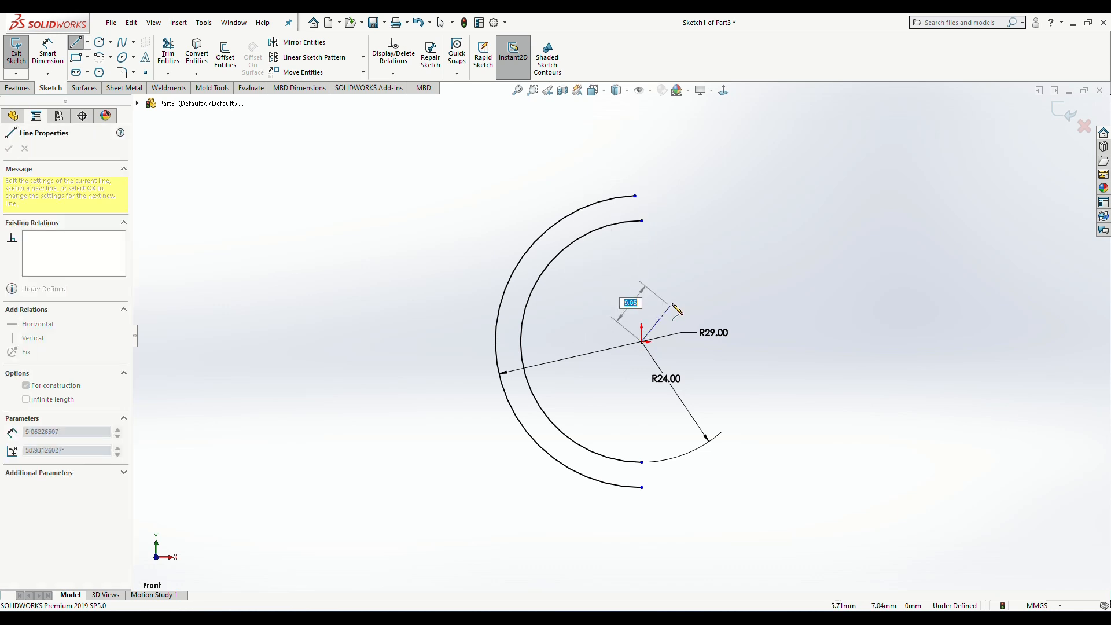
{"action": "key", "text": "Escape"}
Step: Sketch a vertical midpoint line about 60 mm long centred on the origin, and extend the outer arc's upper end to it
{"action": "left_click", "coordinate": [87, 43]}
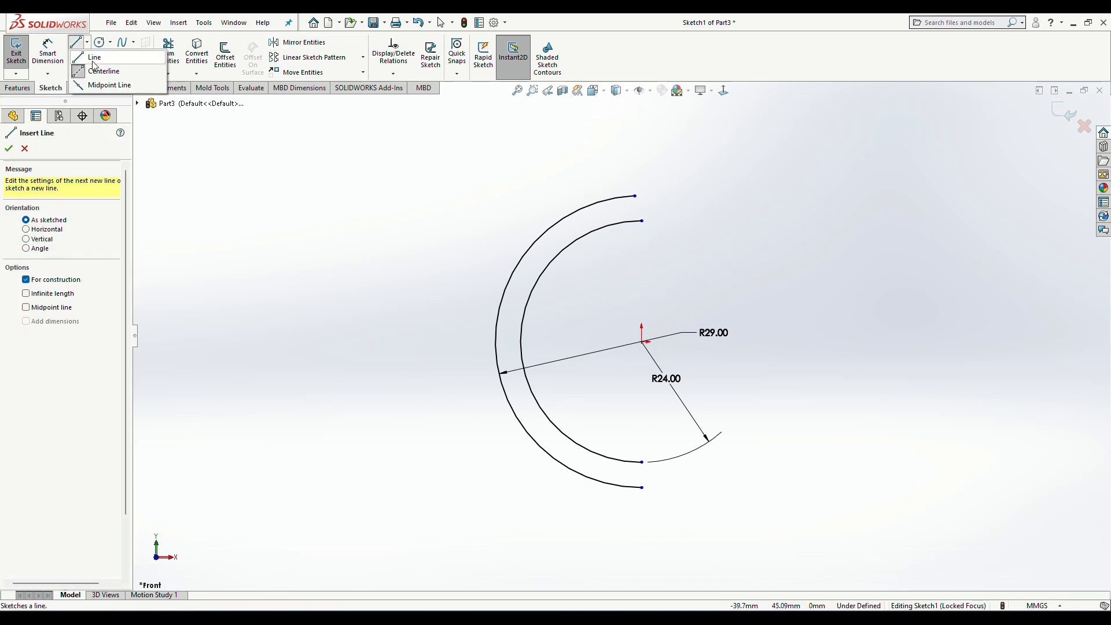
{"action": "left_click", "coordinate": [96, 85]}
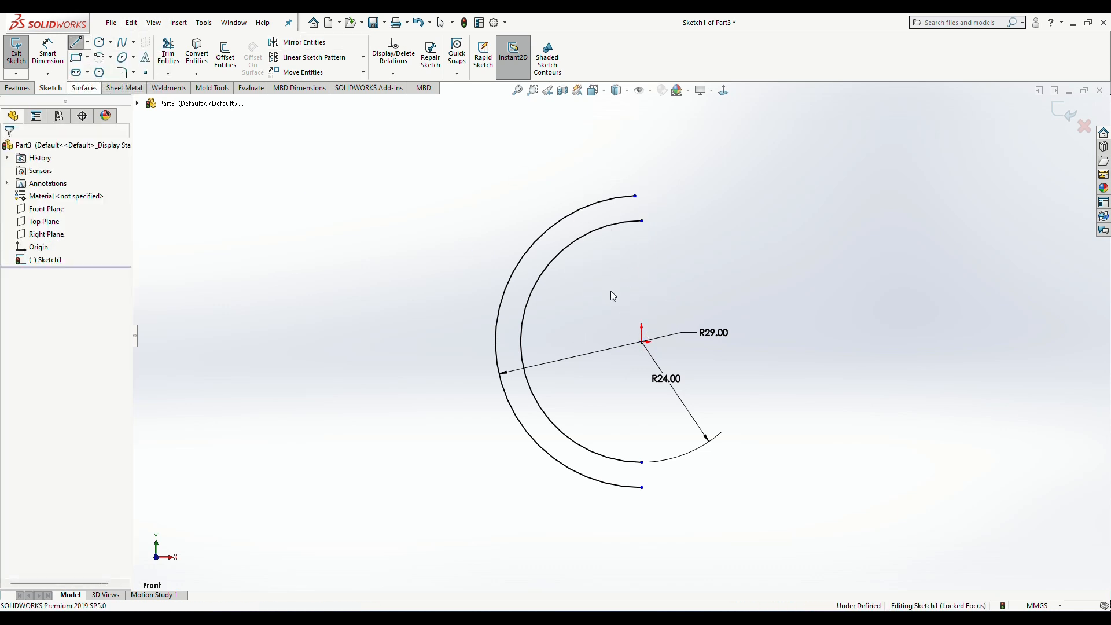
{"action": "left_click", "coordinate": [643, 342]}
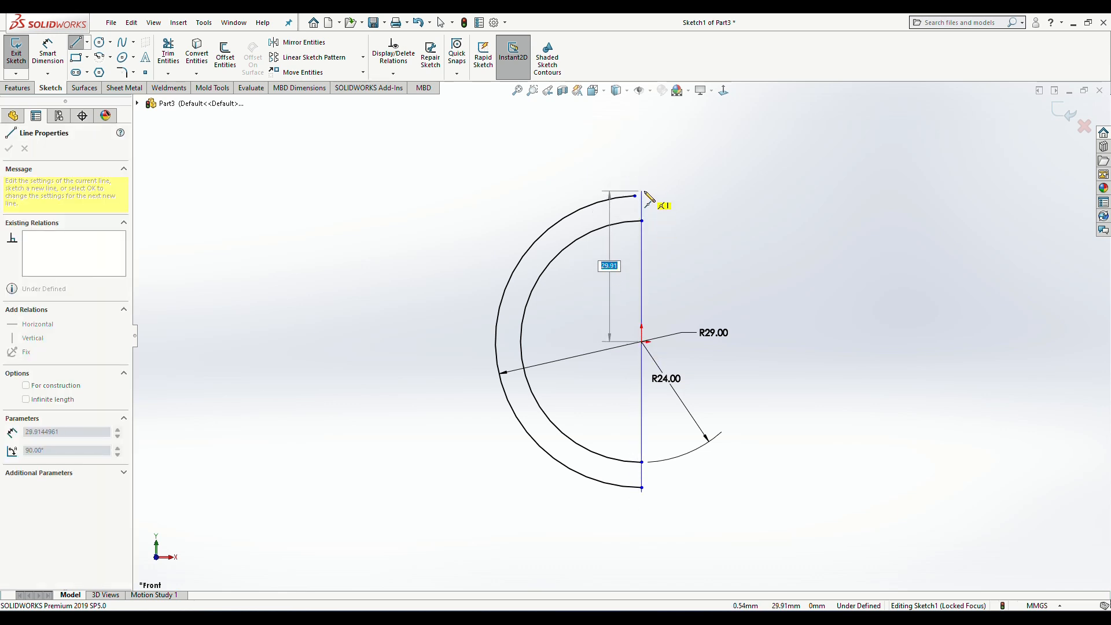
{"action": "left_click", "coordinate": [645, 193]}
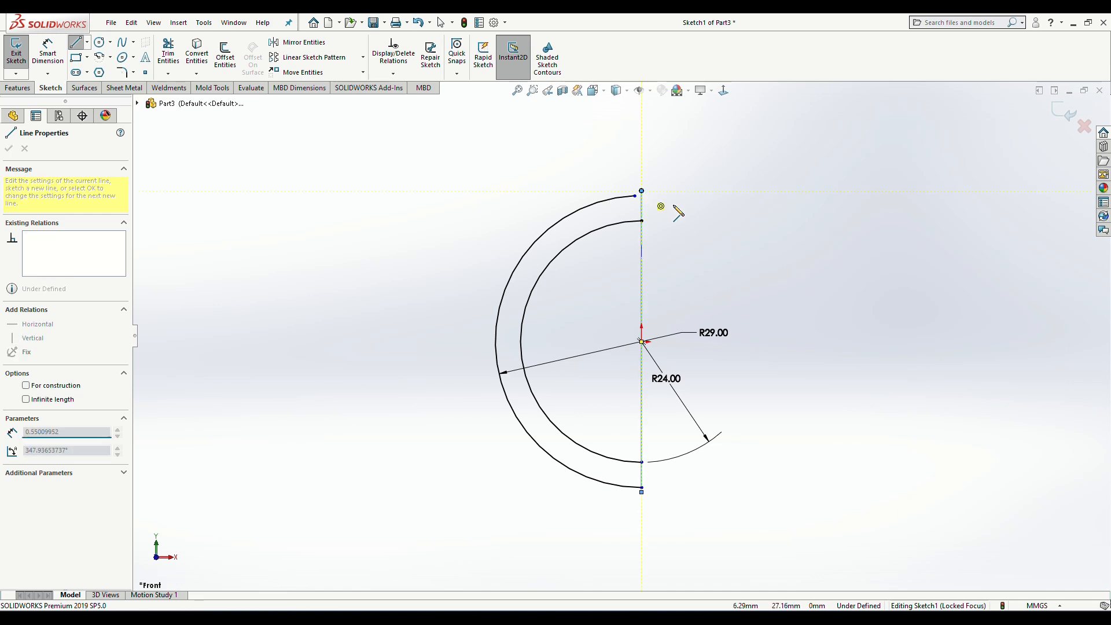
{"action": "left_click", "coordinate": [168, 74]}
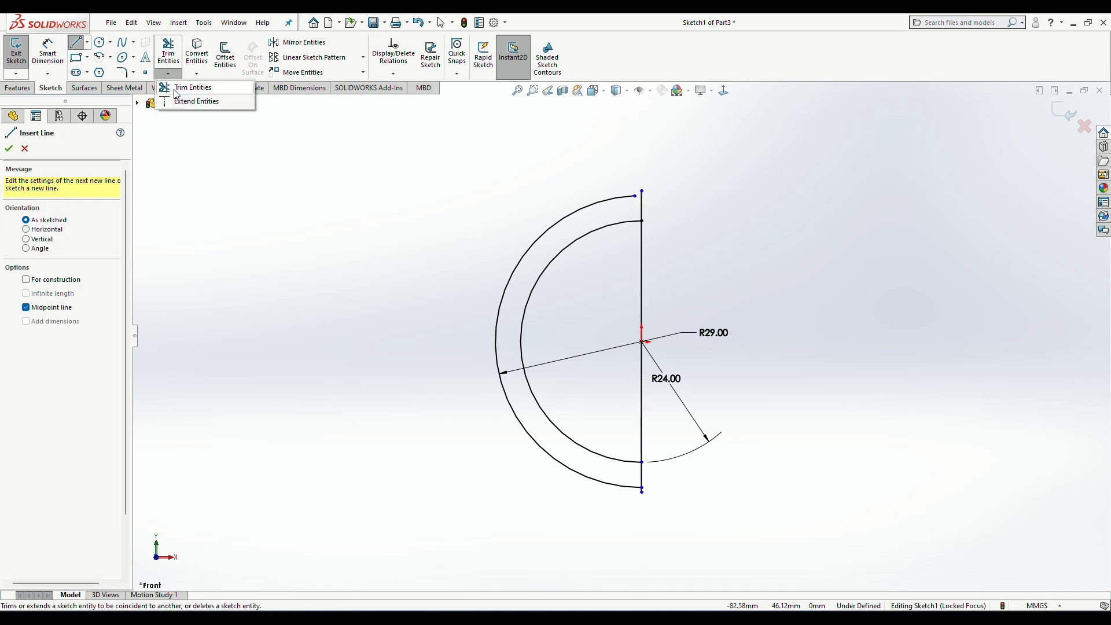
{"action": "left_click", "coordinate": [183, 100]}
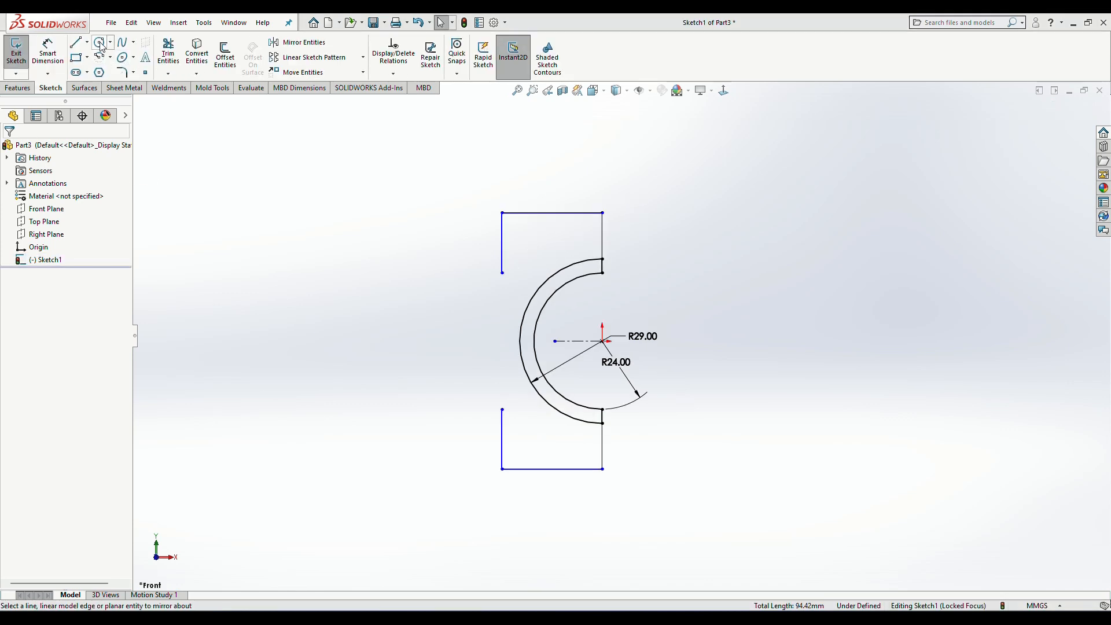
Step: Sketch a 68 mm diameter circle centred on the origin around the half ring
{"action": "left_click", "coordinate": [603, 341]}
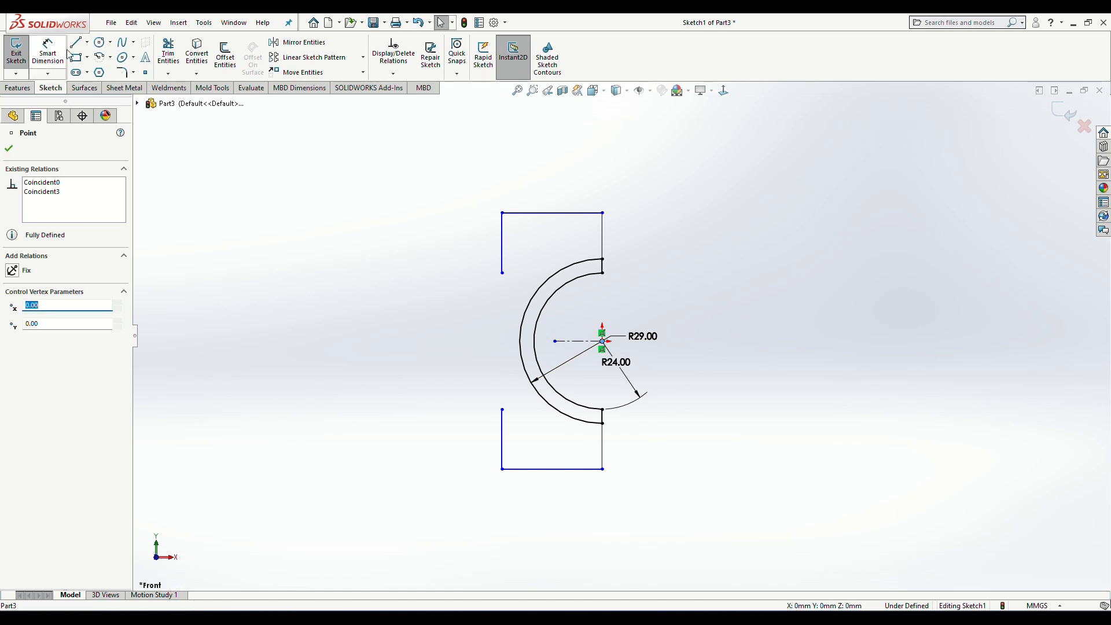
{"action": "left_click", "coordinate": [100, 42]}
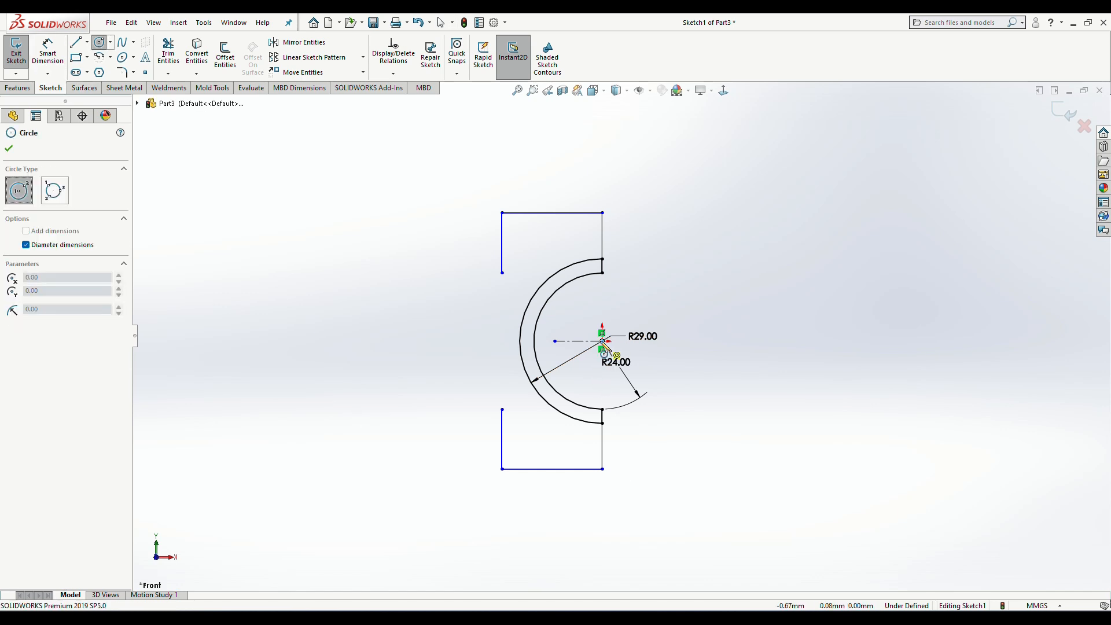
{"action": "left_click", "coordinate": [602, 342]}
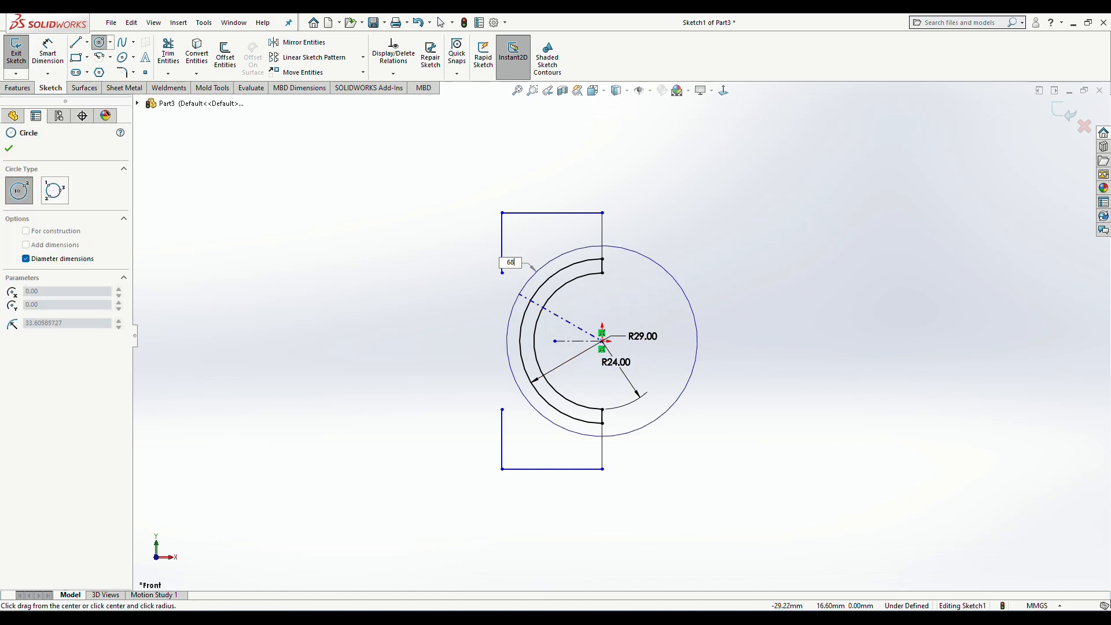
{"action": "type", "text": "68"}
{"action": "key", "text": "Return"}
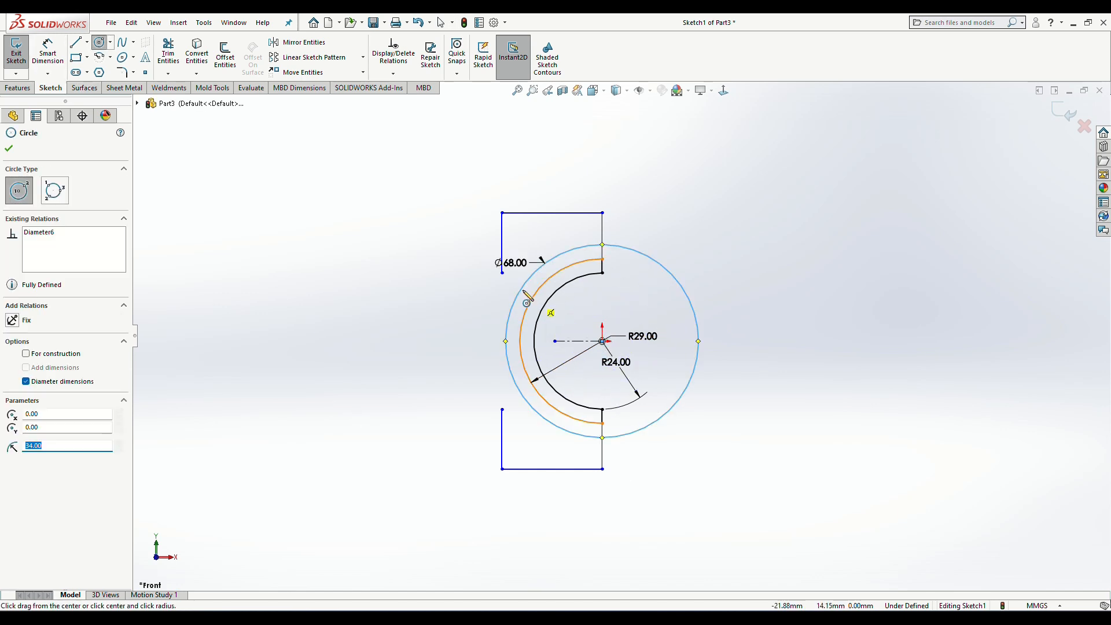
{"action": "left_click", "coordinate": [9, 149]}
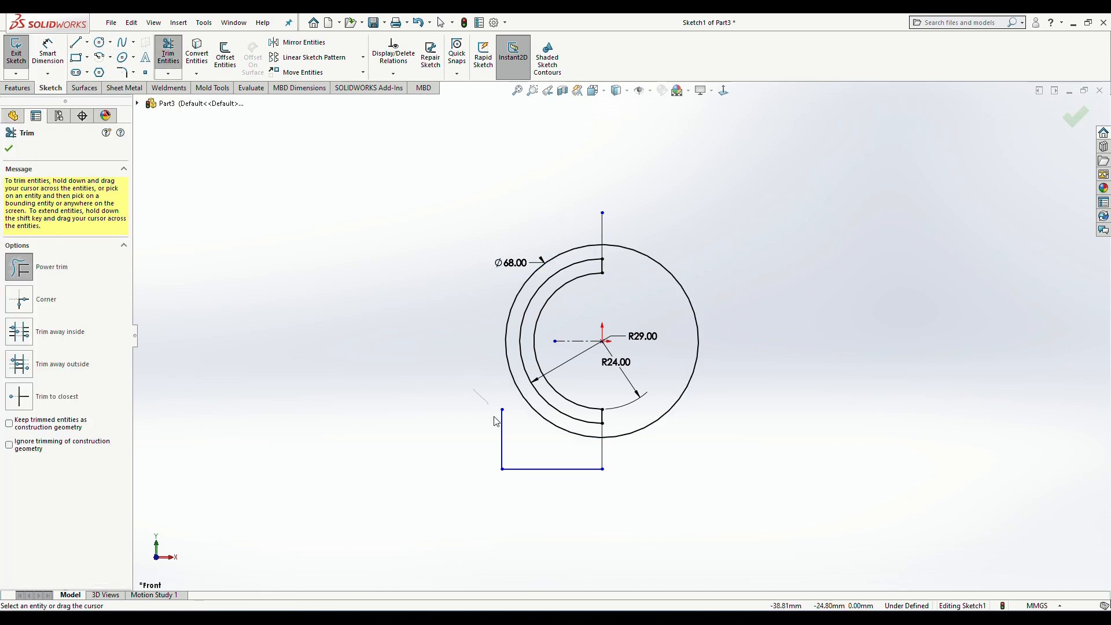
Step: Sketch a horizontal line about 27 mm long toward negative X from the upper vertical line's end, and a vertical line about 23.5 mm down to the circle
{"action": "left_click", "coordinate": [75, 41]}
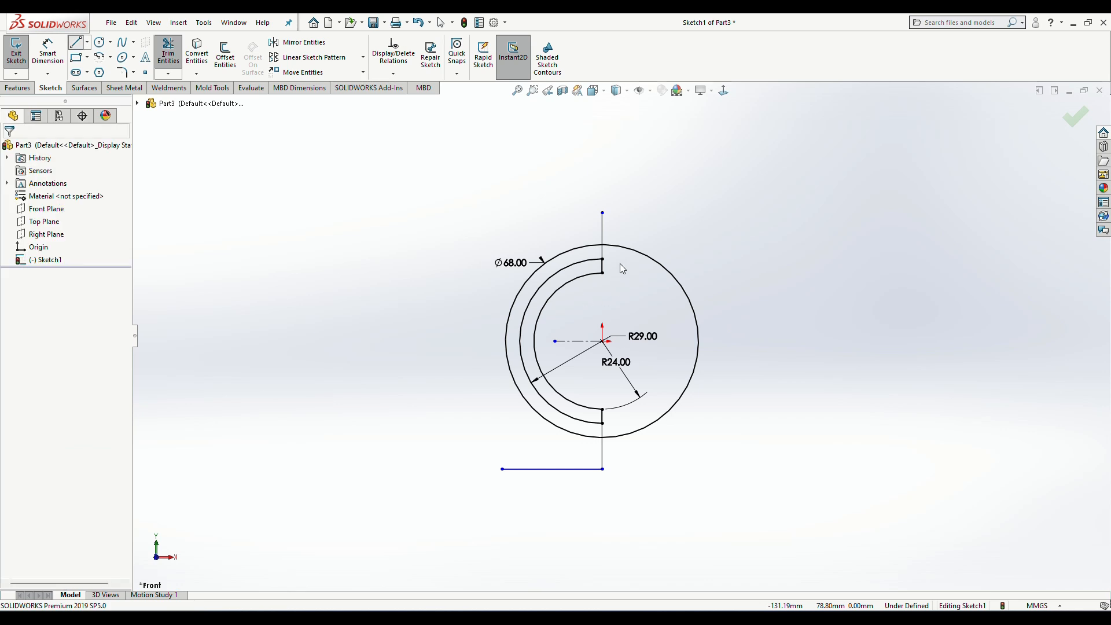
{"action": "left_click", "coordinate": [602, 213]}
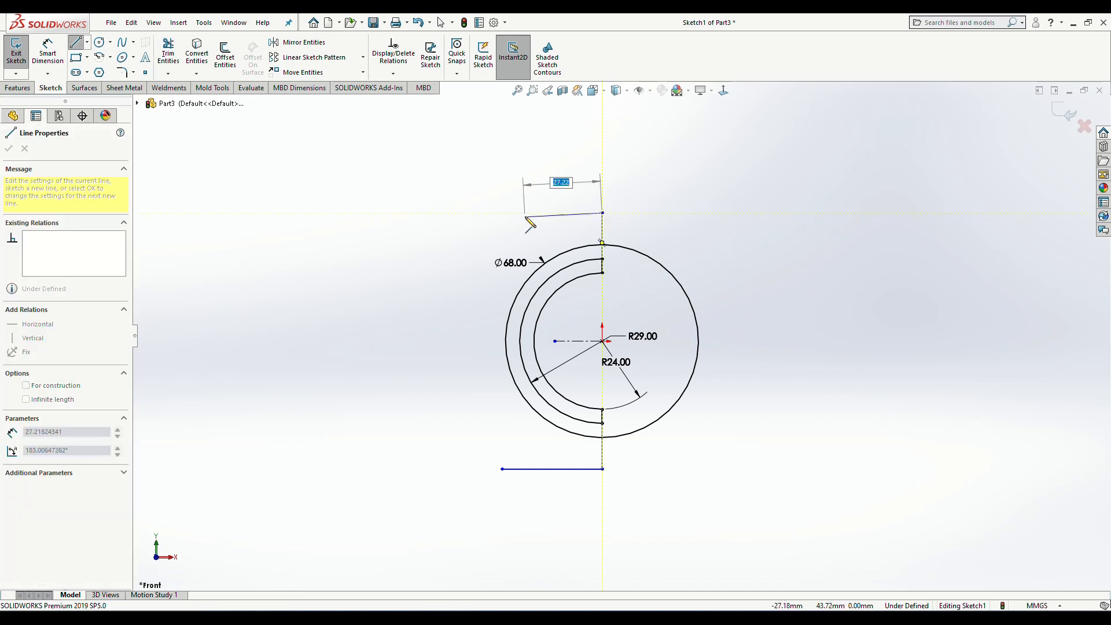
{"action": "left_click", "coordinate": [525, 213]}
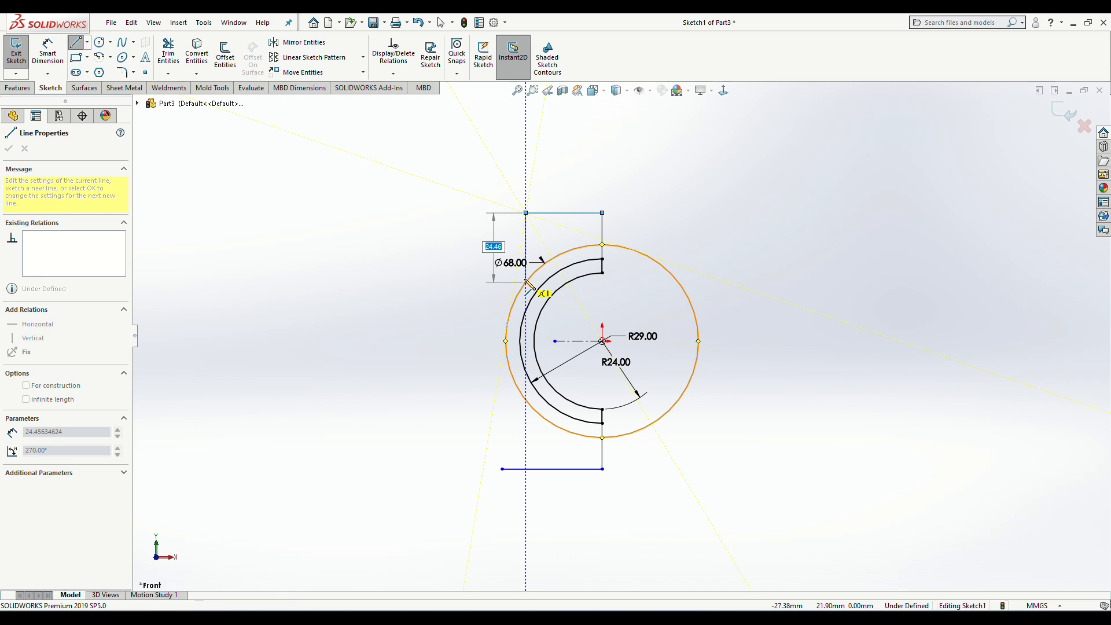
{"action": "left_click", "coordinate": [525, 280]}
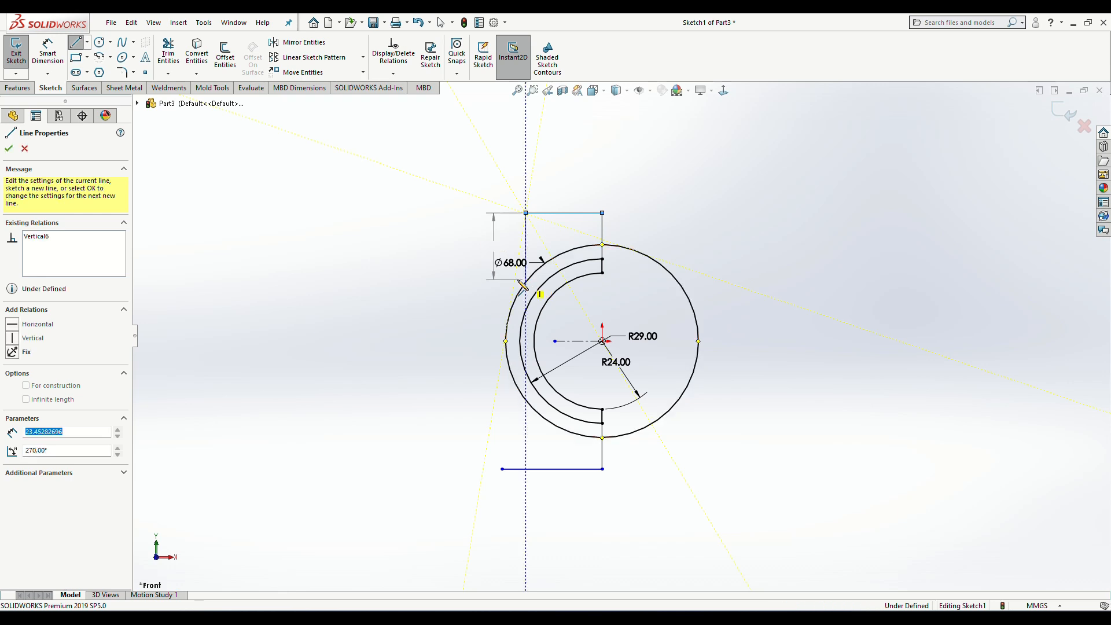
{"action": "key", "text": "Escape"}
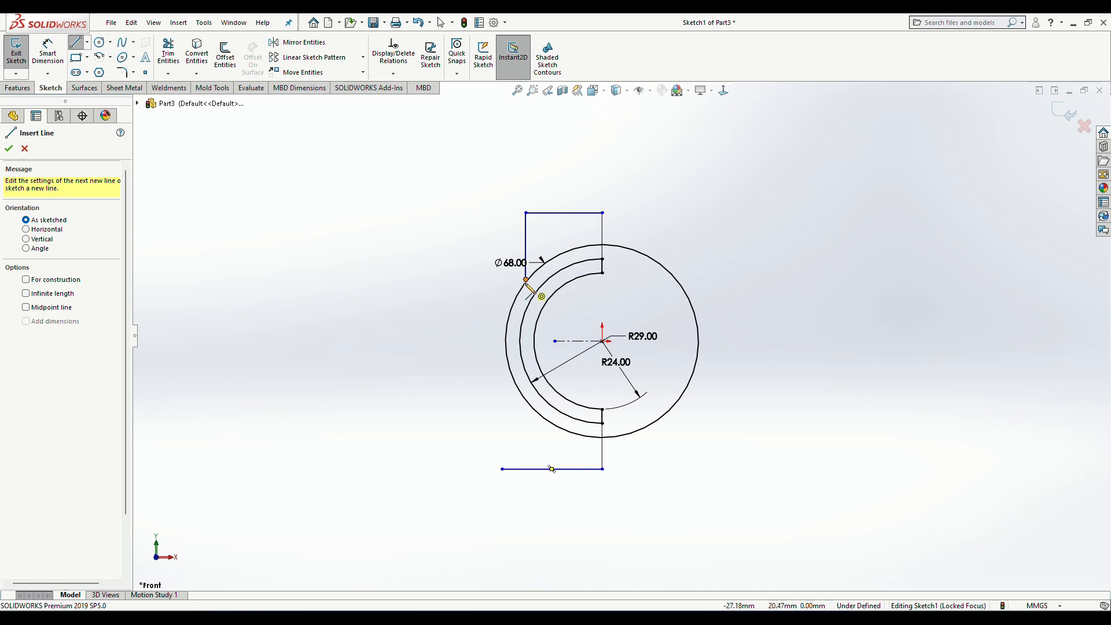
Step: Sketch a vertical line from the circle down to the lower horizontal line, aligned with the upper vertical line
{"action": "left_click", "coordinate": [526, 400]}
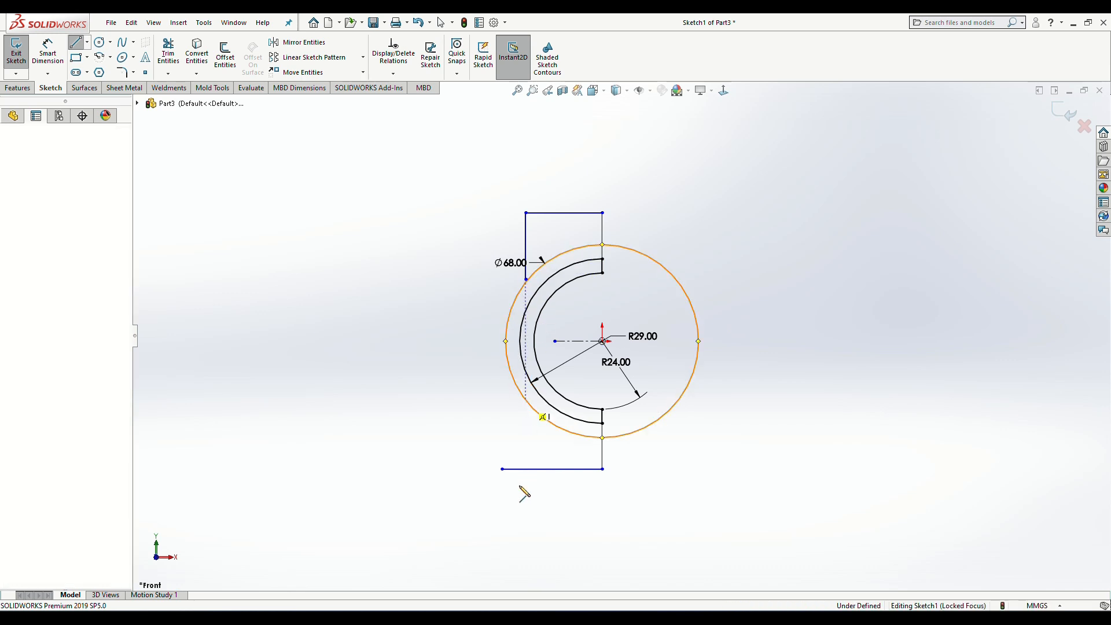
{"action": "left_click", "coordinate": [525, 470]}
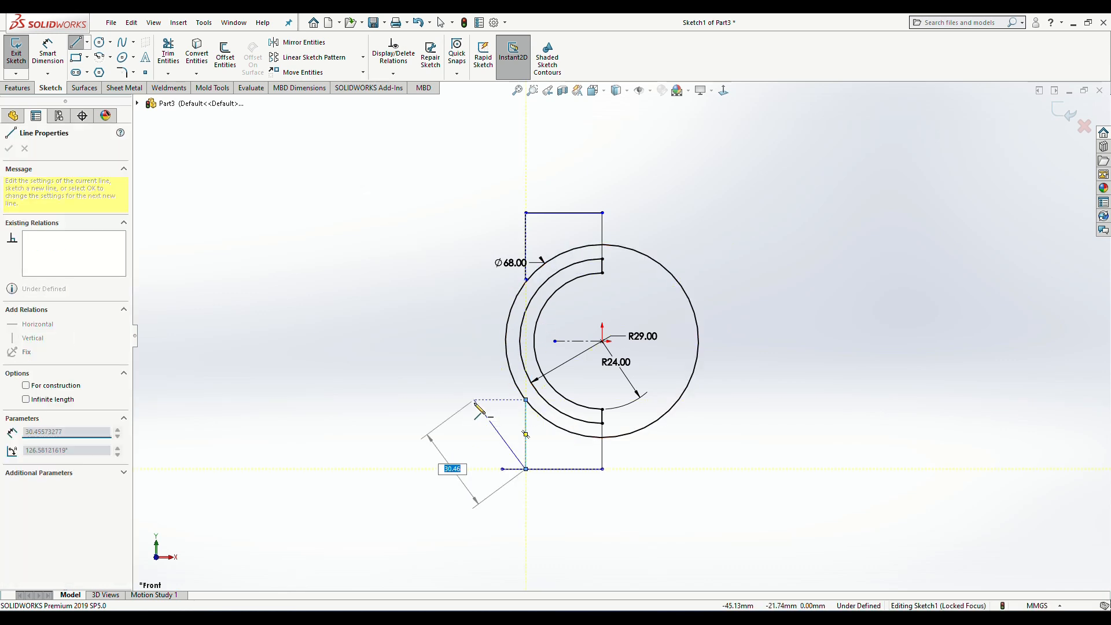
{"action": "key", "text": "Escape"}
Step: Clean up the junction between the upper outer vertical line and the 68 mm circle with Trim Entities
{"action": "scroll", "coordinate": [519, 270], "scroll_direction": "down", "scroll_amount": 8}
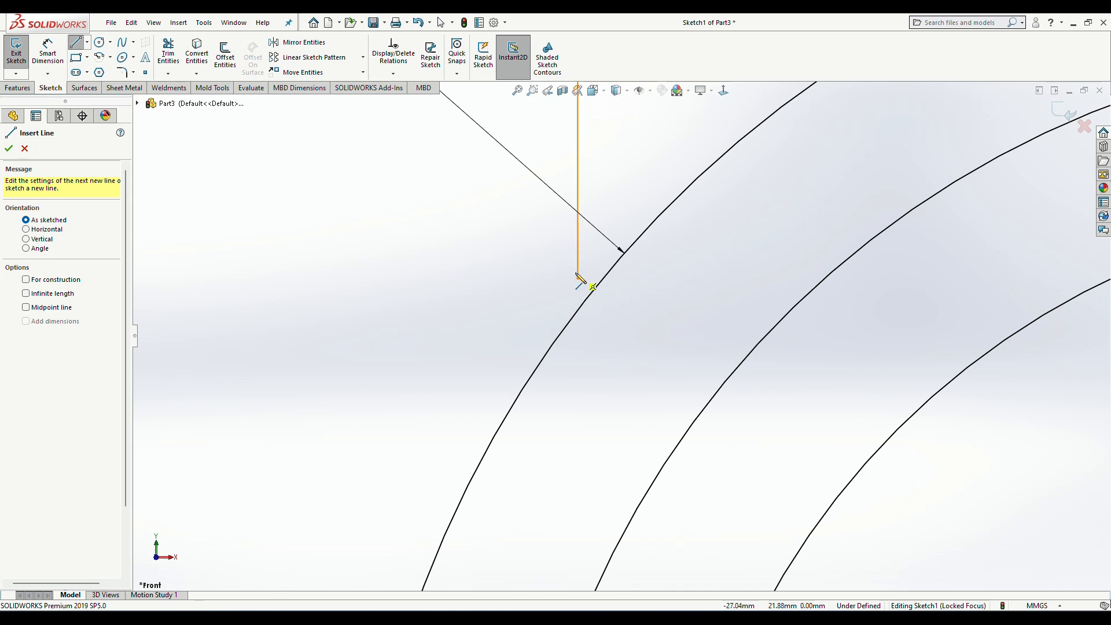
{"action": "left_click", "coordinate": [168, 74]}
{"action": "left_click", "coordinate": [185, 88]}
{"action": "left_click", "coordinate": [575, 238]}
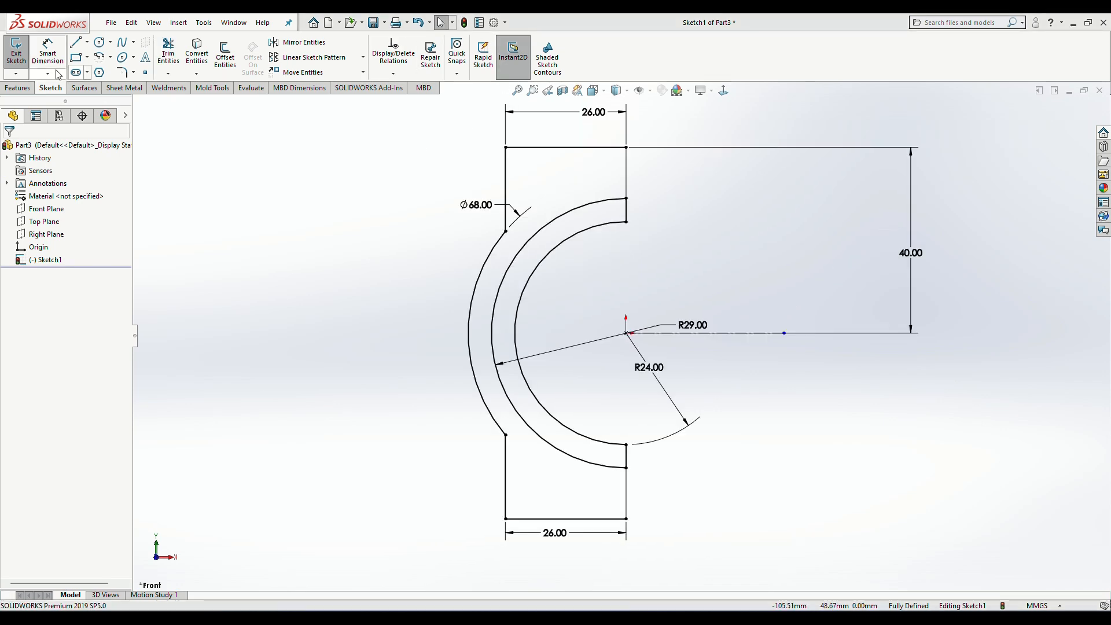
Step: Finish the sketch and set up a Boss-Extrude using the half-ring region between the R24 and R29 arcs
{"action": "left_click", "coordinate": [15, 56]}
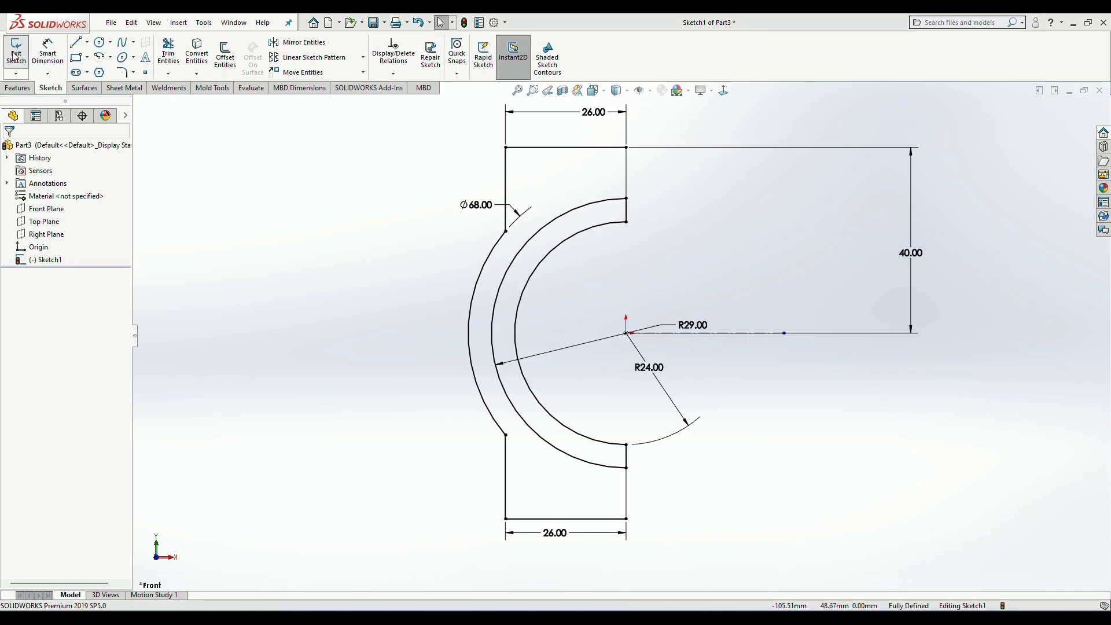
{"action": "left_click", "coordinate": [14, 57]}
{"action": "left_click", "coordinate": [24, 67]}
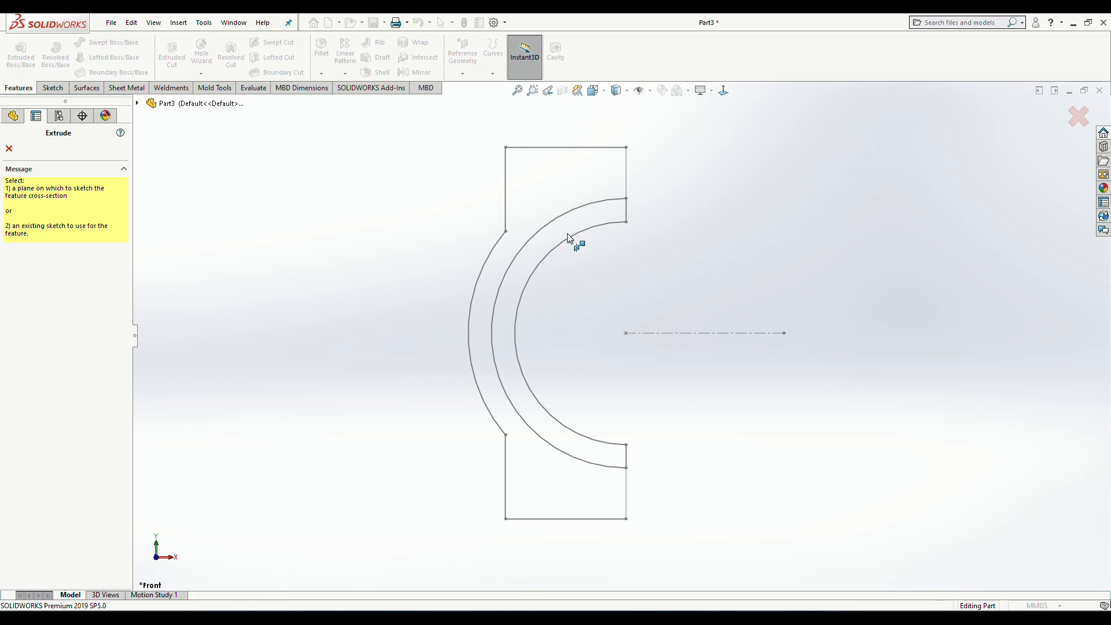
{"action": "left_click", "coordinate": [562, 214]}
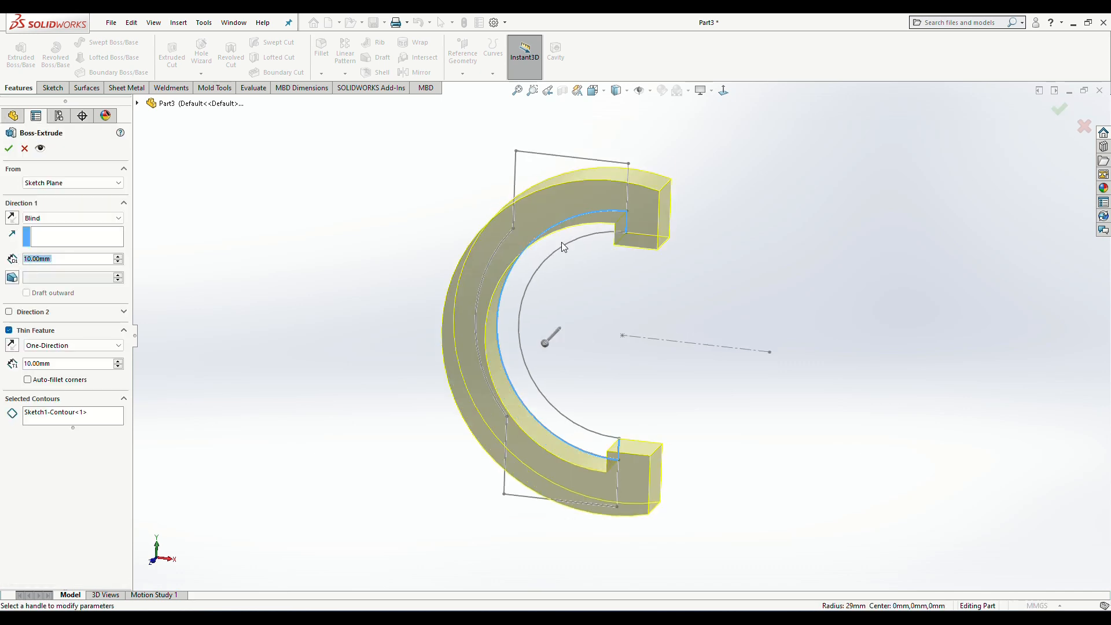
{"action": "middle_click_drag", "start_coordinate": [252, 386], "coordinate": [295, 290]}
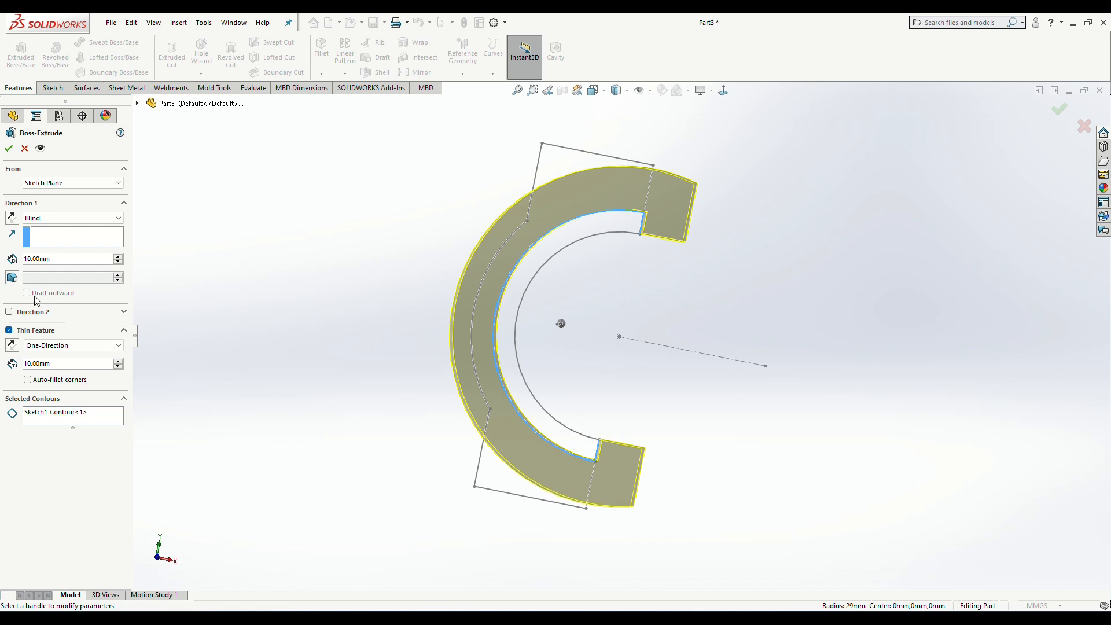
{"action": "left_click", "coordinate": [527, 318]}
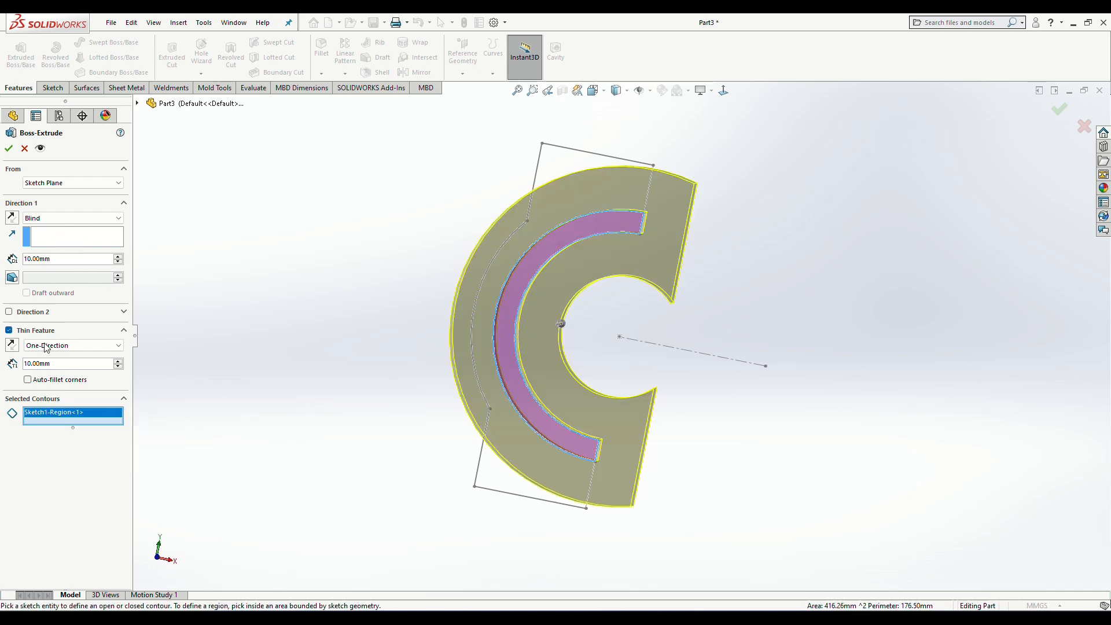
{"action": "middle_click_drag", "start_coordinate": [289, 429], "coordinate": [436, 108]}
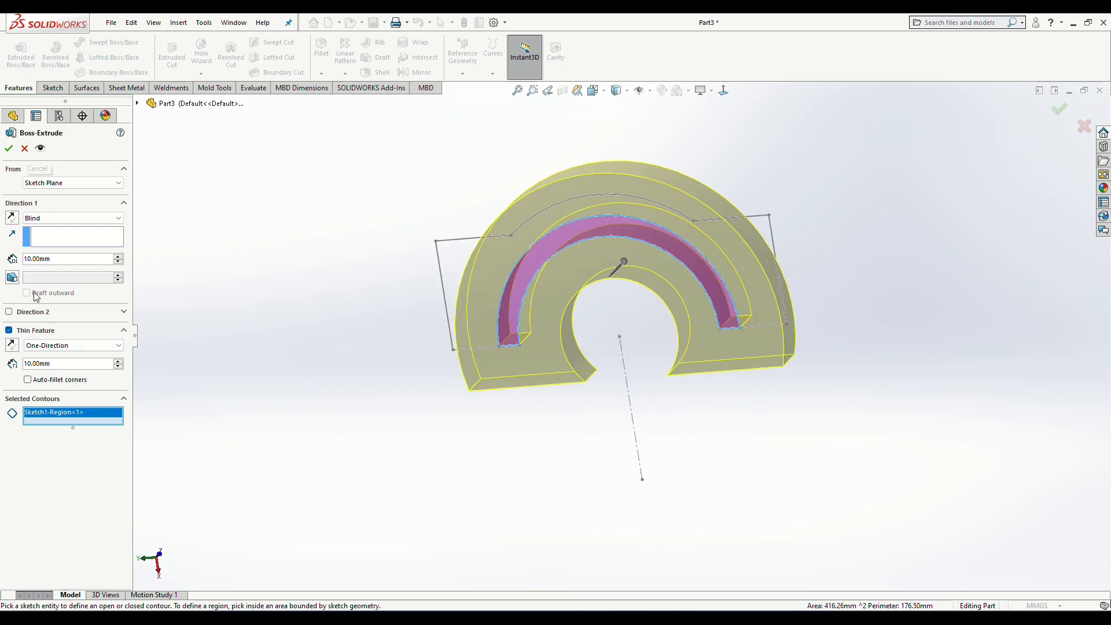
Step: Turn off the thin feature and extrude the half-ring region 25 mm with the Mid Plane end condition
{"action": "left_click", "coordinate": [9, 331]}
{"action": "middle_click_drag", "start_coordinate": [401, 193], "coordinate": [202, 278]}
{"action": "left_click", "coordinate": [73, 218]}
{"action": "left_click", "coordinate": [56, 268]}
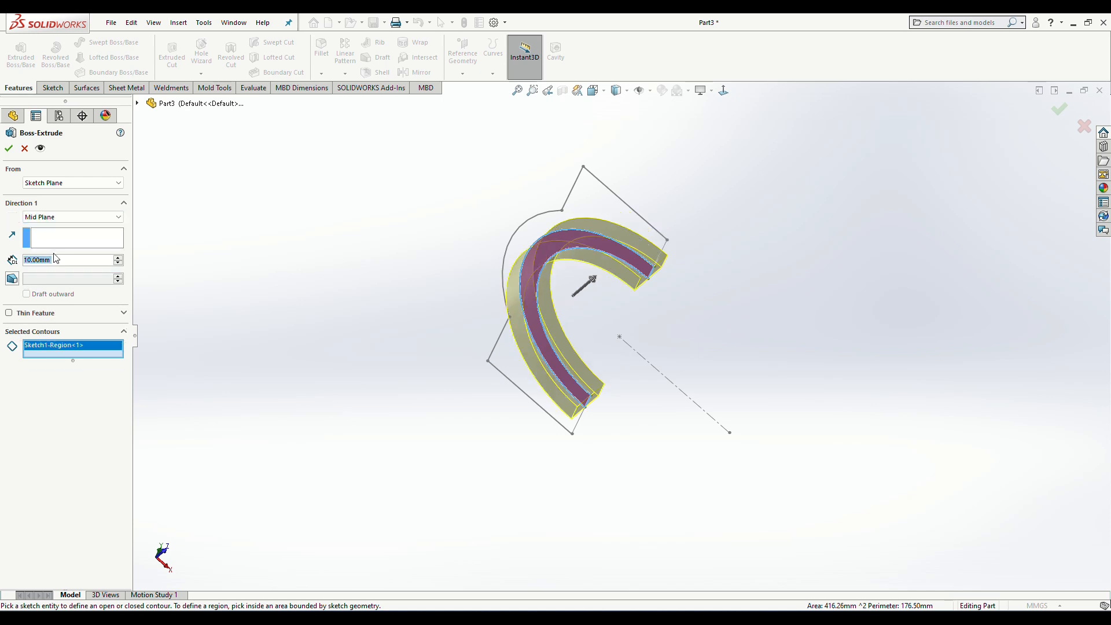
{"action": "type", "text": "25"}
{"action": "key", "text": "Return"}
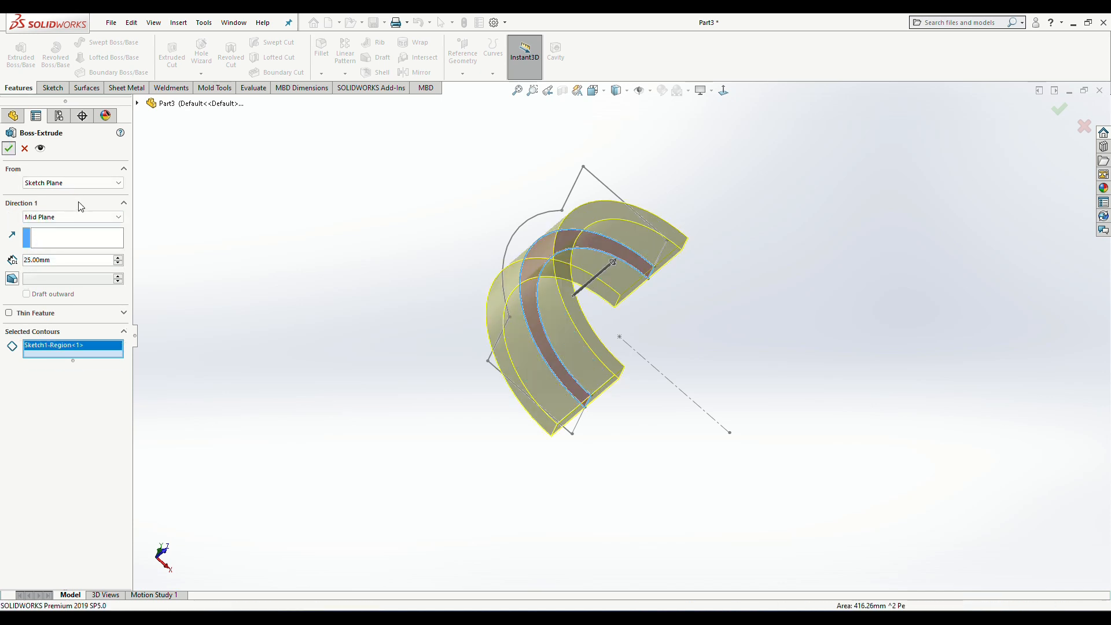
{"action": "left_click", "coordinate": [9, 150]}
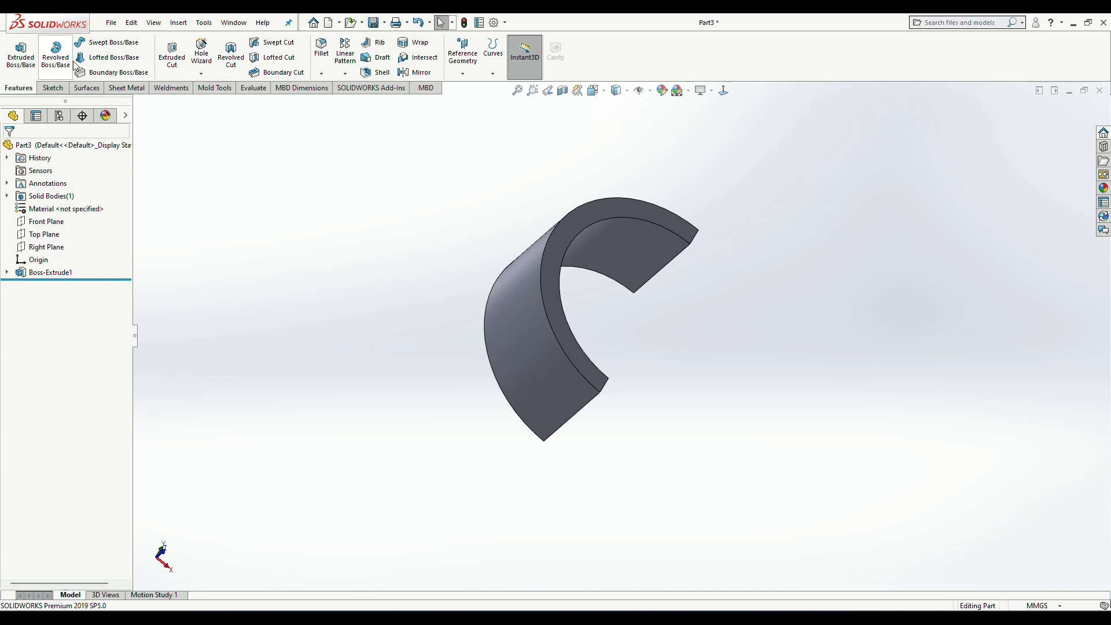
Step: Reuse the same sketch to extrude its outer region with the two lugs 15 mm Mid Plane, merged with the half ring
{"action": "left_click", "coordinate": [21, 53]}
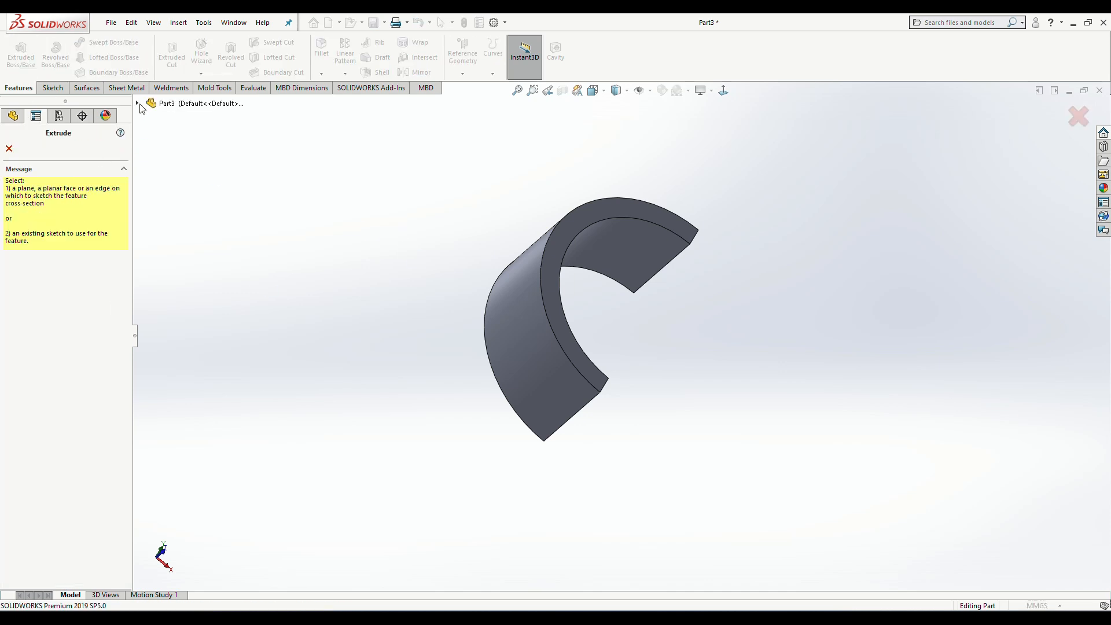
{"action": "left_click", "coordinate": [139, 104]}
{"action": "left_click", "coordinate": [151, 231]}
{"action": "left_click", "coordinate": [196, 244]}
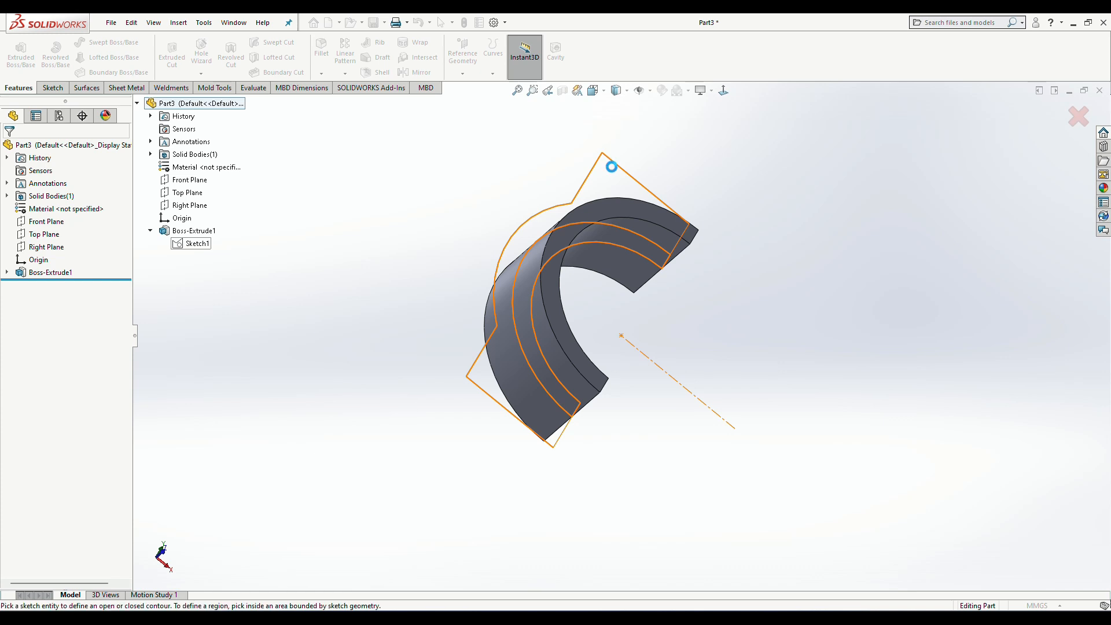
{"action": "left_click", "coordinate": [605, 183]}
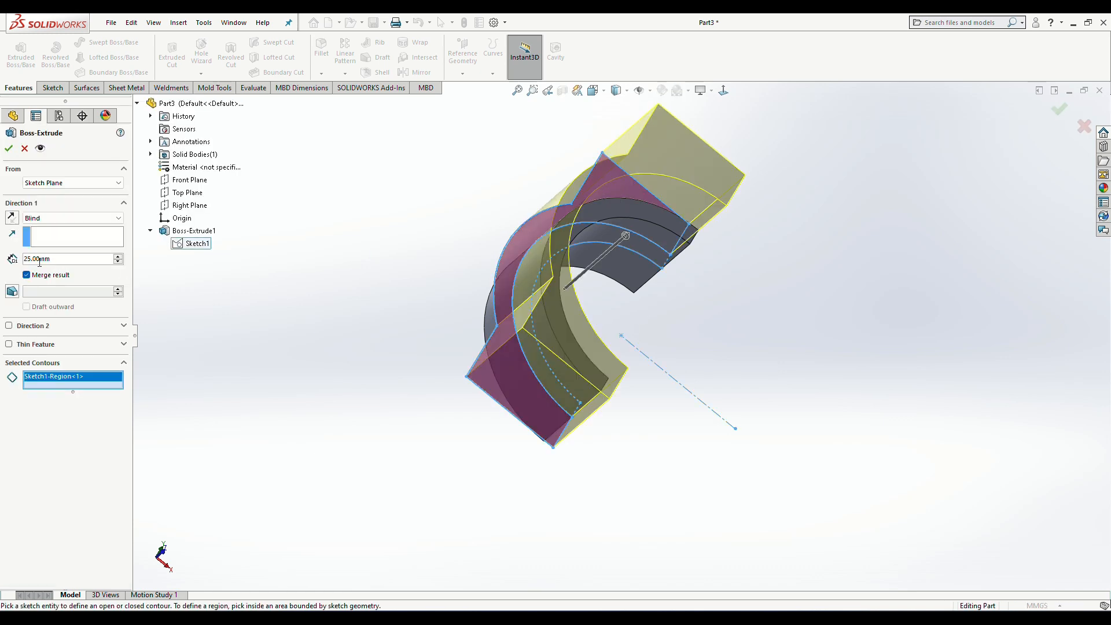
{"action": "left_click", "coordinate": [61, 218]}
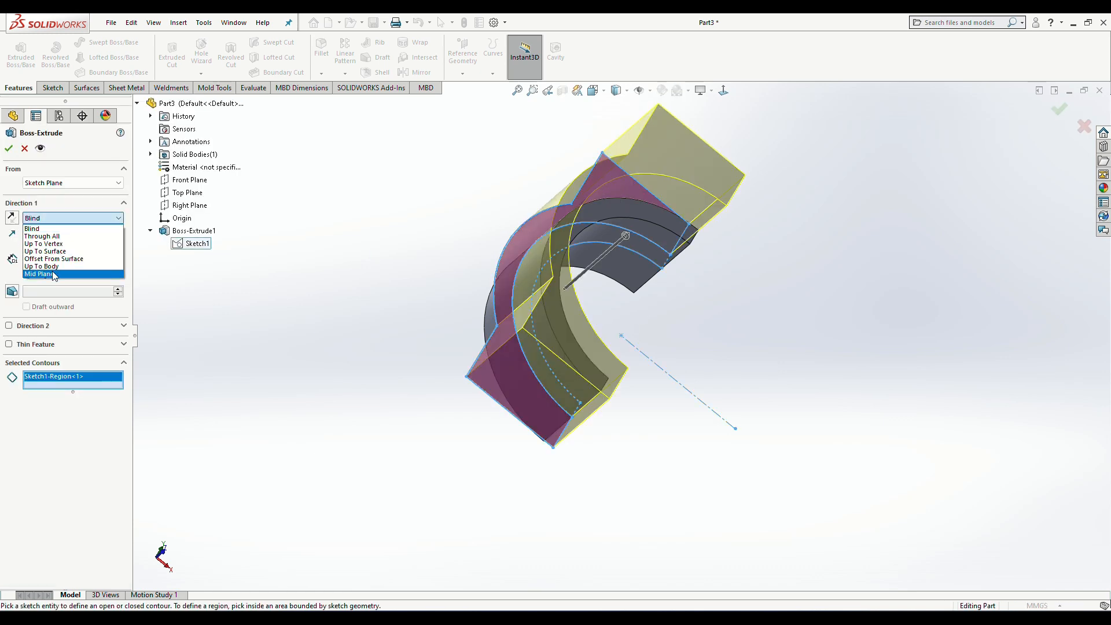
{"action": "left_click", "coordinate": [52, 271]}
{"action": "type", "text": "15"}
{"action": "key", "text": "Return"}
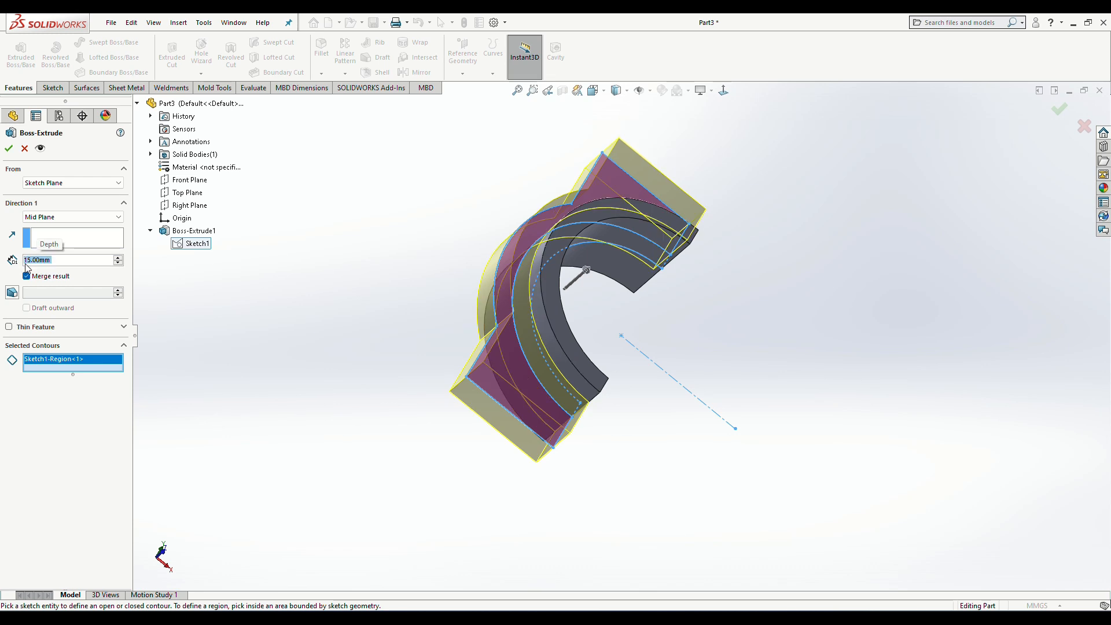
{"action": "left_click", "coordinate": [8, 150]}
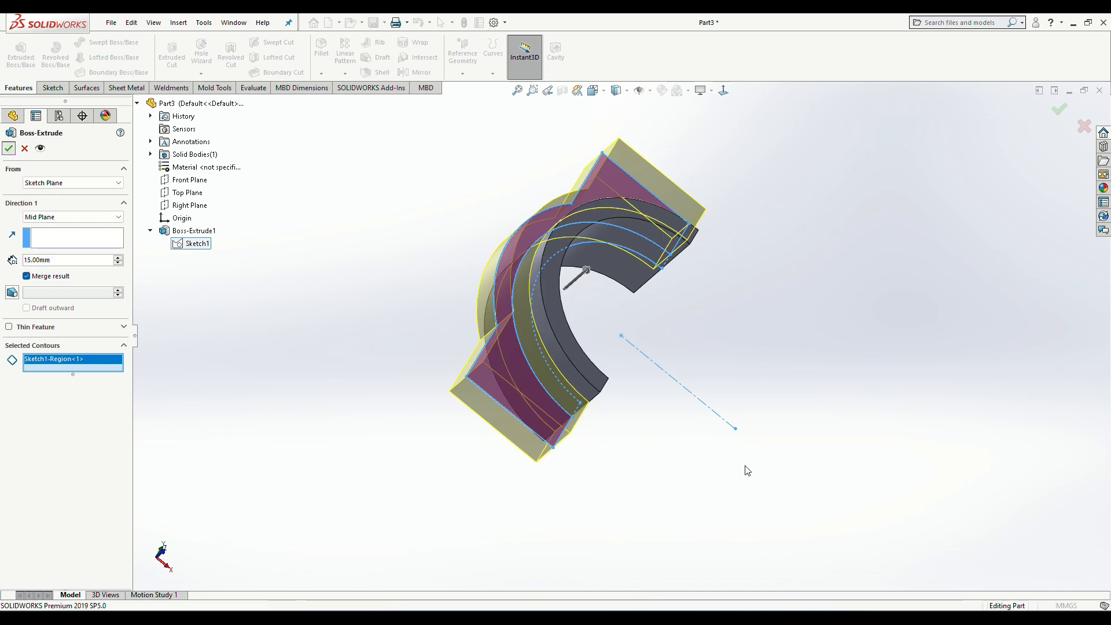
{"action": "left_click", "coordinate": [798, 431]}
{"action": "middle_click_drag", "start_coordinate": [769, 418], "coordinate": [666, 336]}
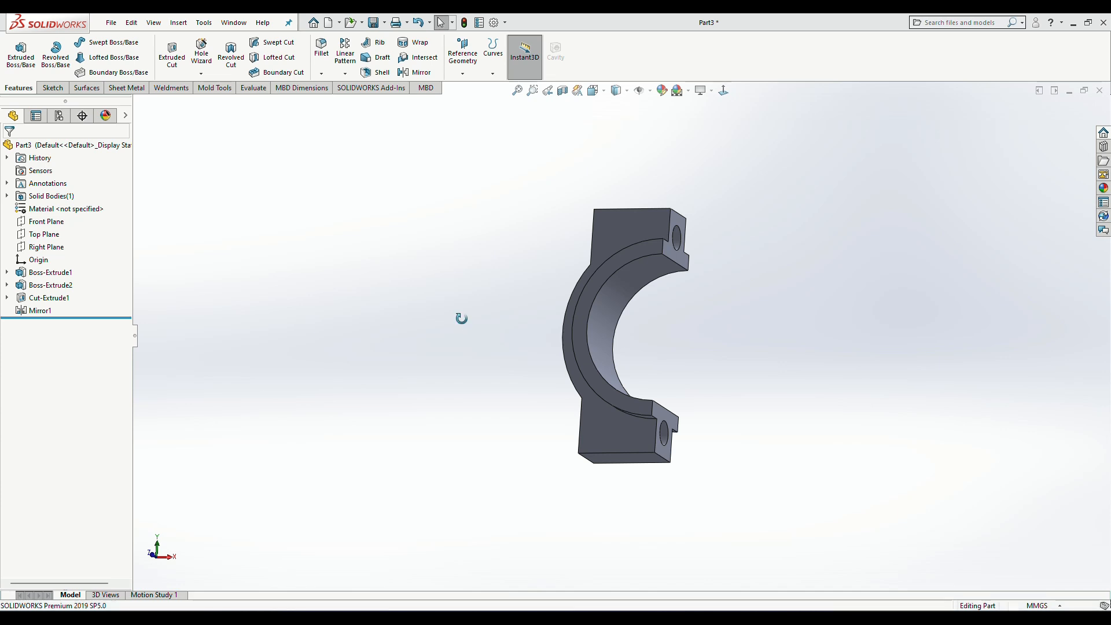
Step: Make a new assembly from part 23 and place the cap in it
{"action": "middle_click_drag", "start_coordinate": [463, 322], "coordinate": [576, 486]}
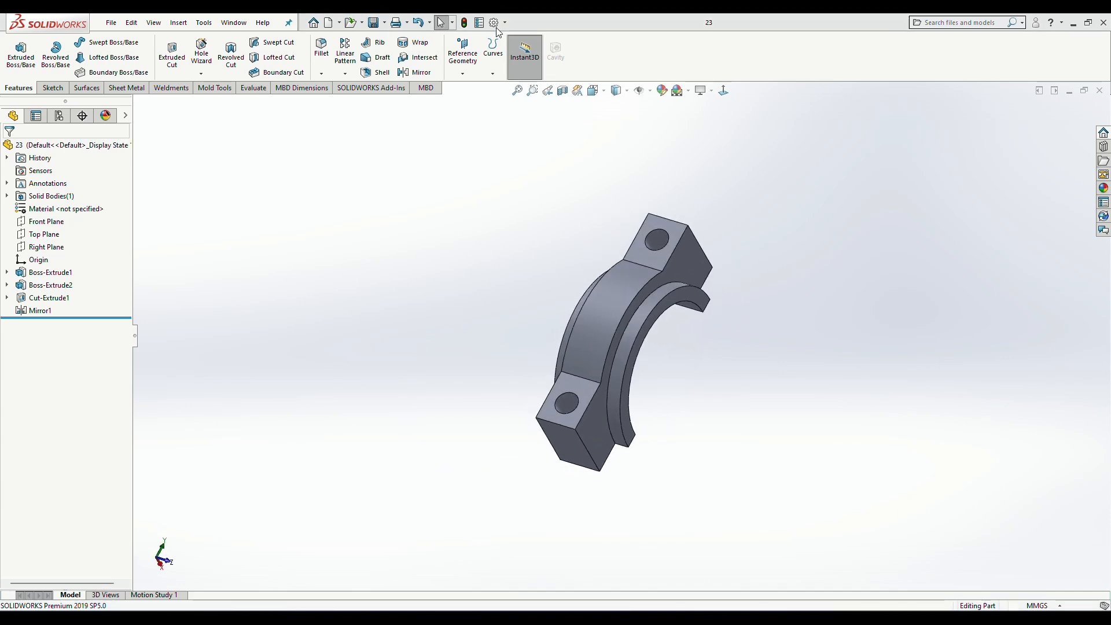
{"action": "left_click", "coordinate": [340, 23]}
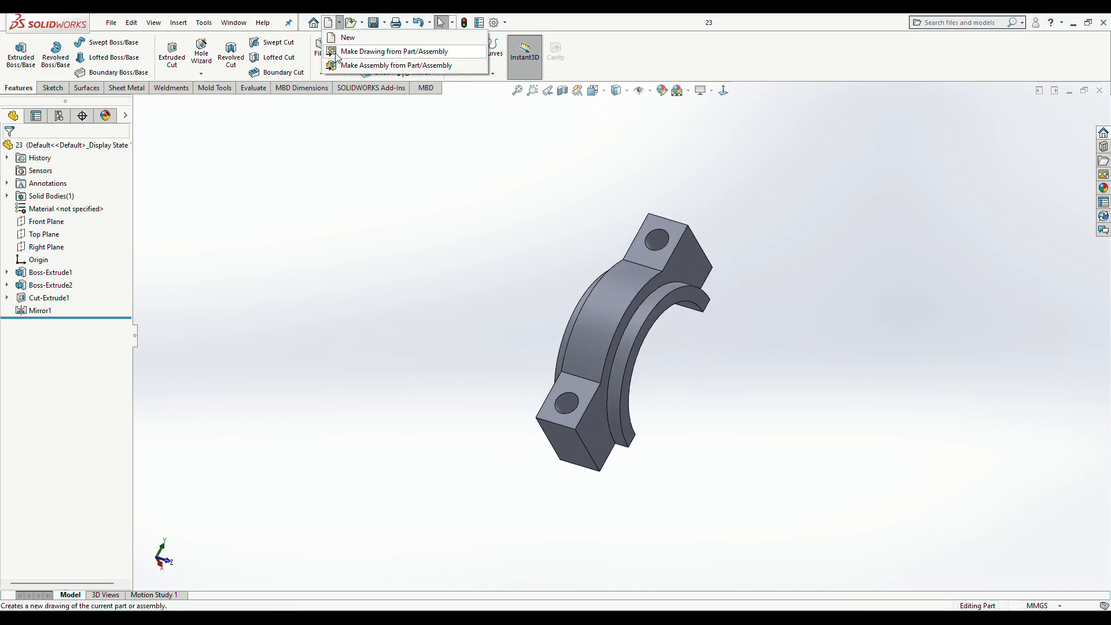
{"action": "left_click", "coordinate": [333, 63]}
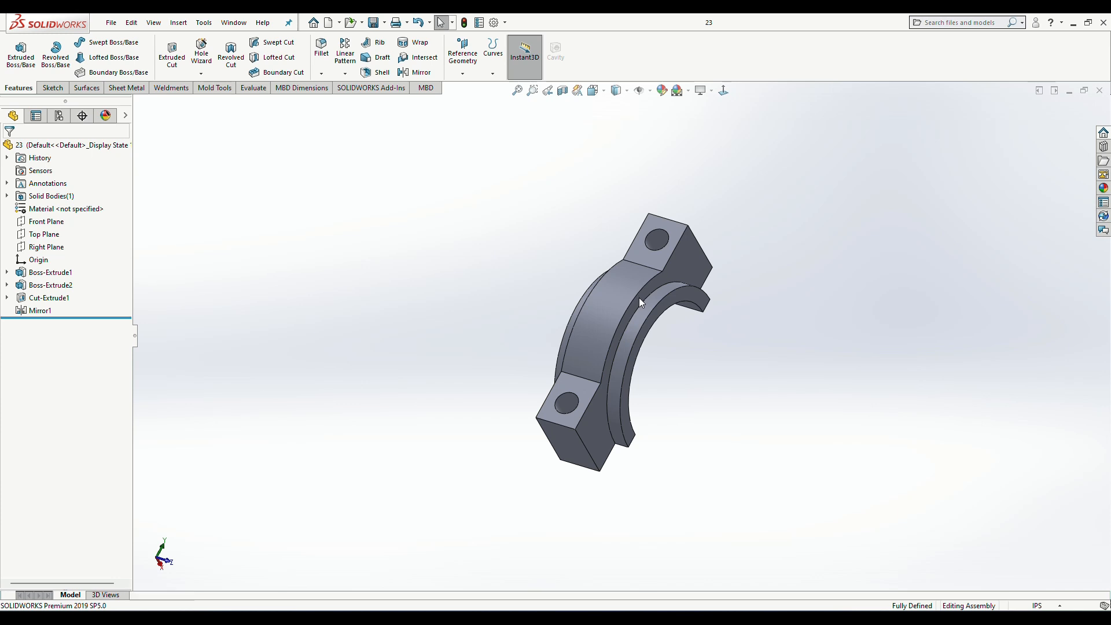
{"action": "left_click", "coordinate": [502, 261]}
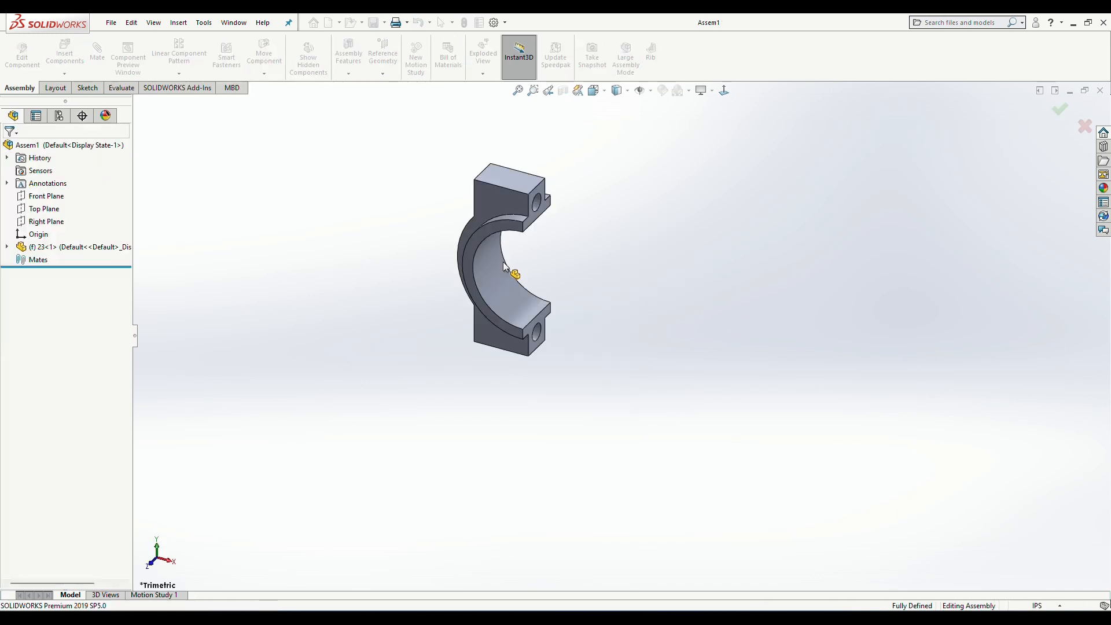
Step: Float the cap component and mate its origin coincident with the assembly origin
{"action": "right_click", "coordinate": [609, 338]}
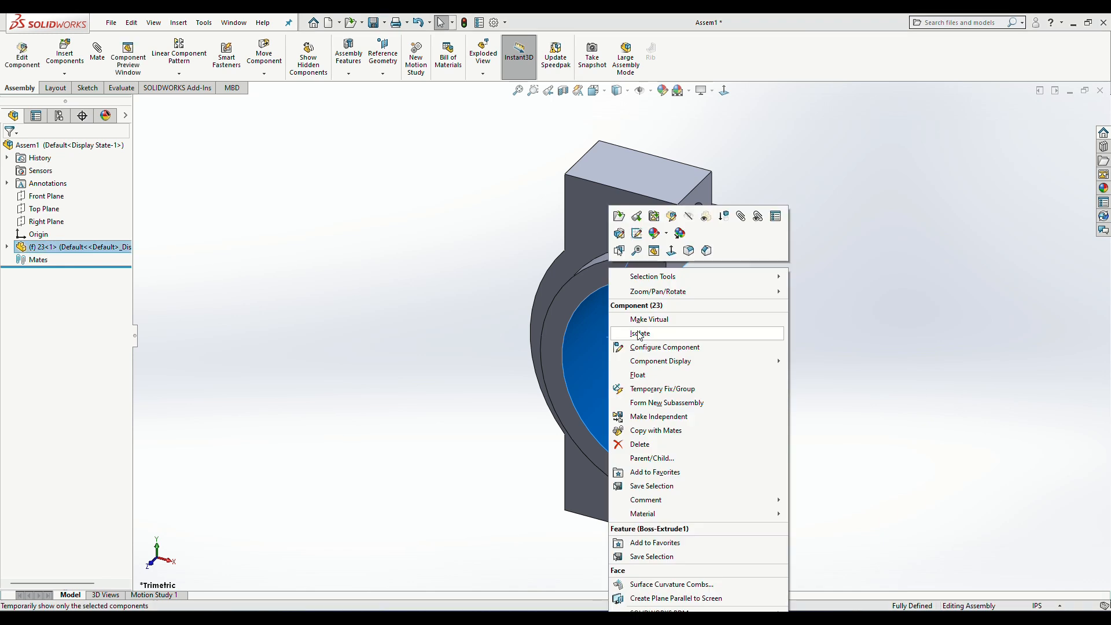
{"action": "left_click", "coordinate": [639, 375]}
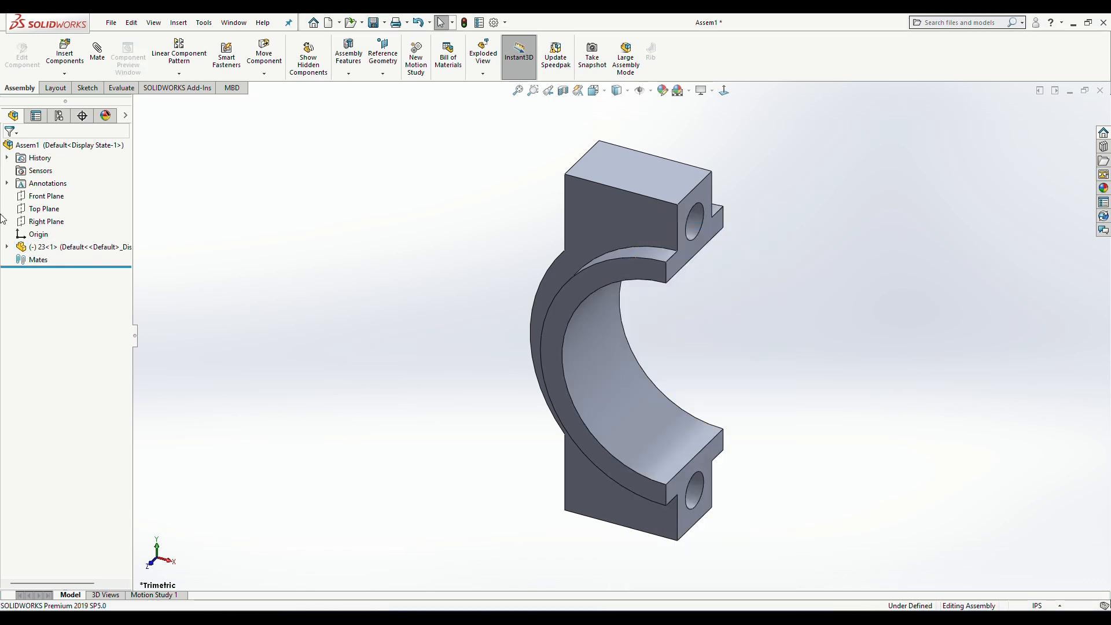
{"action": "left_click", "coordinate": [7, 247]}
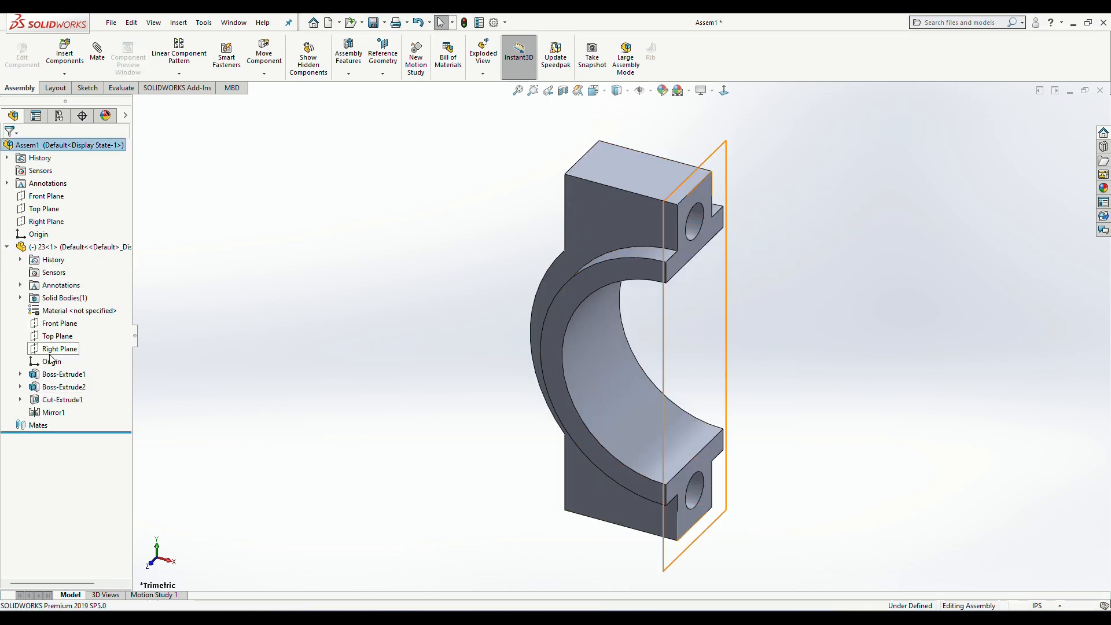
{"action": "left_click", "coordinate": [55, 365]}
{"action": "left_click", "coordinate": [32, 235], "text": "ctrl"}
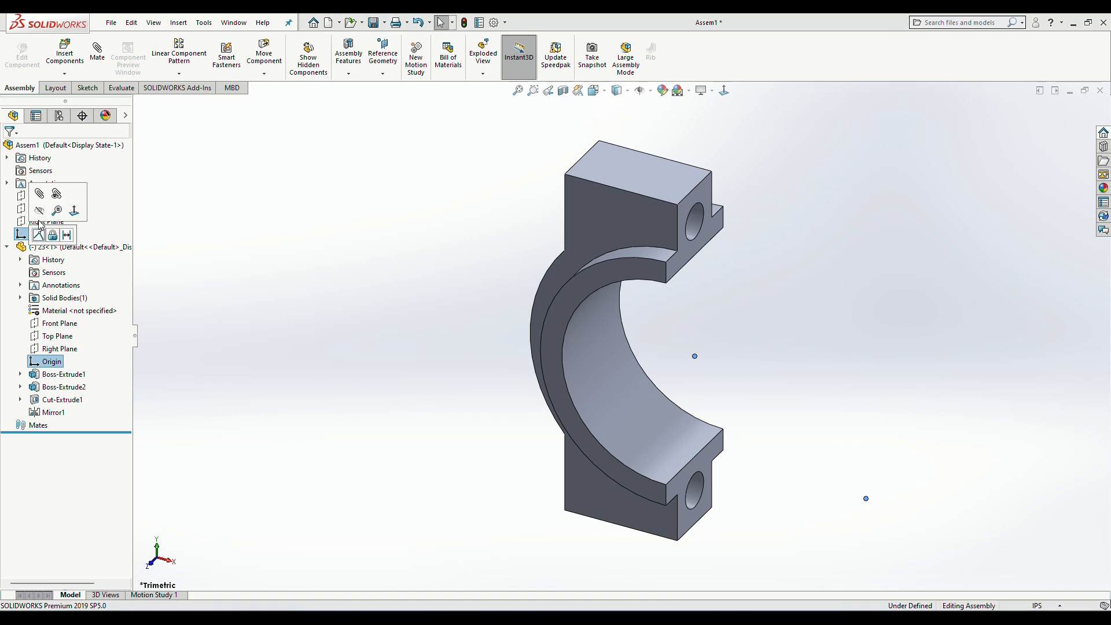
{"action": "left_click", "coordinate": [39, 236]}
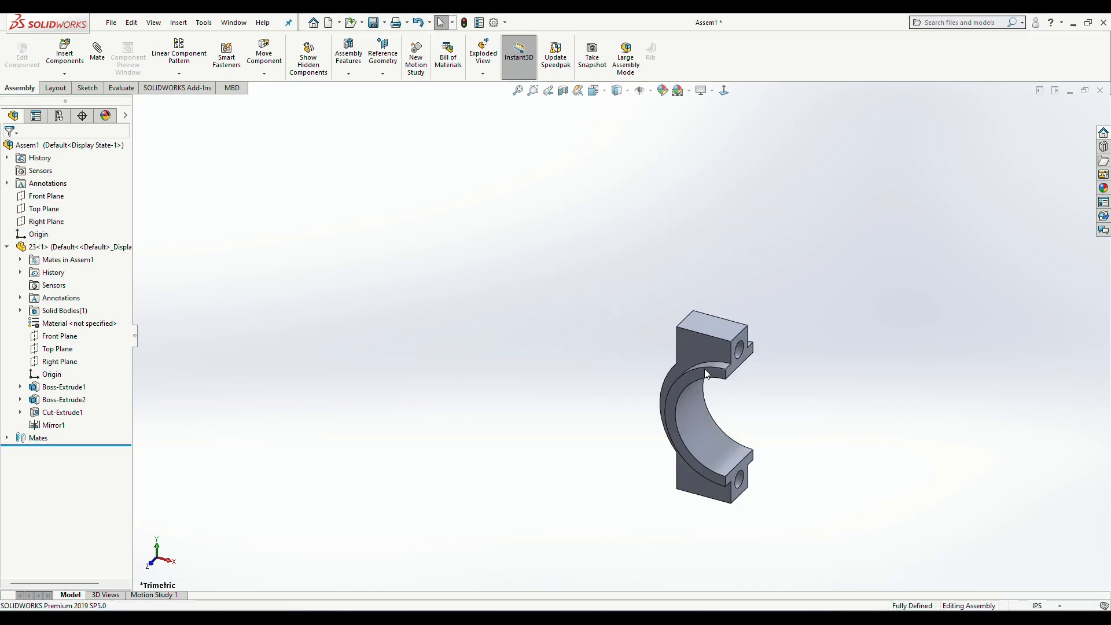
Step: Insert the connecting rod part 1 from the Desktop folder and place it beside the cap, with its open half facing the cap
{"action": "left_click", "coordinate": [64, 52]}
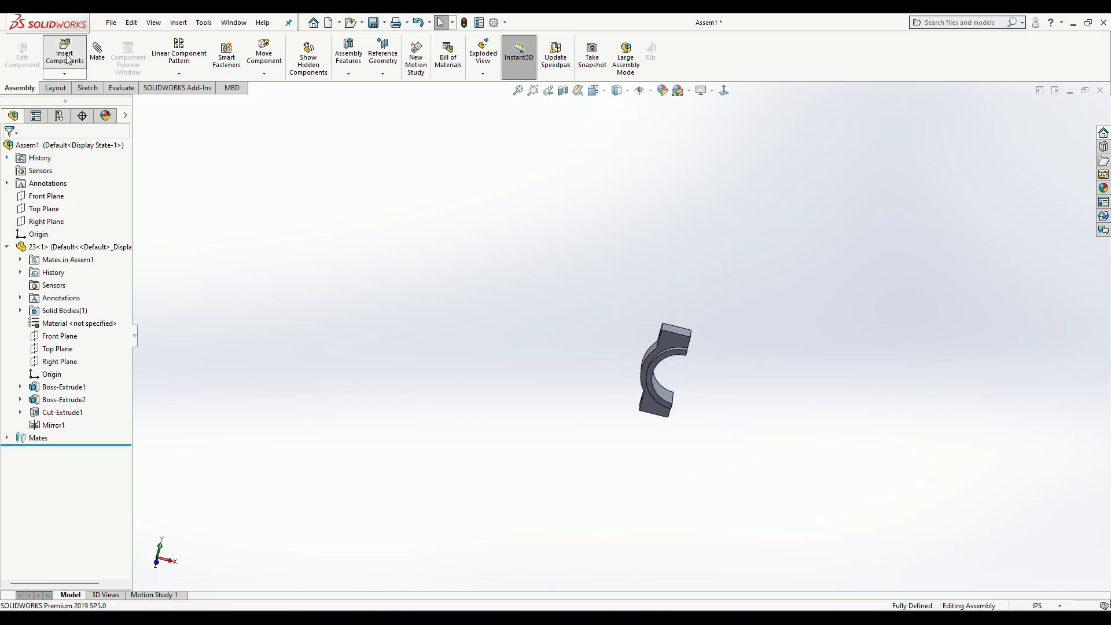
{"action": "left_click", "coordinate": [43, 346]}
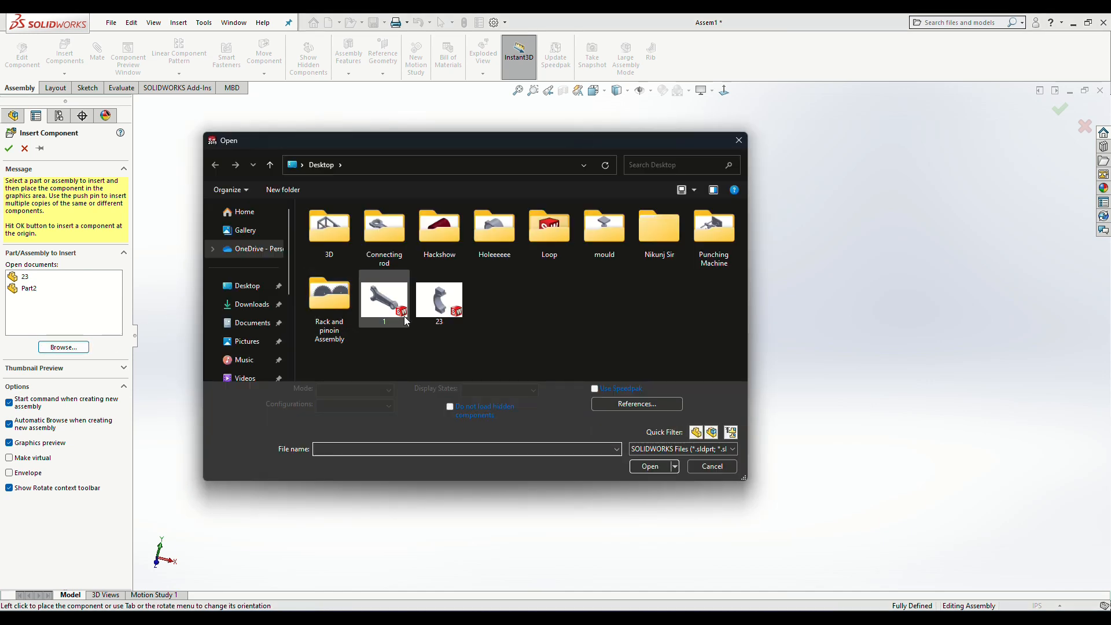
{"action": "left_click", "coordinate": [439, 300]}
{"action": "left_click", "coordinate": [647, 462]}
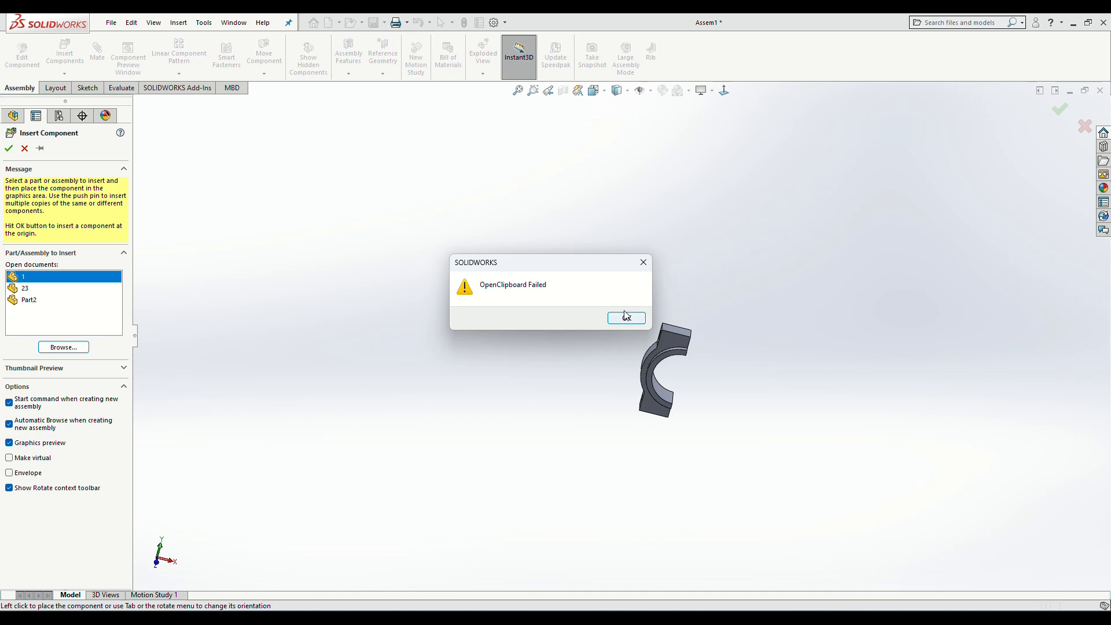
{"action": "left_click", "coordinate": [627, 319]}
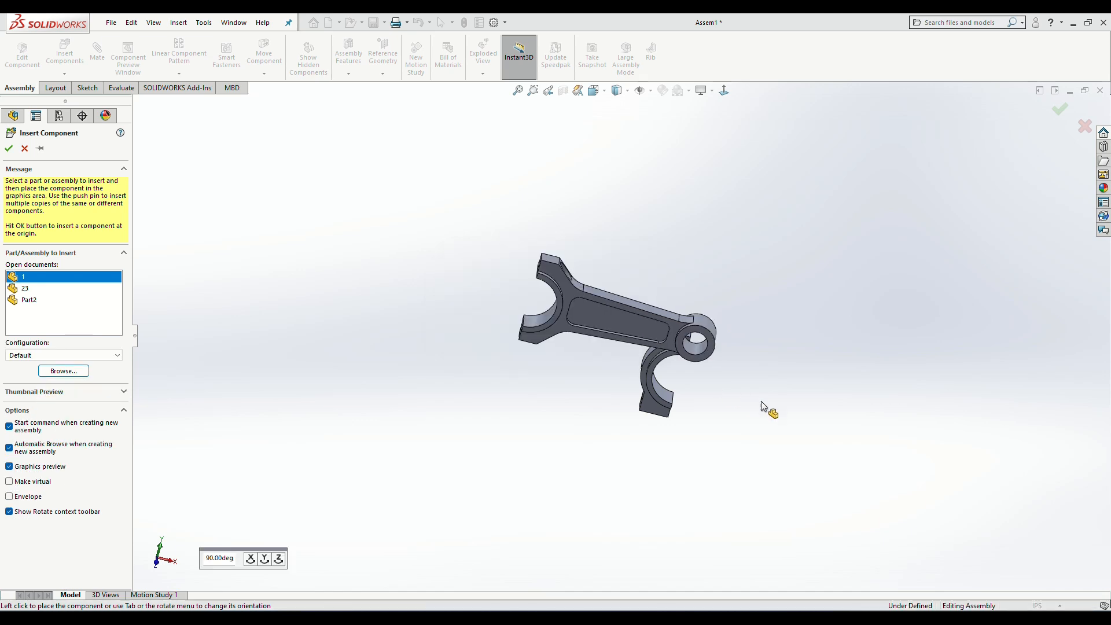
{"action": "left_click", "coordinate": [788, 401]}
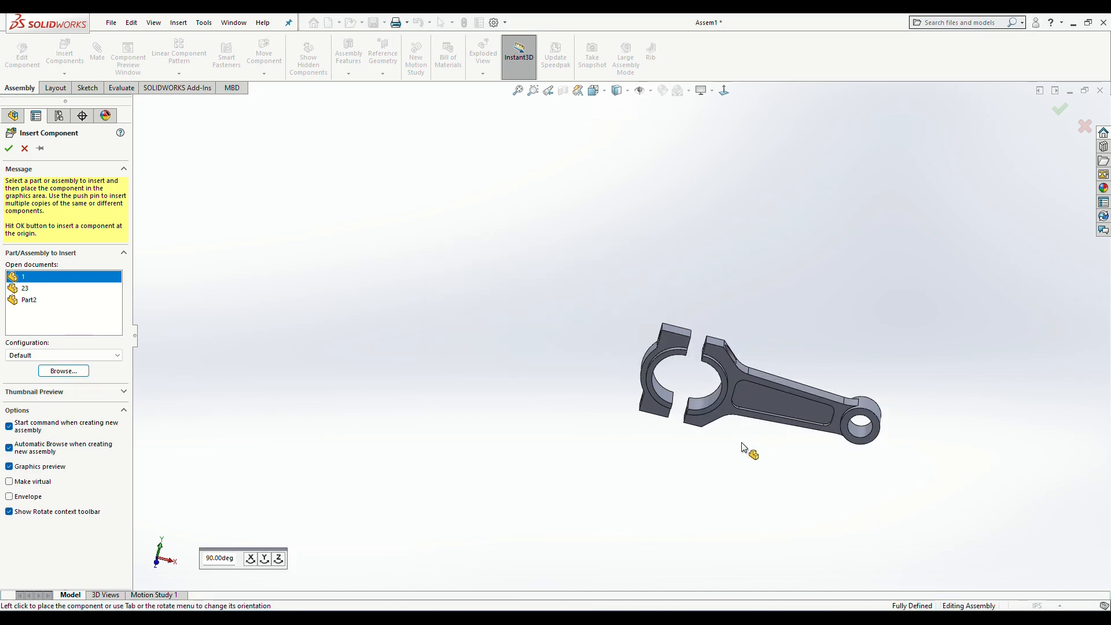
Step: Add a concentric mate between the cap's inner cylindrical face and the rod's big-end inner cylindrical face
{"action": "middle_click_drag", "start_coordinate": [698, 453], "coordinate": [671, 458]}
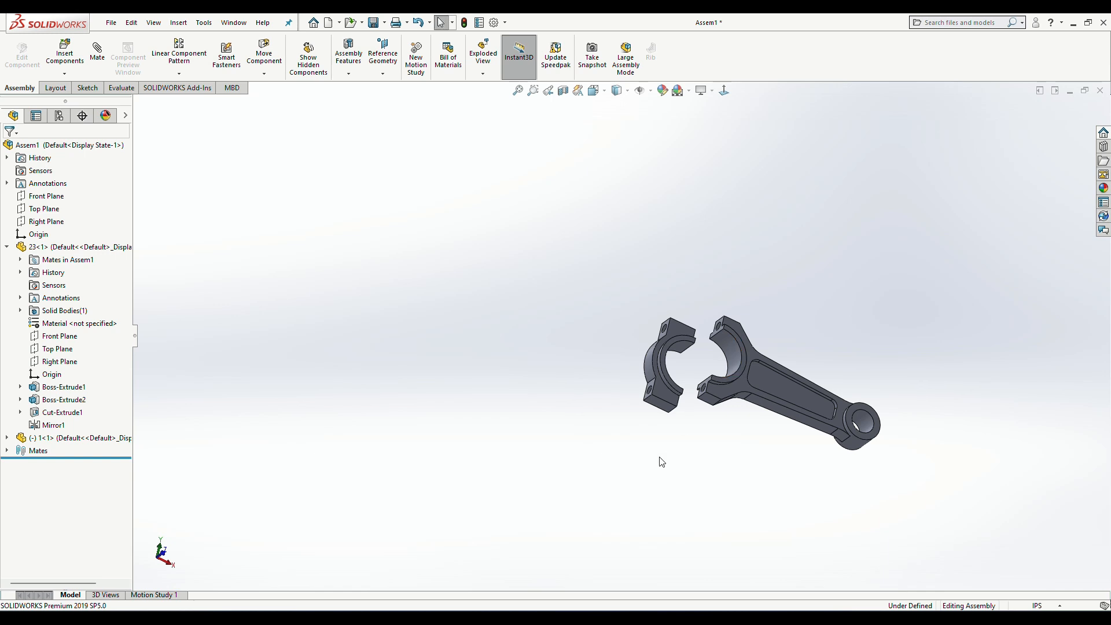
{"action": "left_click", "coordinate": [93, 51]}
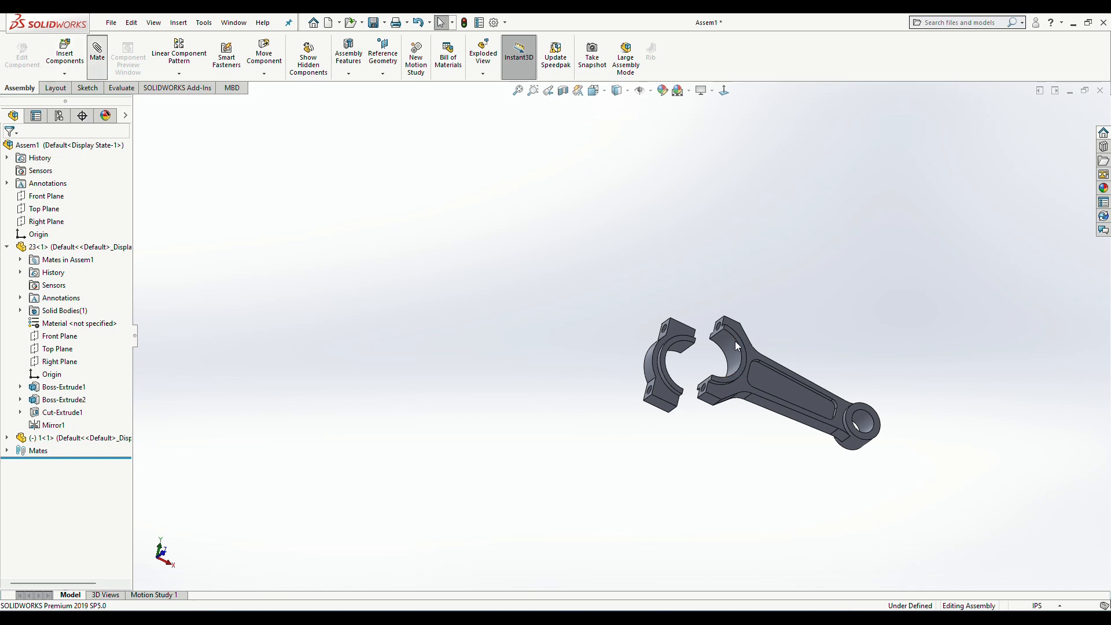
{"action": "mouse_move", "coordinate": [726, 352]}
{"action": "middle_mouse_down"}
{"action": "mouse_move", "coordinate": [719, 364]}
{"action": "mouse_move", "coordinate": [671, 355]}
{"action": "mouse_move", "coordinate": [718, 365]}
{"action": "middle_mouse_up"}
{"action": "left_click", "coordinate": [667, 358]}
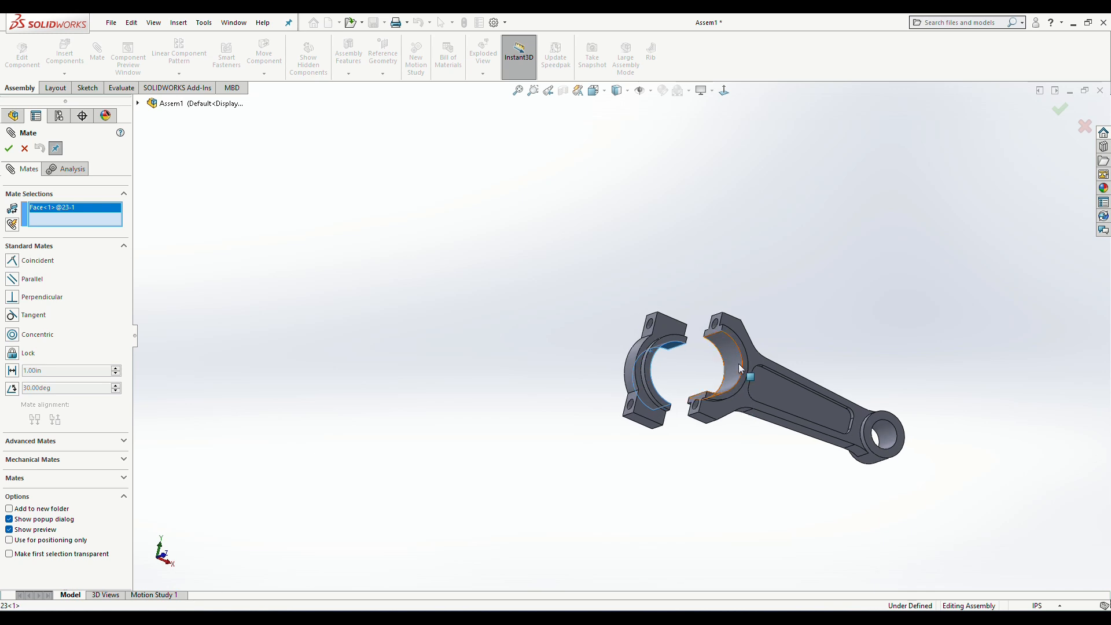
{"action": "left_click", "coordinate": [734, 355]}
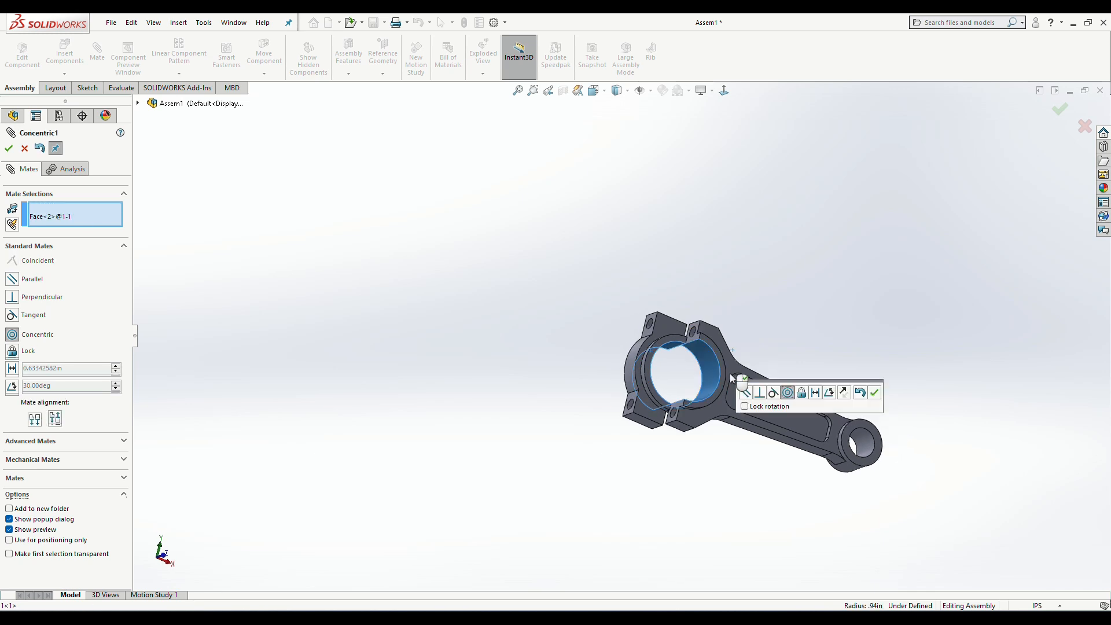
{"action": "left_click", "coordinate": [874, 394]}
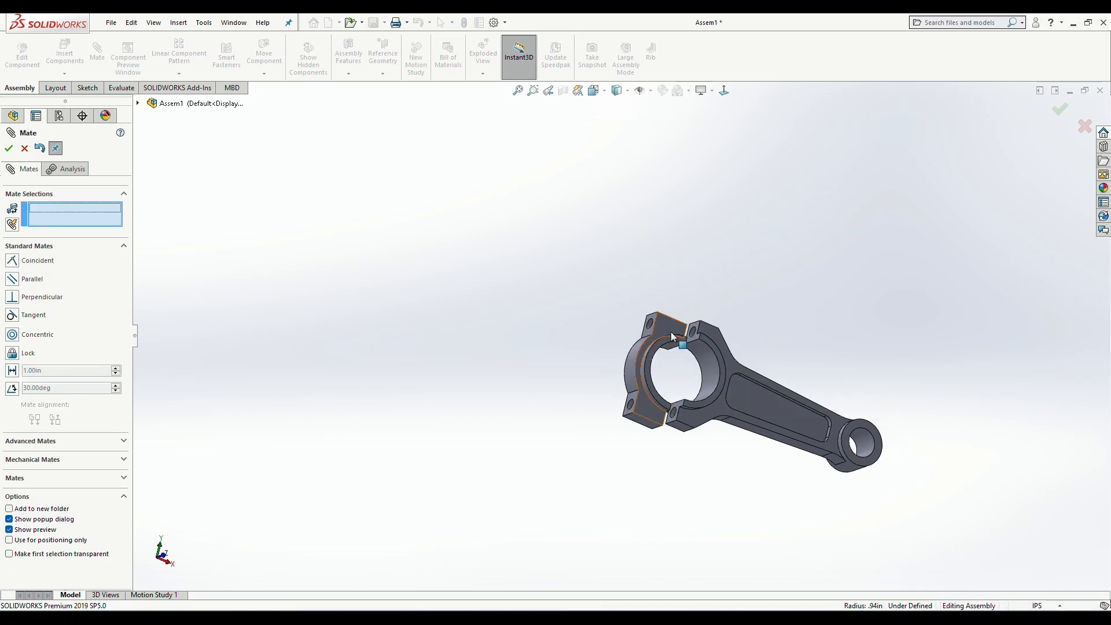
Step: Add a coincident mate between the flat front faces of the cap and the connecting rod
{"action": "left_click", "coordinate": [695, 333]}
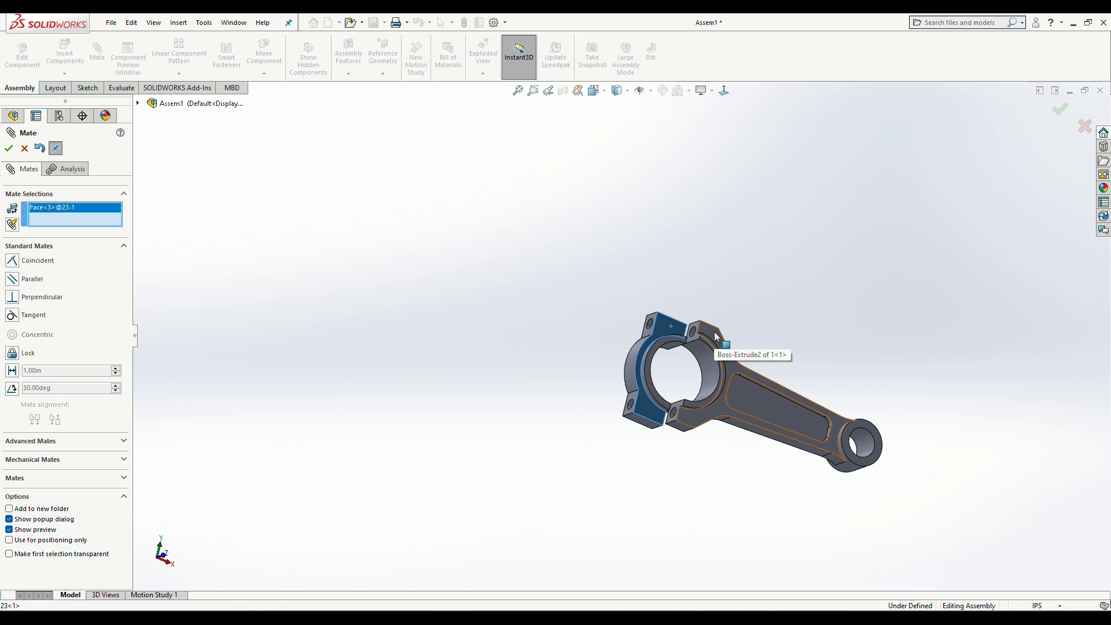
{"action": "left_click", "coordinate": [716, 337]}
{"action": "left_click", "coordinate": [874, 373]}
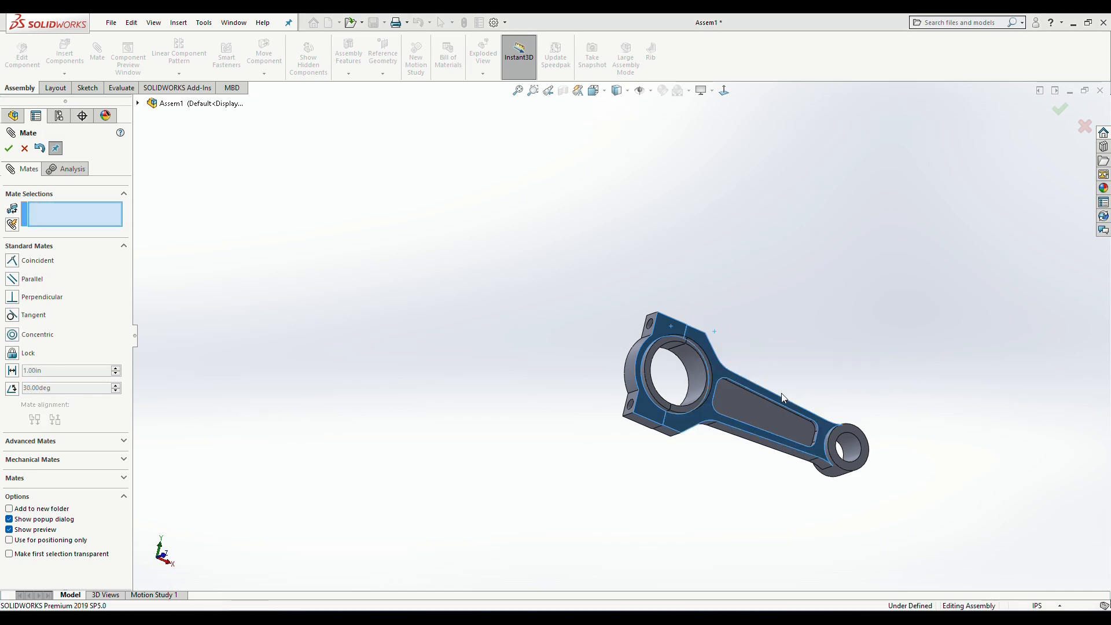
{"action": "middle_click_drag", "start_coordinate": [777, 367], "coordinate": [804, 370]}
{"action": "scroll", "coordinate": [718, 366], "scroll_direction": "down", "scroll_amount": 8}
{"action": "scroll", "coordinate": [717, 296], "scroll_direction": "up", "scroll_amount": 3}
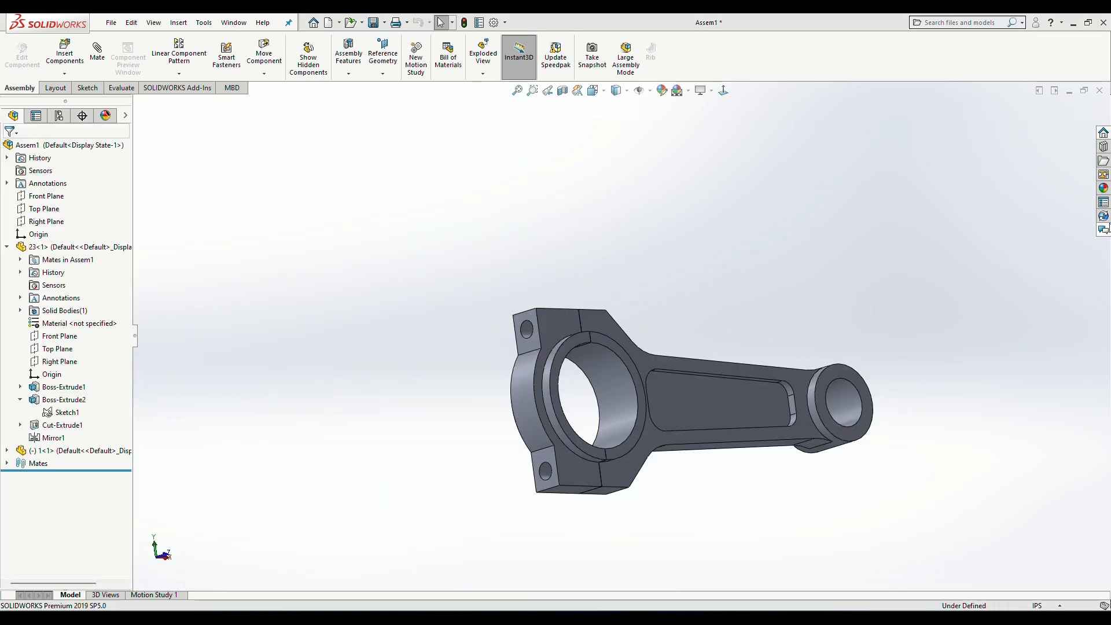
Step: Insert one ANSI Metric socket head cap screw from the Toolbox above the big end, size M8, length 40, hex drive, thread length 28
{"action": "left_click", "coordinate": [1104, 147]}
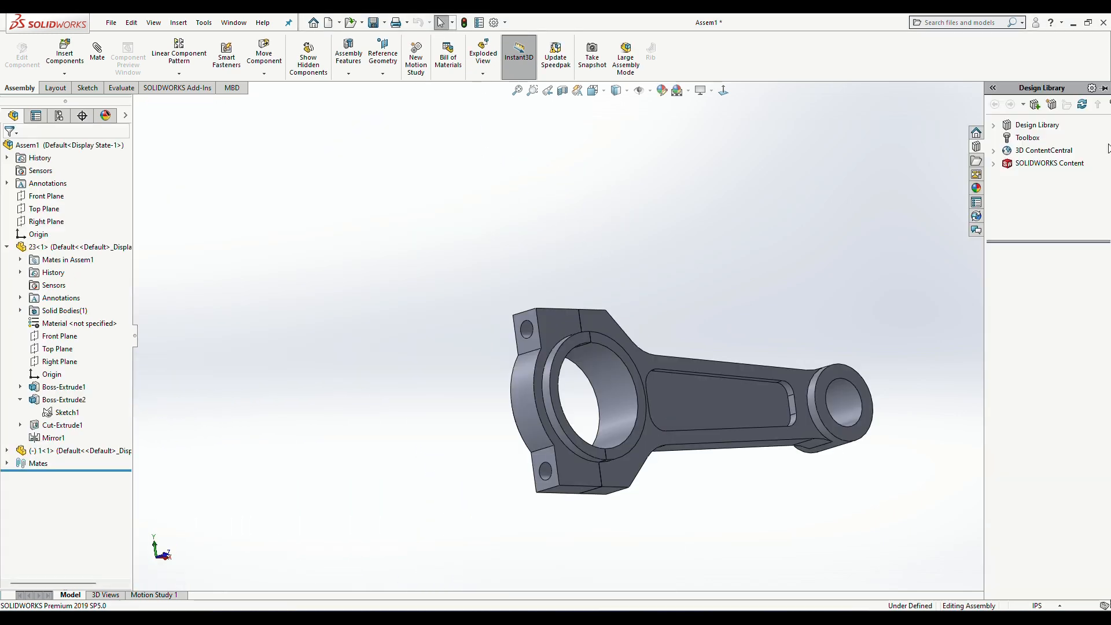
{"action": "left_click", "coordinate": [1024, 137]}
{"action": "left_click", "coordinate": [1049, 379]}
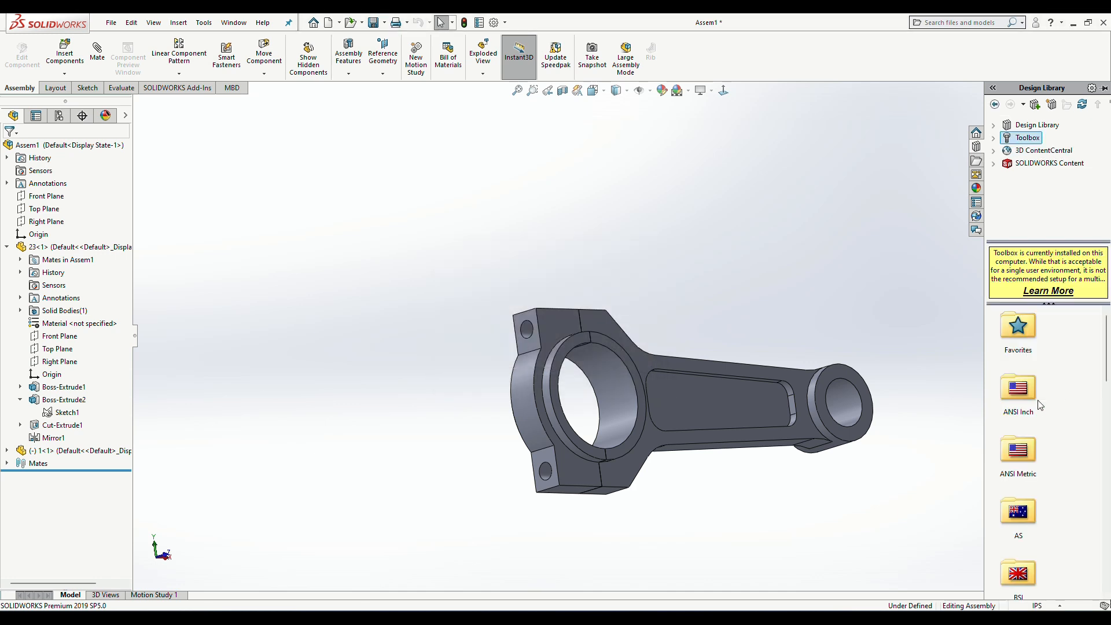
{"action": "double_click", "coordinate": [1016, 458]}
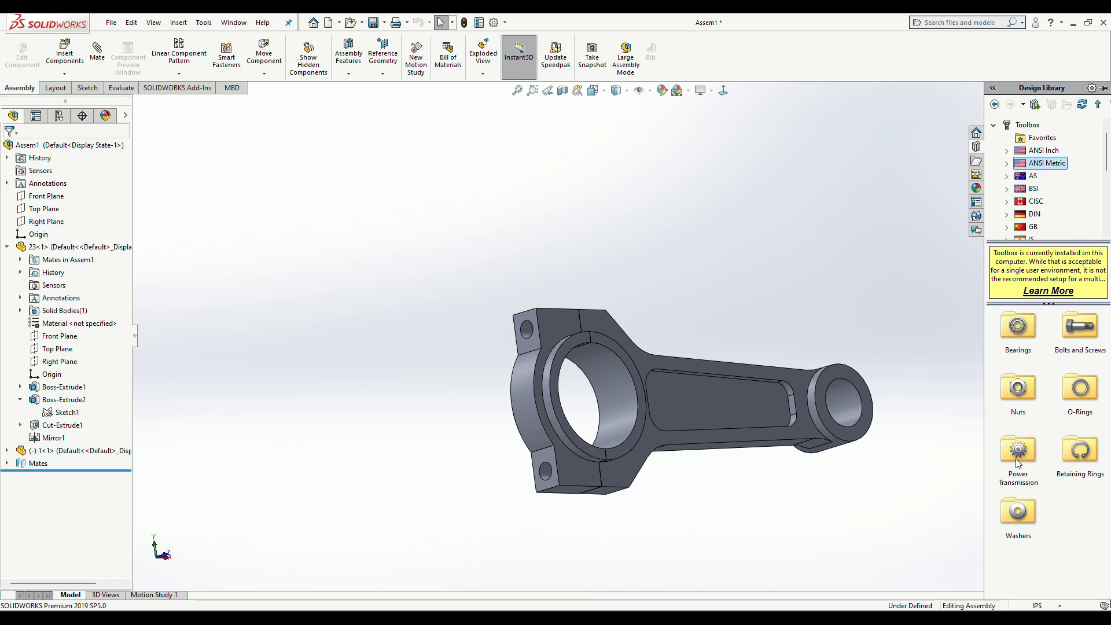
{"action": "double_click", "coordinate": [1065, 331]}
{"action": "double_click", "coordinate": [1094, 465]}
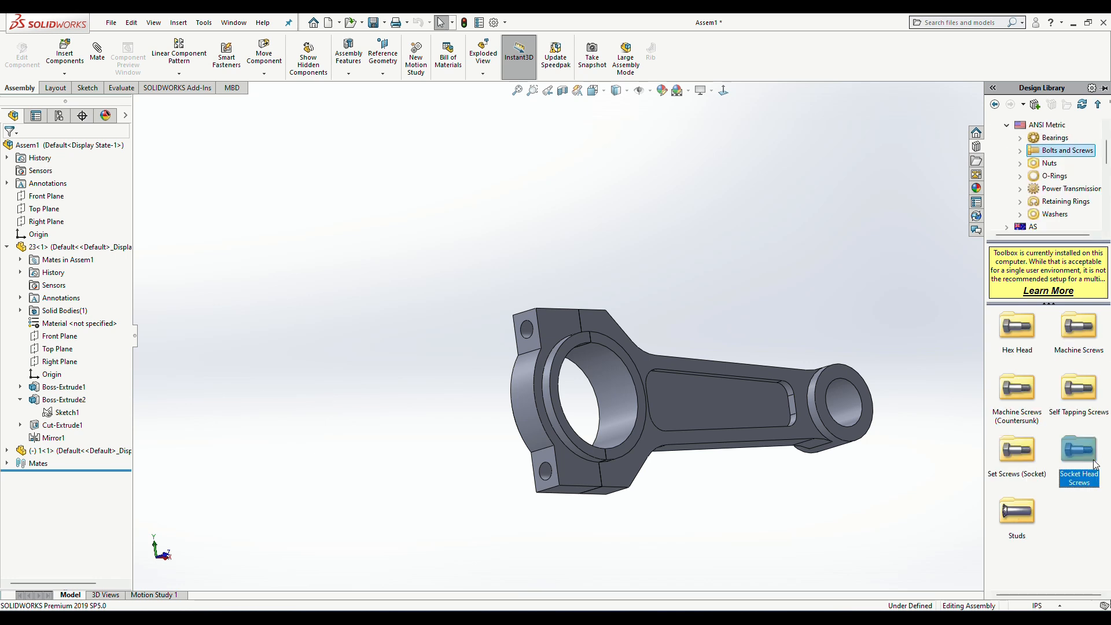
{"action": "left_click_drag", "start_coordinate": [1014, 403], "coordinate": [554, 335]}
{"action": "left_click_drag", "start_coordinate": [630, 266], "coordinate": [629, 278]}
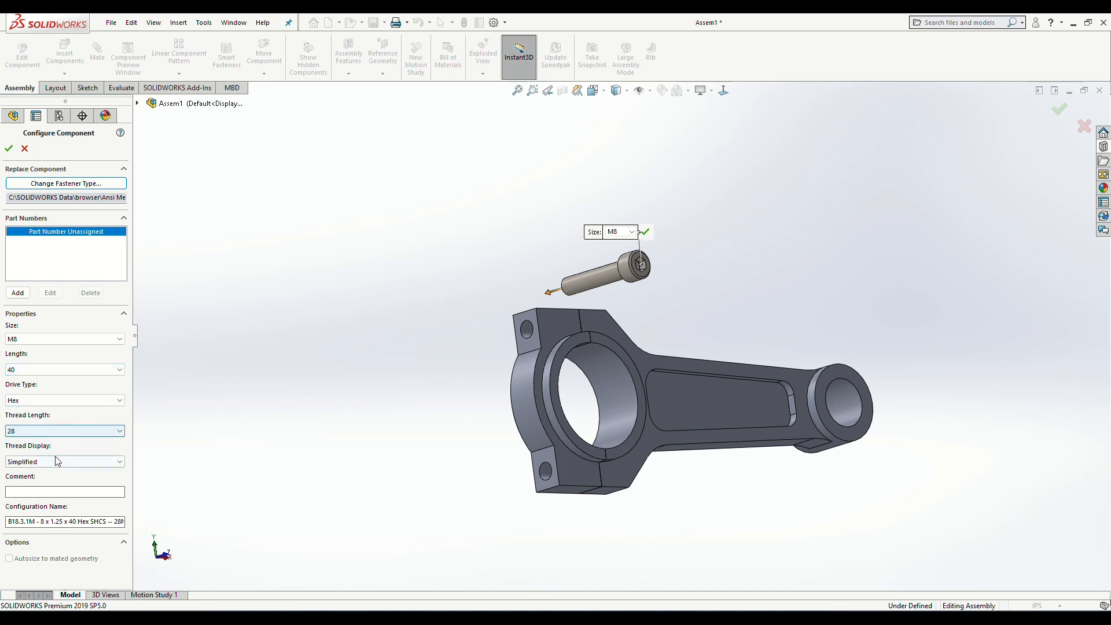
{"action": "left_click", "coordinate": [9, 149]}
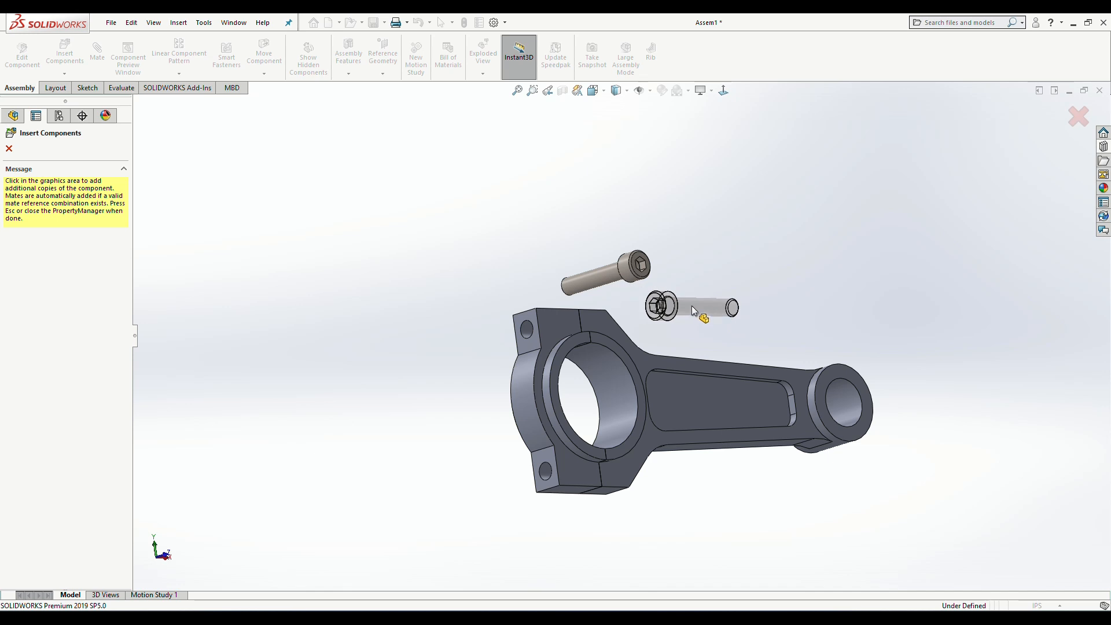
{"action": "key", "text": "Escape"}
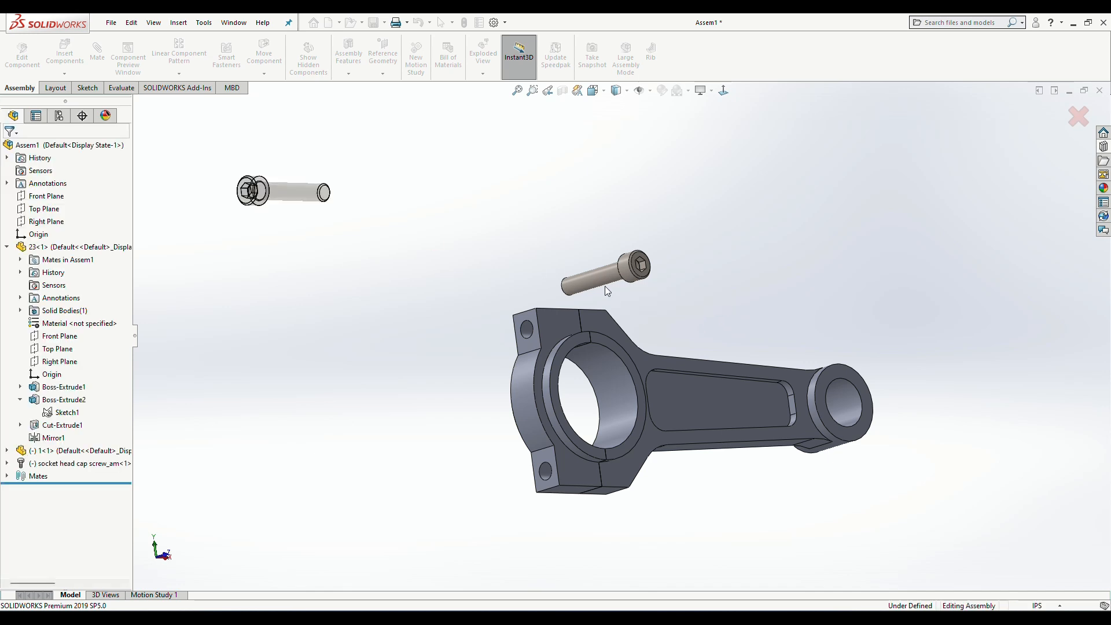
Step: Add a concentric mate between the screw's shank and the cap's upper bolt hole, reversing the alignment
{"action": "middle_click_drag", "start_coordinate": [662, 297], "coordinate": [614, 301]}
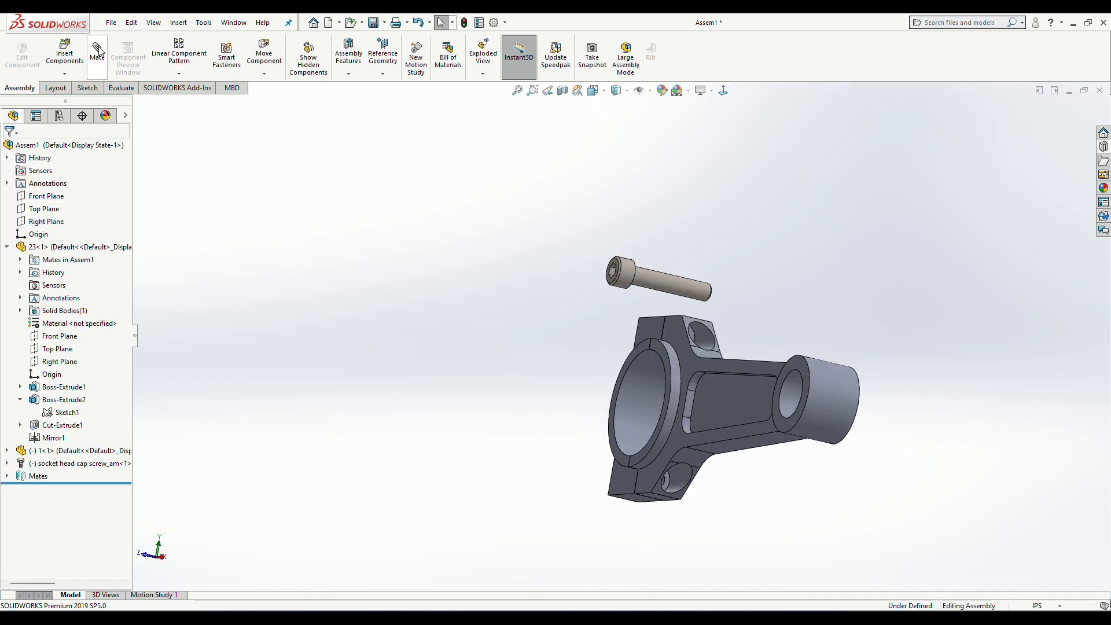
{"action": "scroll", "coordinate": [845, 302], "scroll_direction": "down", "scroll_amount": 1}
{"action": "middle_click_drag", "start_coordinate": [845, 304], "coordinate": [782, 306]}
{"action": "left_click", "coordinate": [738, 267]}
{"action": "scroll", "coordinate": [764, 364], "scroll_direction": "down", "scroll_amount": 5}
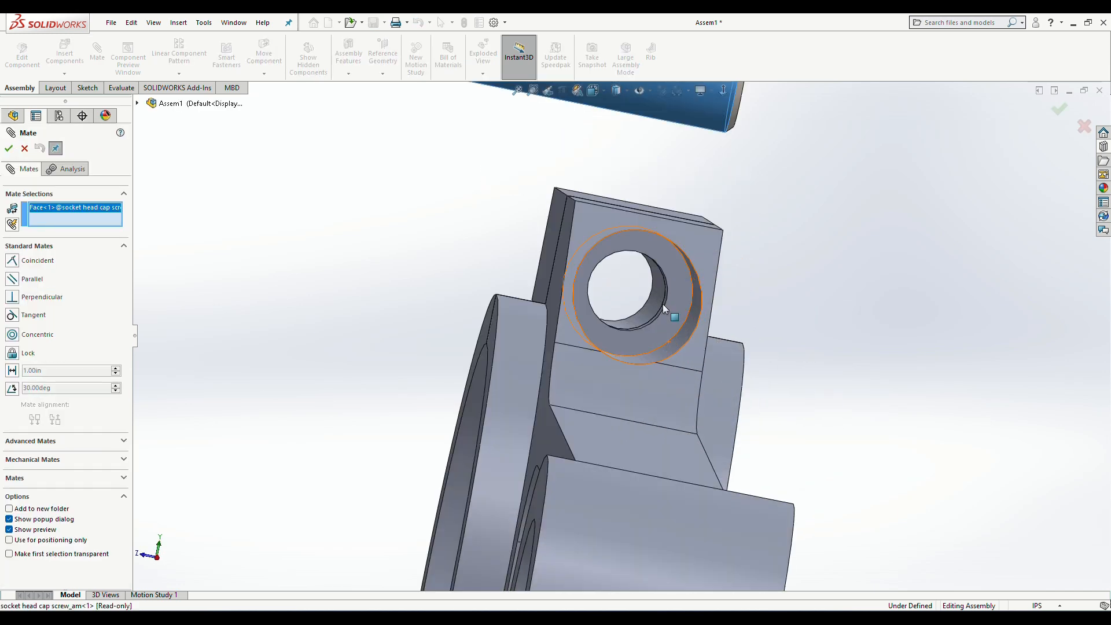
{"action": "left_click", "coordinate": [637, 322]}
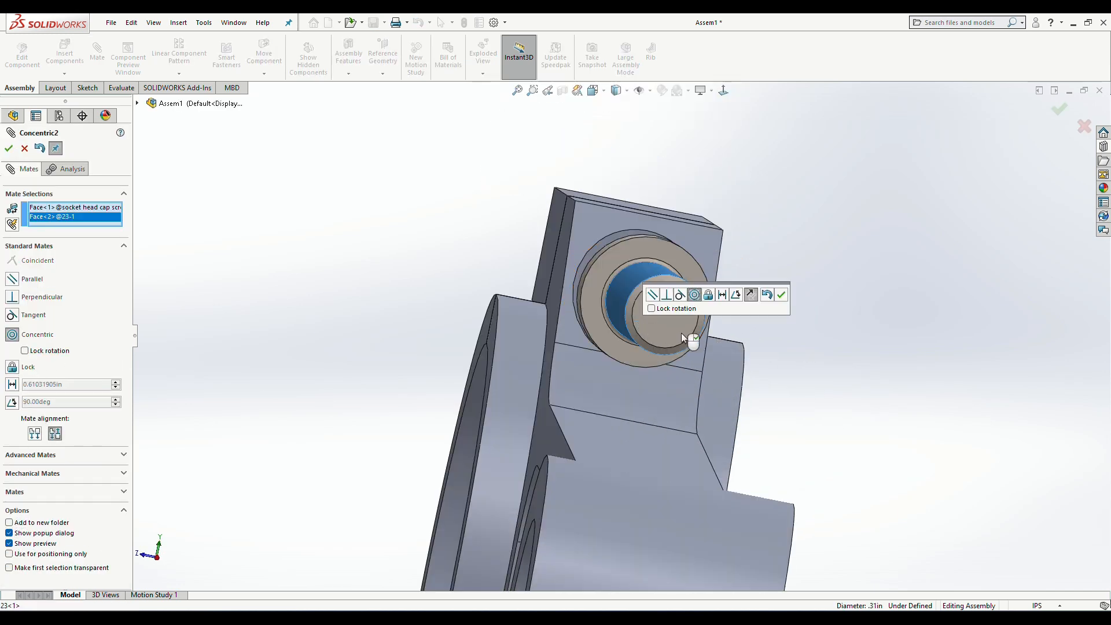
{"action": "left_click", "coordinate": [766, 298]}
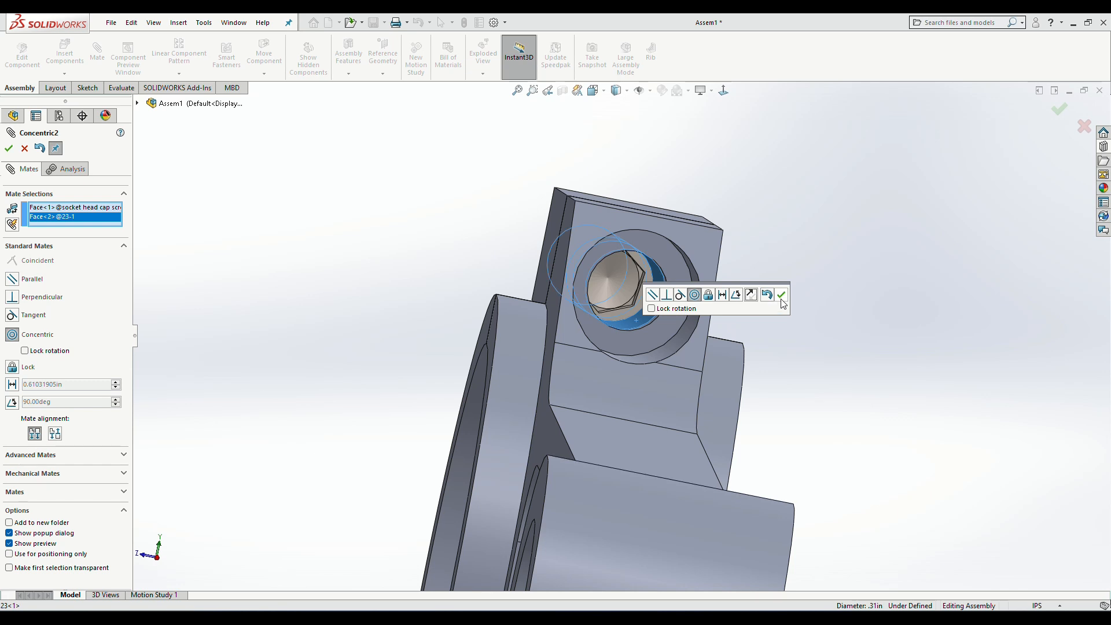
{"action": "left_click", "coordinate": [781, 298]}
Step: Seat the screw by mating its head's underside coincident with the counterbore seat in the rod's upper lug
{"action": "middle_click_drag", "start_coordinate": [767, 343], "coordinate": [863, 314]}
{"action": "middle_click_drag", "start_coordinate": [649, 334], "coordinate": [752, 345]}
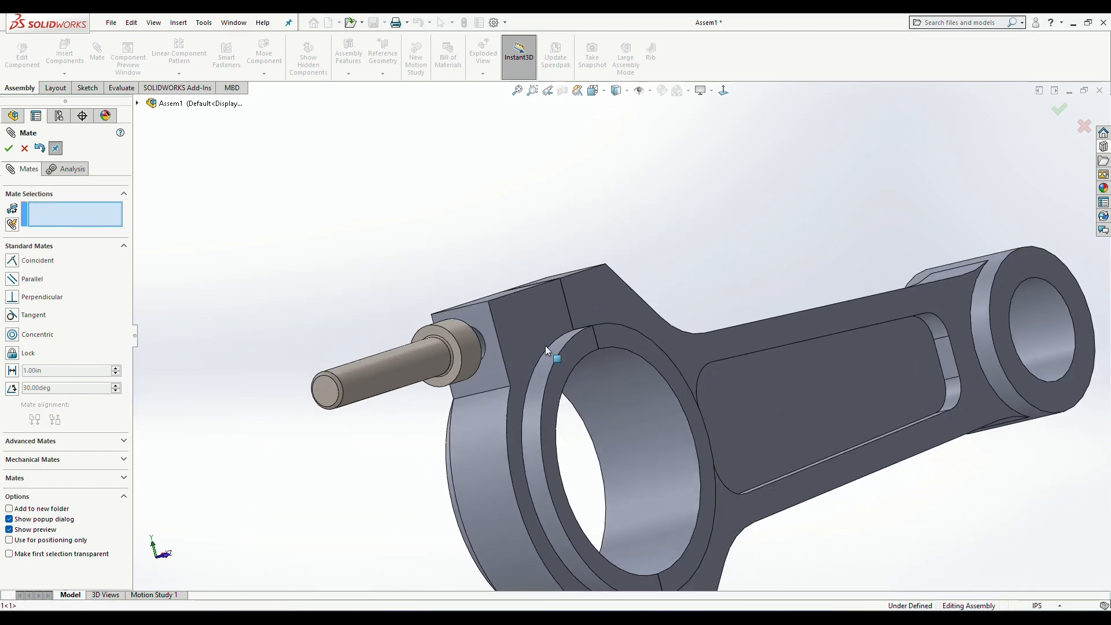
{"action": "left_click", "coordinate": [432, 333]}
{"action": "mouse_move", "coordinate": [692, 266]}
{"action": "middle_mouse_down"}
{"action": "mouse_move", "coordinate": [630, 278]}
{"action": "mouse_move", "coordinate": [541, 340]}
{"action": "mouse_move", "coordinate": [689, 245]}
{"action": "middle_mouse_up"}
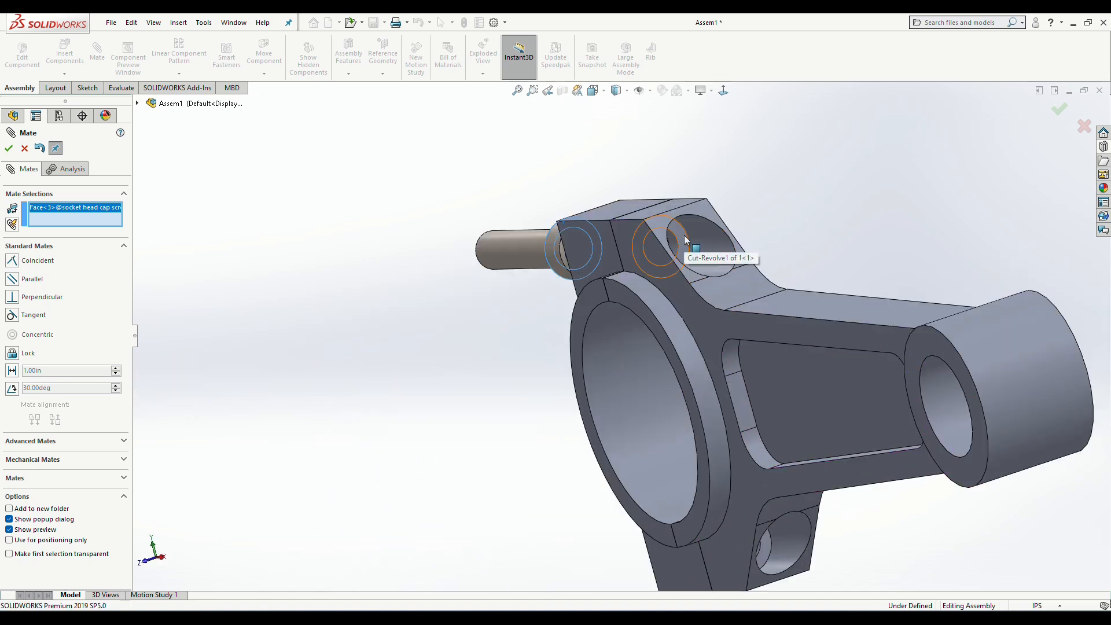
{"action": "left_click", "coordinate": [686, 240]}
{"action": "left_click", "coordinate": [835, 232]}
{"action": "middle_click_drag", "start_coordinate": [841, 277], "coordinate": [652, 288]}
{"action": "scroll", "coordinate": [674, 278], "scroll_direction": "down", "scroll_amount": 5}
{"action": "scroll", "coordinate": [652, 288], "scroll_direction": "up", "scroll_amount": 3}
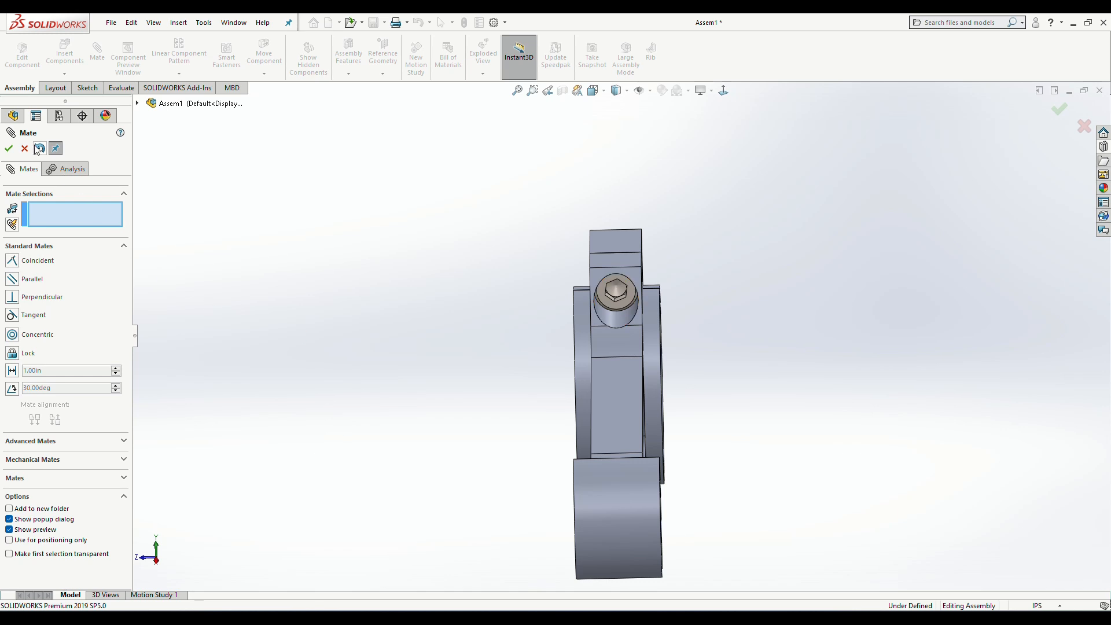
{"action": "key", "text": "Escape"}
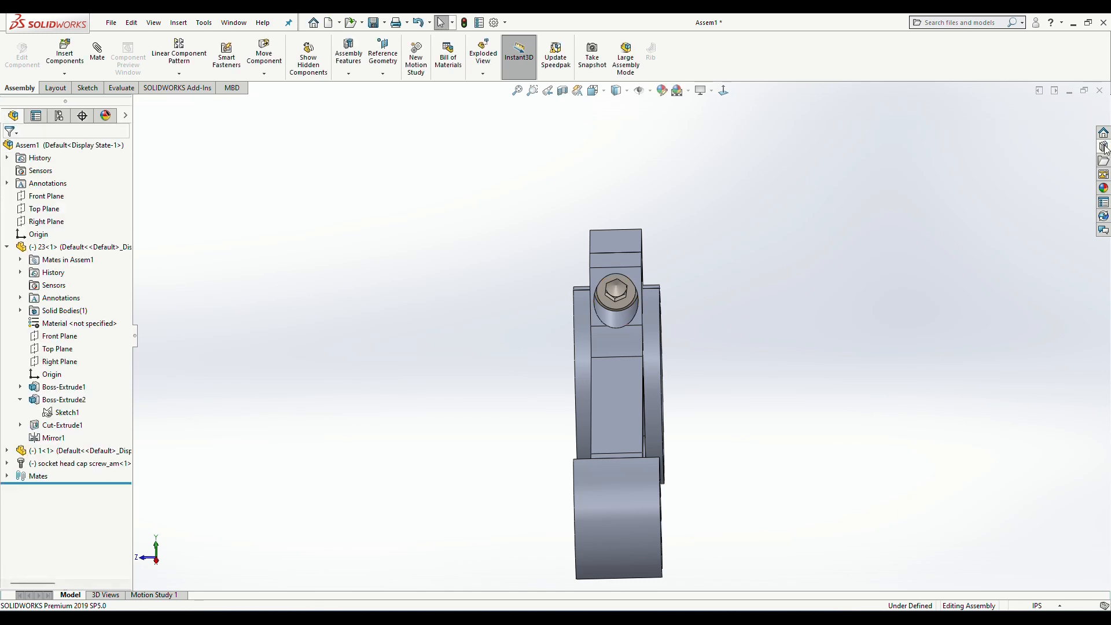
Step: Insert one ANSI Metric Hex Nut Style 1 from the Toolbox beside the rod, size M8 with double chamfer finish
{"action": "left_click", "coordinate": [1105, 148]}
{"action": "left_click", "coordinate": [1021, 128]}
{"action": "left_click", "coordinate": [1035, 139]}
{"action": "double_click", "coordinate": [1035, 323]}
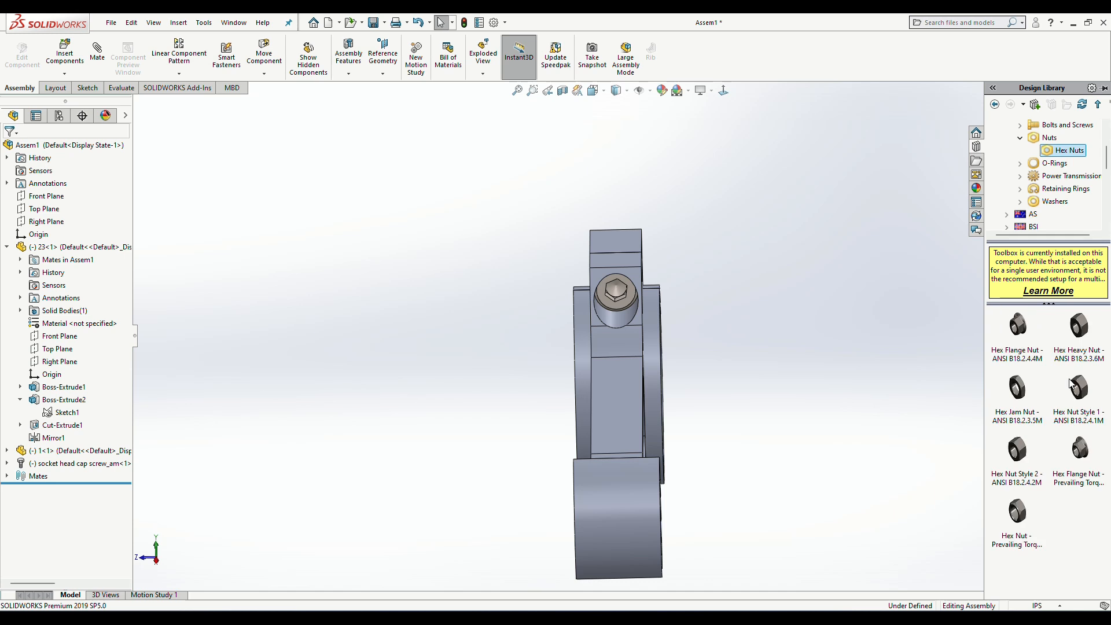
{"action": "left_click_drag", "start_coordinate": [1085, 399], "coordinate": [797, 288]}
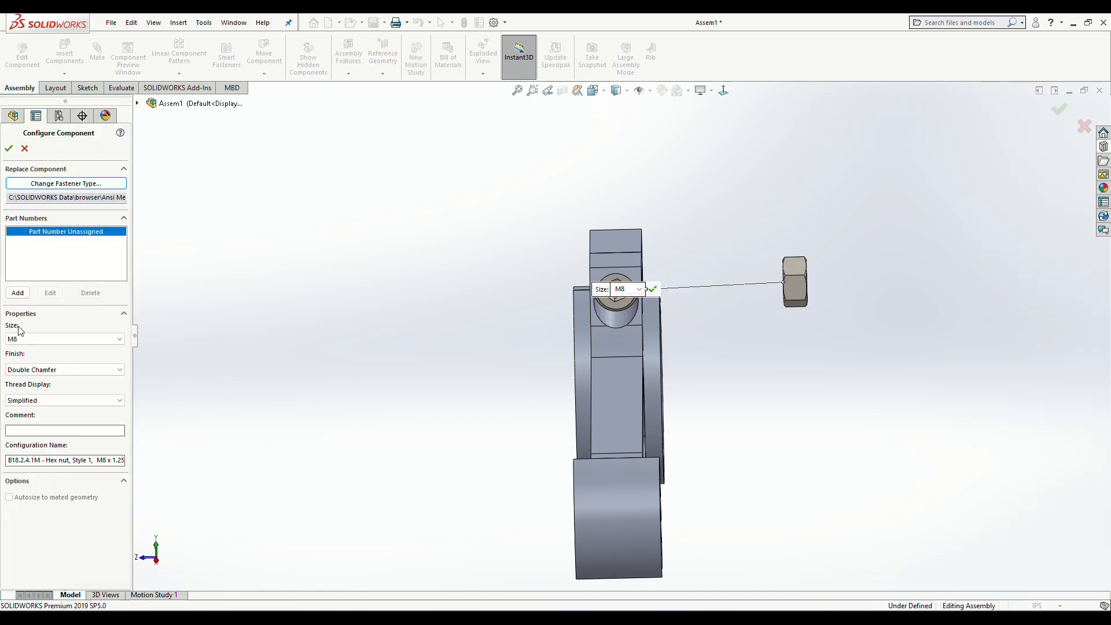
{"action": "left_click", "coordinate": [9, 149]}
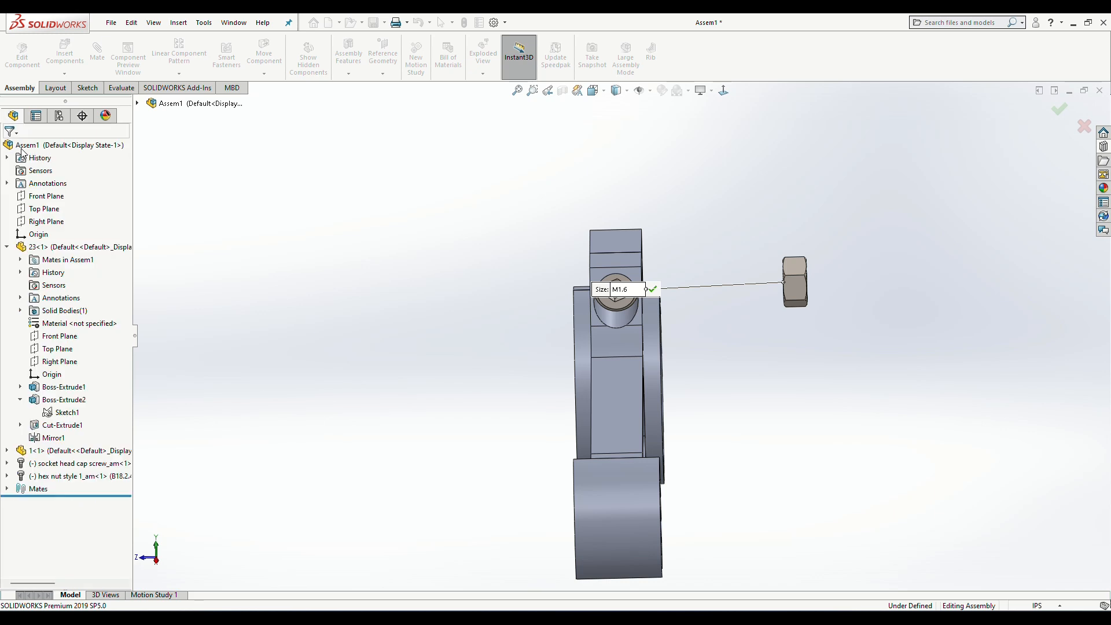
{"action": "key", "text": "Escape"}
Step: Try to add a concentric mate between the hex nut's bore and the screw's shank
{"action": "middle_click_drag", "start_coordinate": [370, 268], "coordinate": [459, 380]}
{"action": "scroll", "coordinate": [459, 380], "scroll_direction": "up", "scroll_amount": 5}
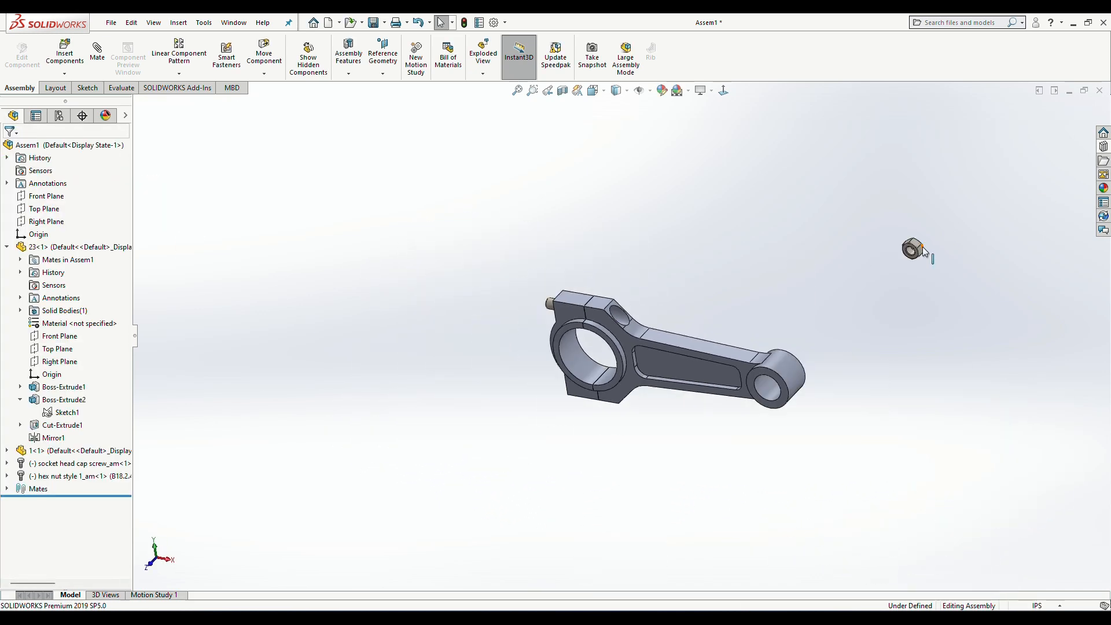
{"action": "scroll", "coordinate": [996, 228], "scroll_direction": "down", "scroll_amount": 3}
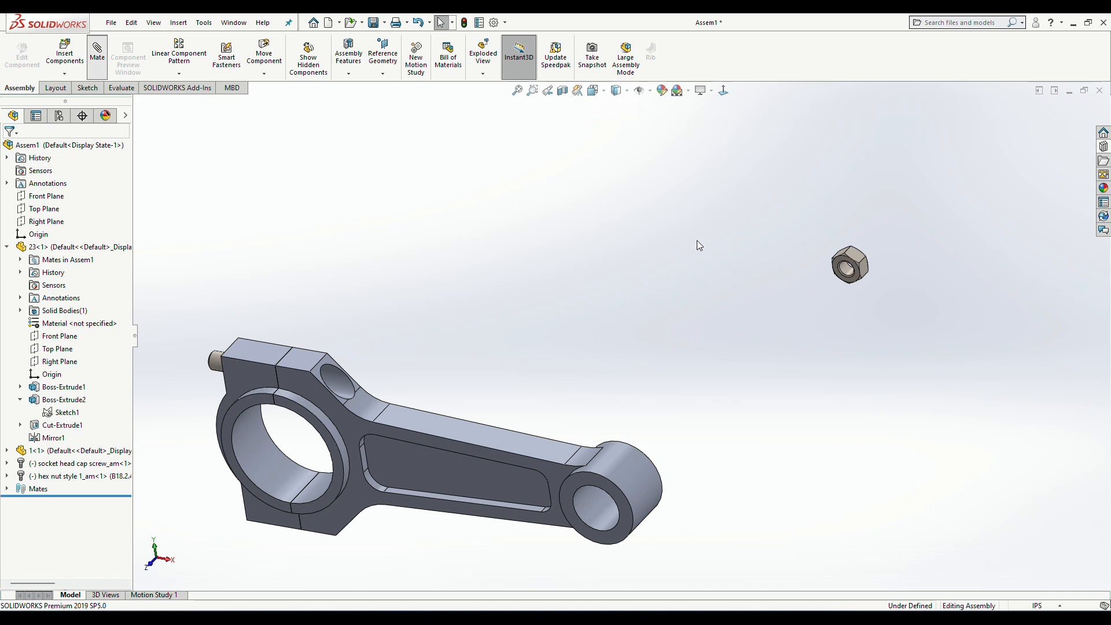
{"action": "left_click", "coordinate": [848, 273]}
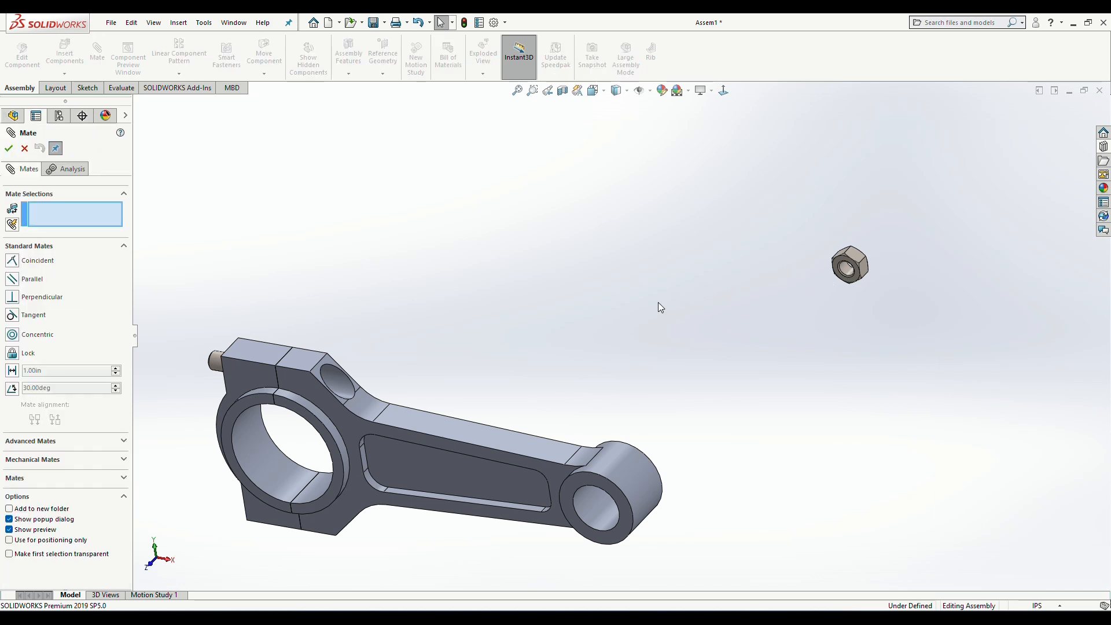
{"action": "left_click", "coordinate": [216, 363]}
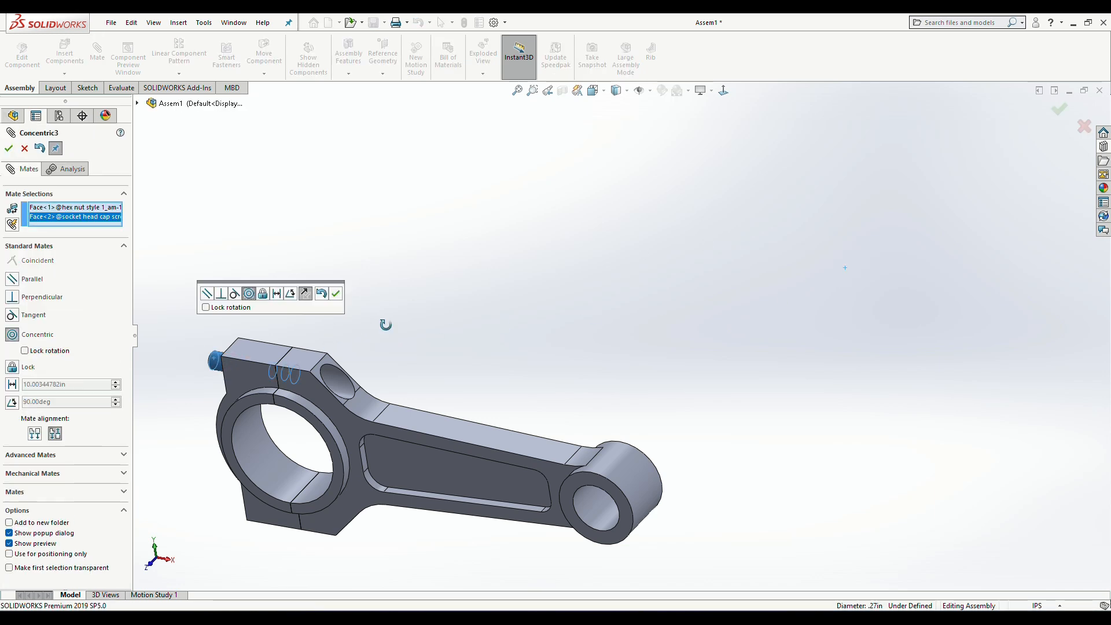
{"action": "middle_click_drag", "start_coordinate": [384, 323], "coordinate": [422, 335]}
{"action": "left_click", "coordinate": [333, 294]}
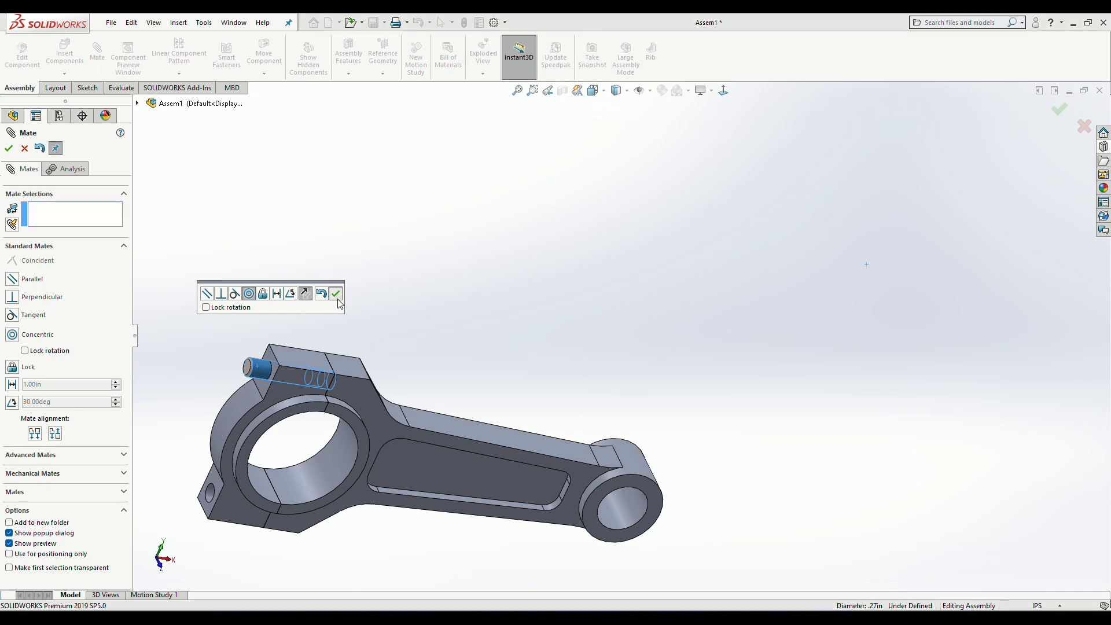
{"action": "scroll", "coordinate": [325, 351], "scroll_direction": "up", "scroll_amount": 5}
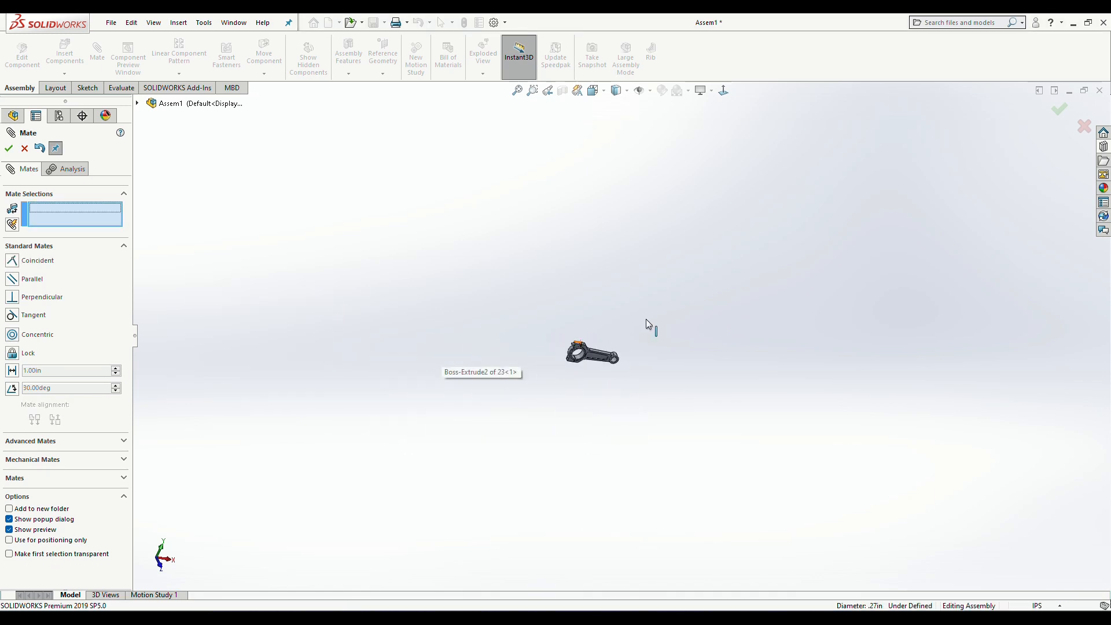
{"action": "scroll", "coordinate": [446, 394], "scroll_direction": "down", "scroll_amount": 8}
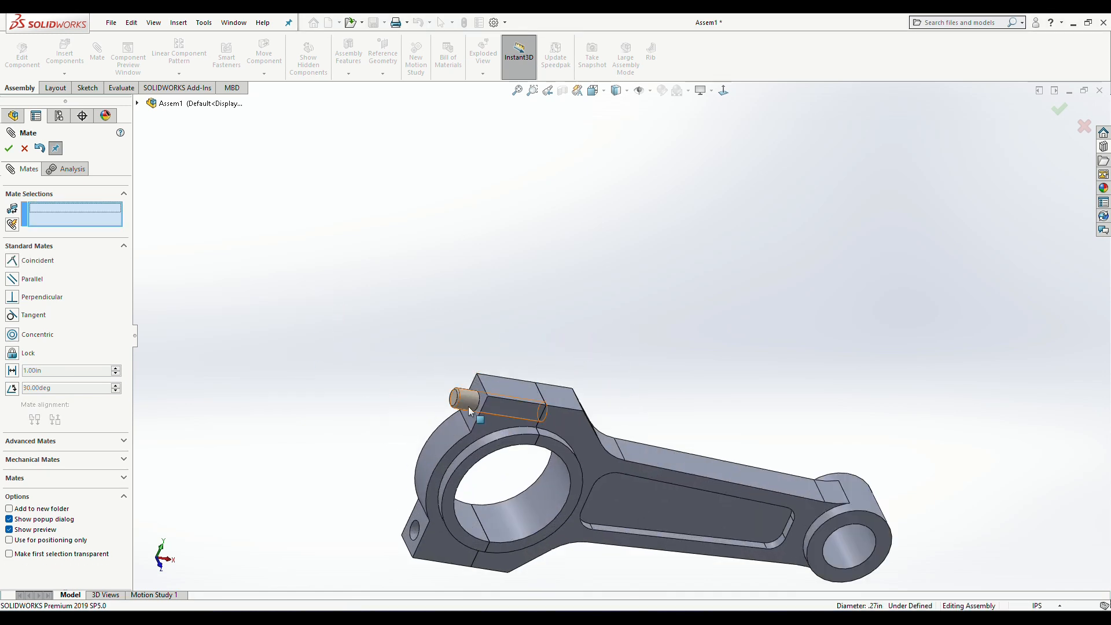
{"action": "scroll", "coordinate": [427, 394], "scroll_direction": "up", "scroll_amount": 10}
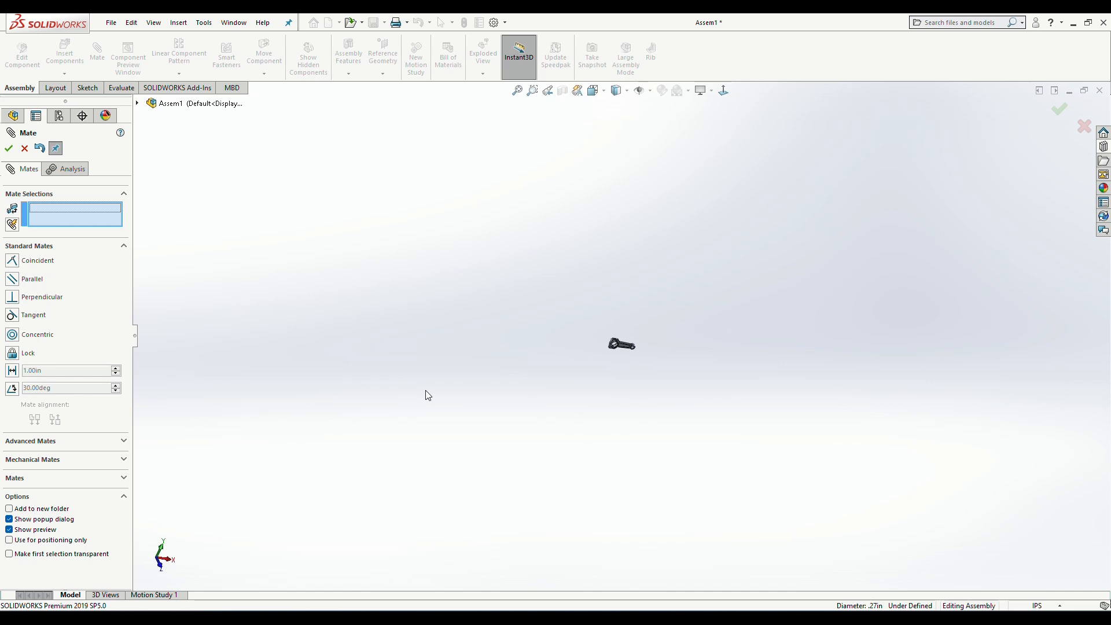
{"action": "left_click", "coordinate": [9, 150]}
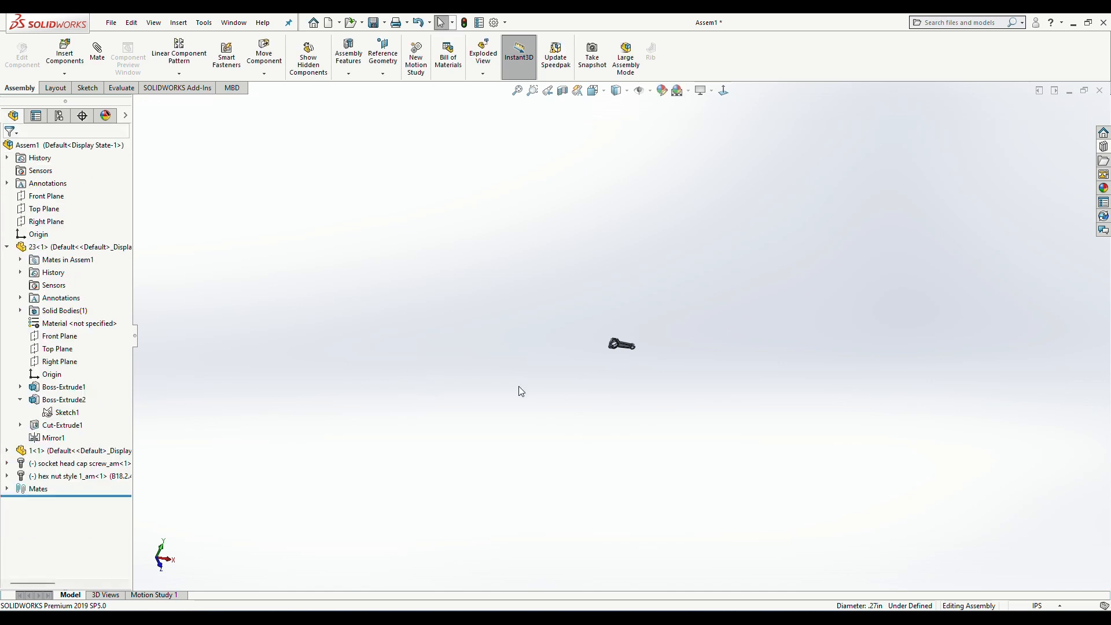
Step: Move the hex nut closer to the connecting rod
{"action": "scroll", "coordinate": [644, 343], "scroll_direction": "down", "scroll_amount": 10}
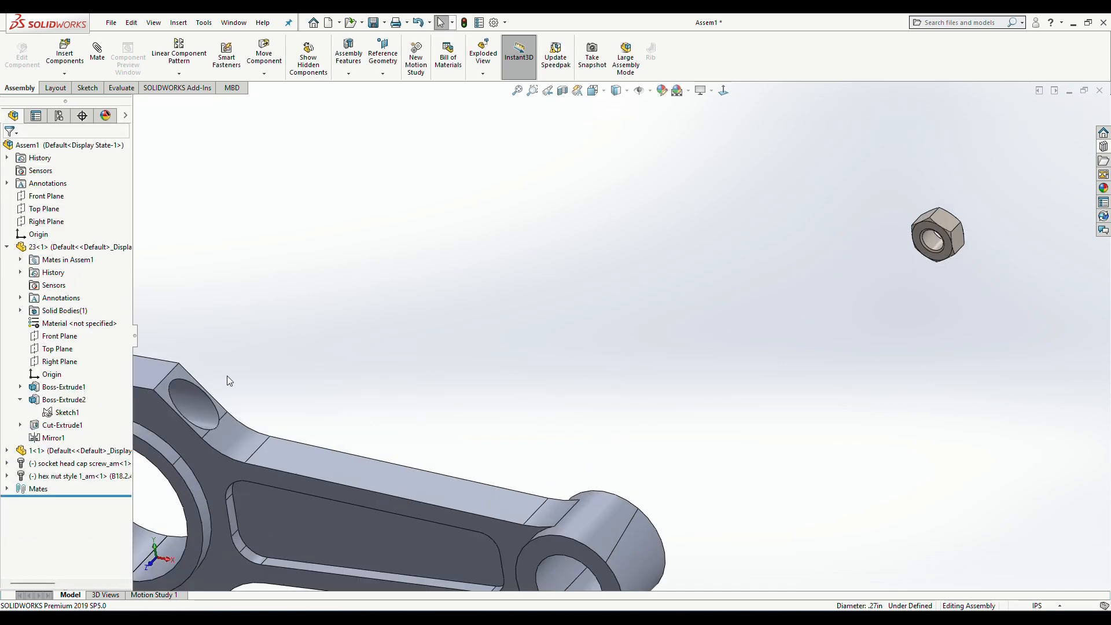
{"action": "scroll", "coordinate": [671, 291], "scroll_direction": "up", "scroll_amount": 2}
{"action": "mouse_move", "coordinate": [806, 272]}
{"action": "left_mouse_down"}
{"action": "mouse_move", "coordinate": [739, 296]}
{"action": "mouse_move", "coordinate": [684, 300]}
{"action": "left_mouse_up"}
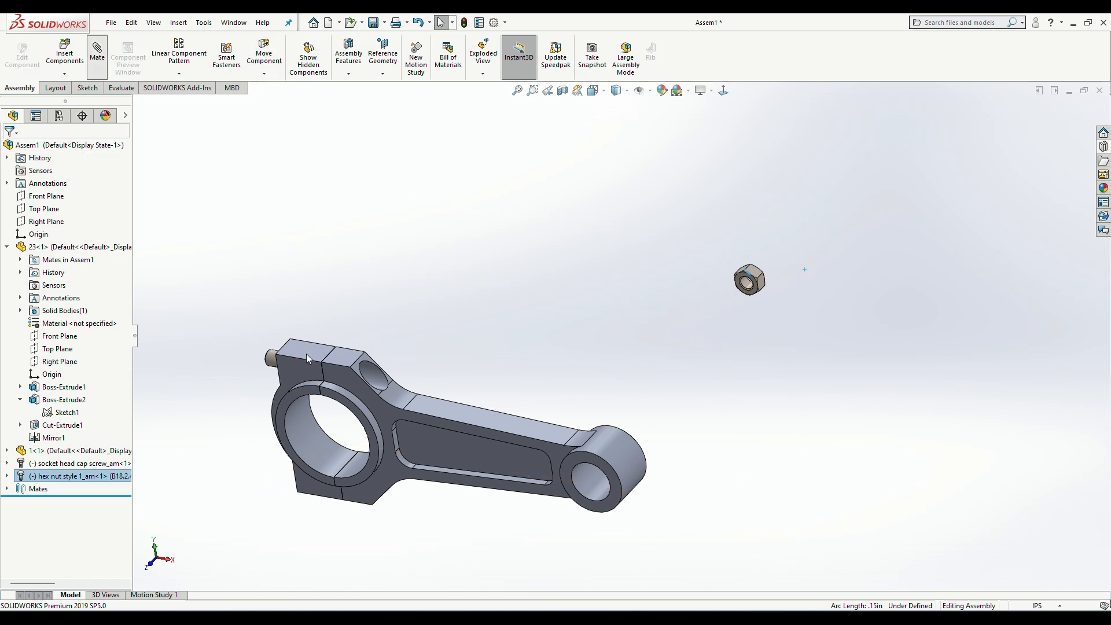
Step: Try a concentric mate again from the screw's shank to the hex nut's bore, and abandon it
{"action": "right_click", "coordinate": [88, 206]}
{"action": "left_click", "coordinate": [128, 219]}
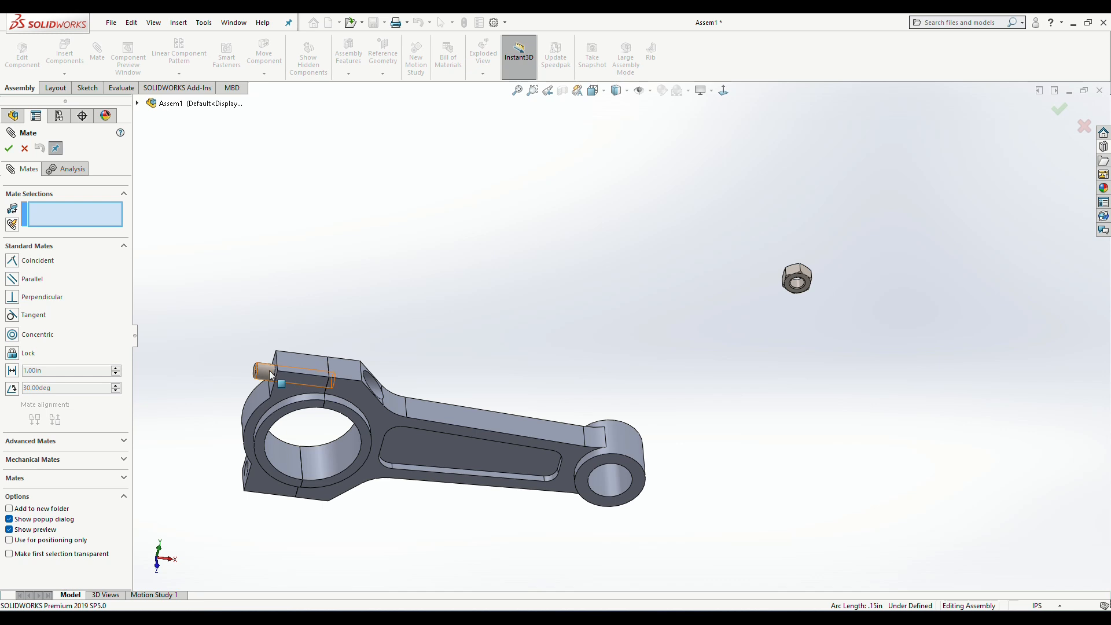
{"action": "left_click", "coordinate": [795, 282]}
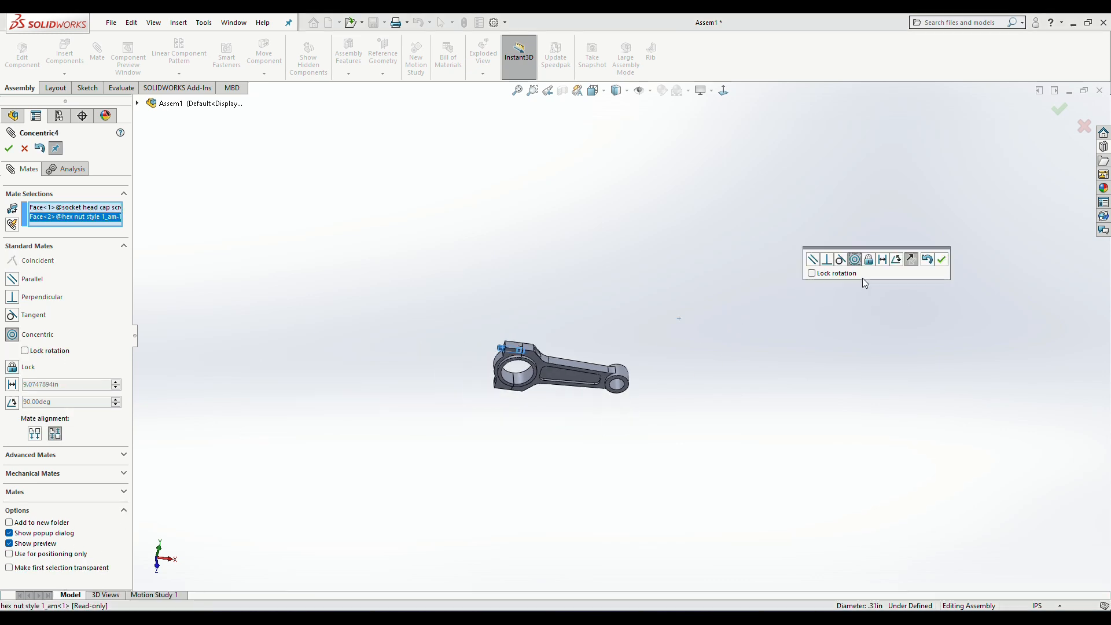
{"action": "left_click", "coordinate": [24, 150]}
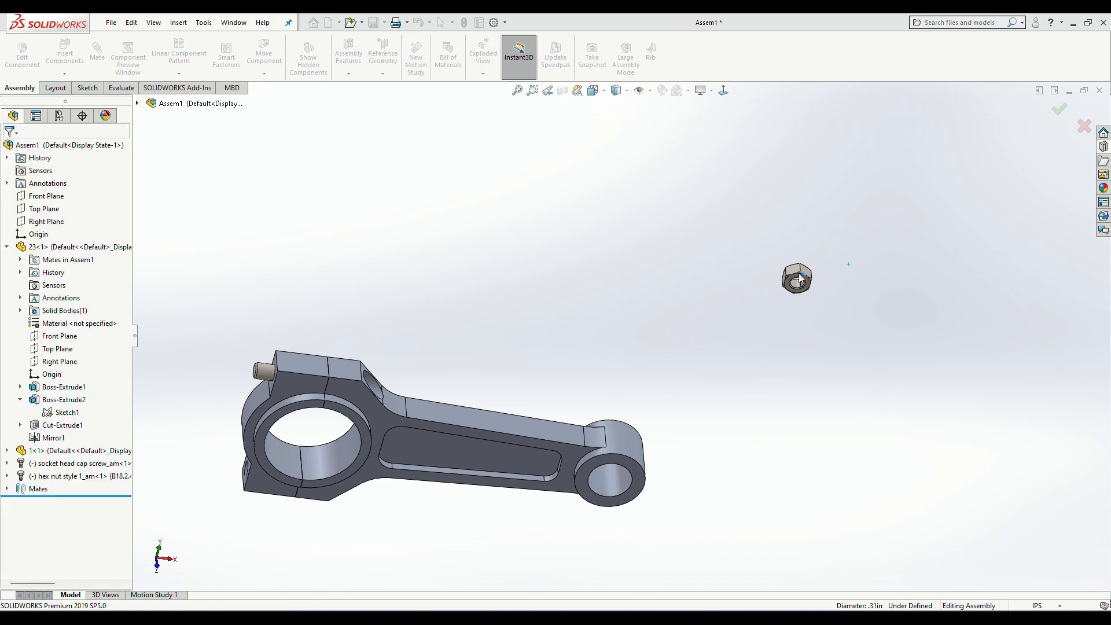
Step: Move the hex nut beside the screw's protruding end and mate its flat face coincident with the cap's outer bolt face
{"action": "left_click_drag", "start_coordinate": [798, 281], "coordinate": [255, 375]}
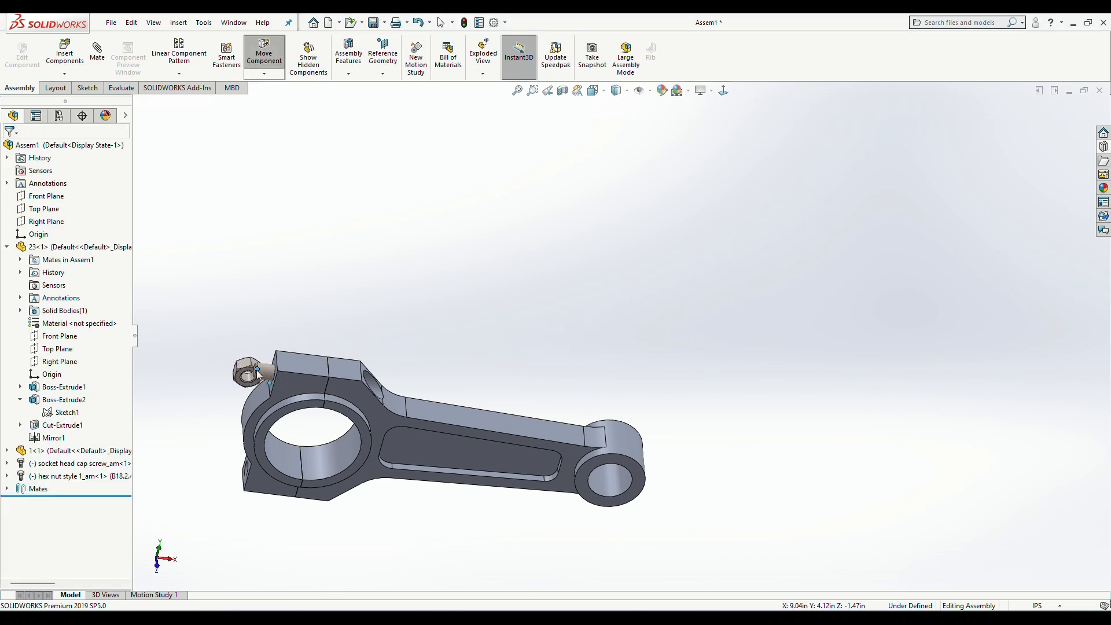
{"action": "left_click_drag", "start_coordinate": [221, 365], "coordinate": [220, 364]}
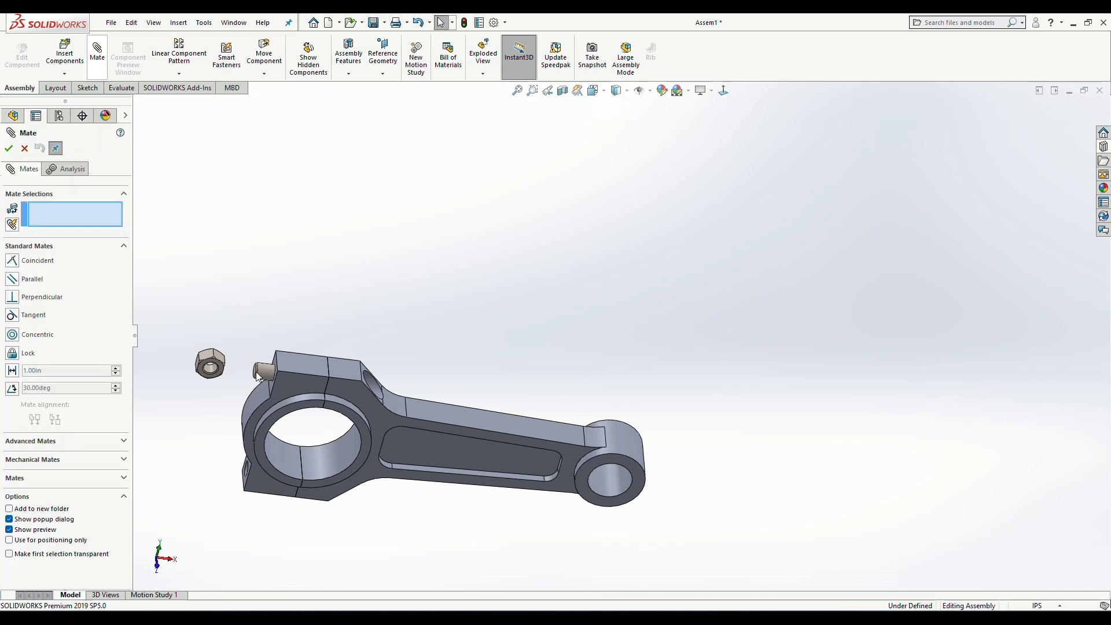
{"action": "scroll", "coordinate": [255, 370], "scroll_direction": "down", "scroll_amount": 6}
{"action": "left_click", "coordinate": [315, 311]}
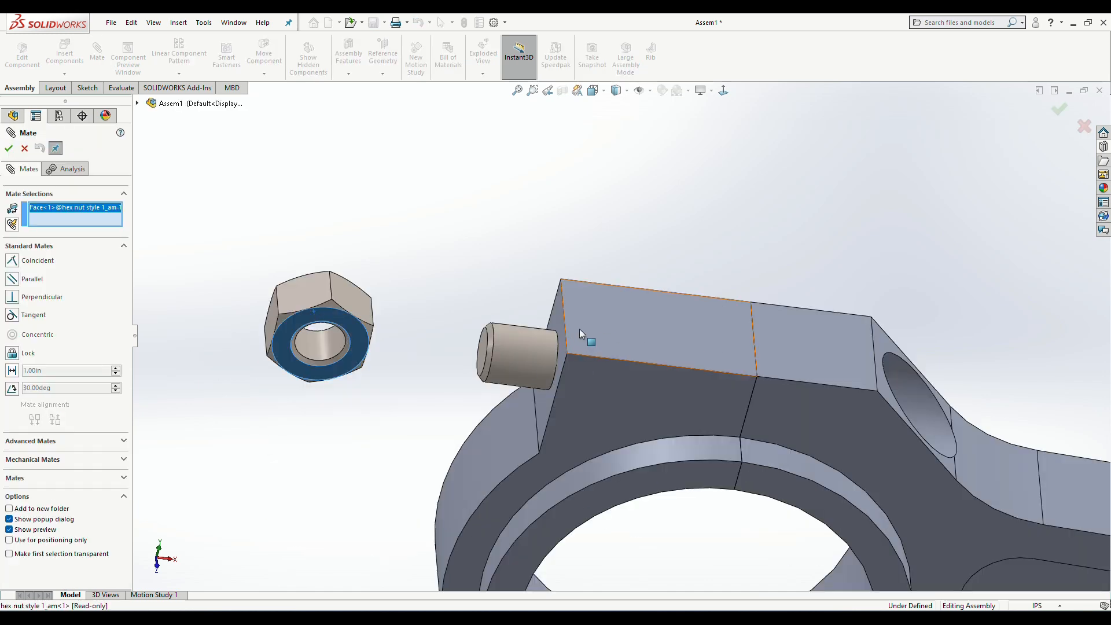
{"action": "left_click", "coordinate": [624, 352]}
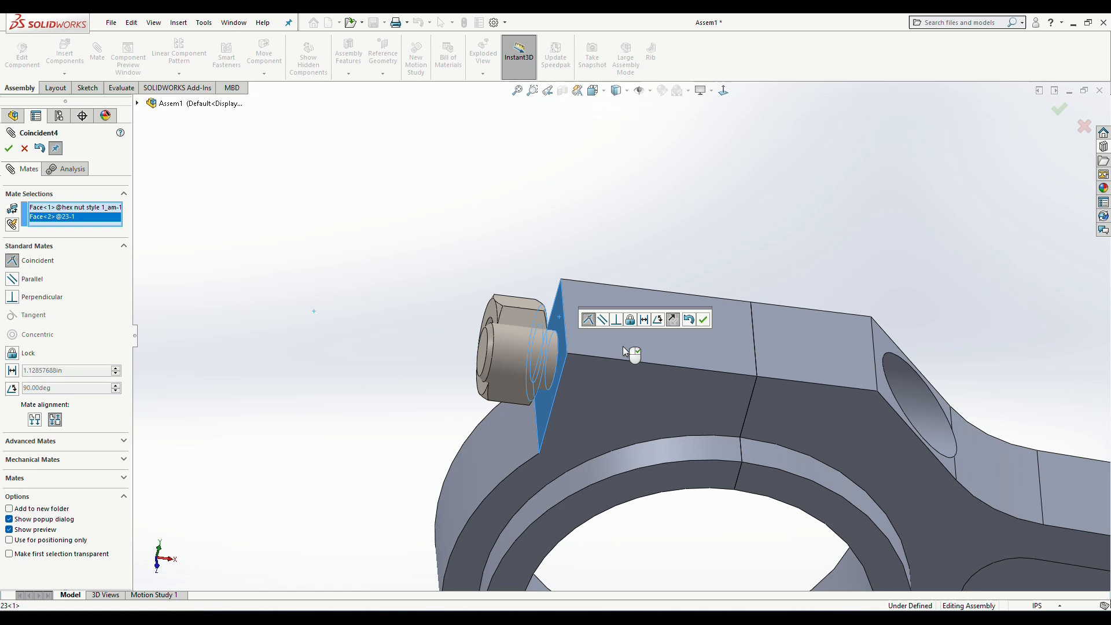
{"action": "left_click", "coordinate": [704, 321]}
Step: Add a concentric mate between the hex nut's bore and the screw's shank, and finish mating
{"action": "middle_click_drag", "start_coordinate": [374, 333], "coordinate": [440, 368]}
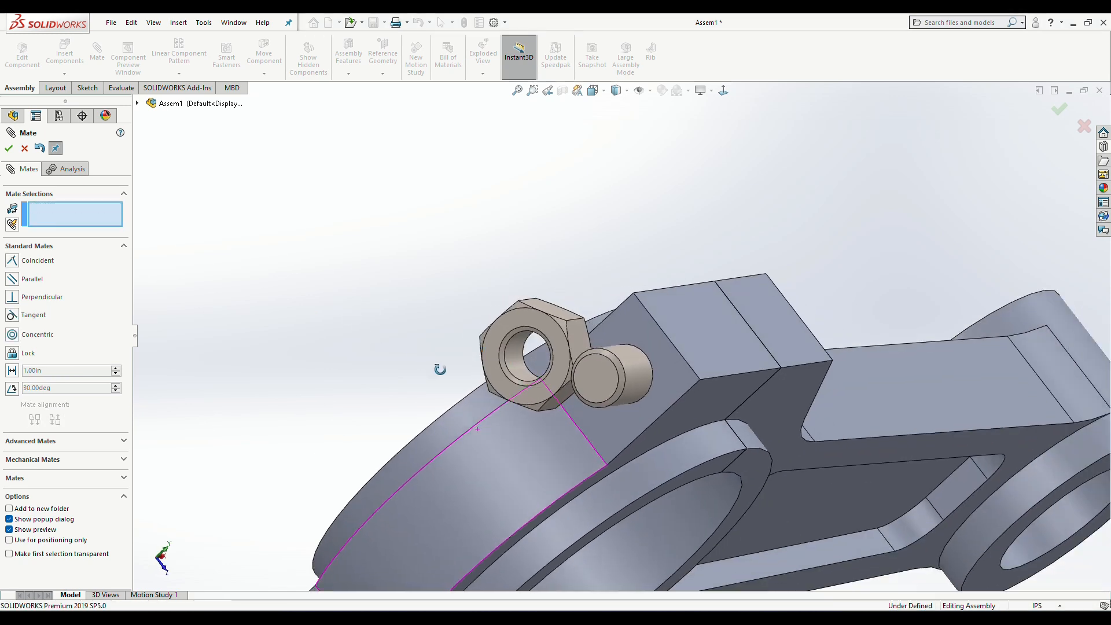
{"action": "left_click", "coordinate": [521, 360]}
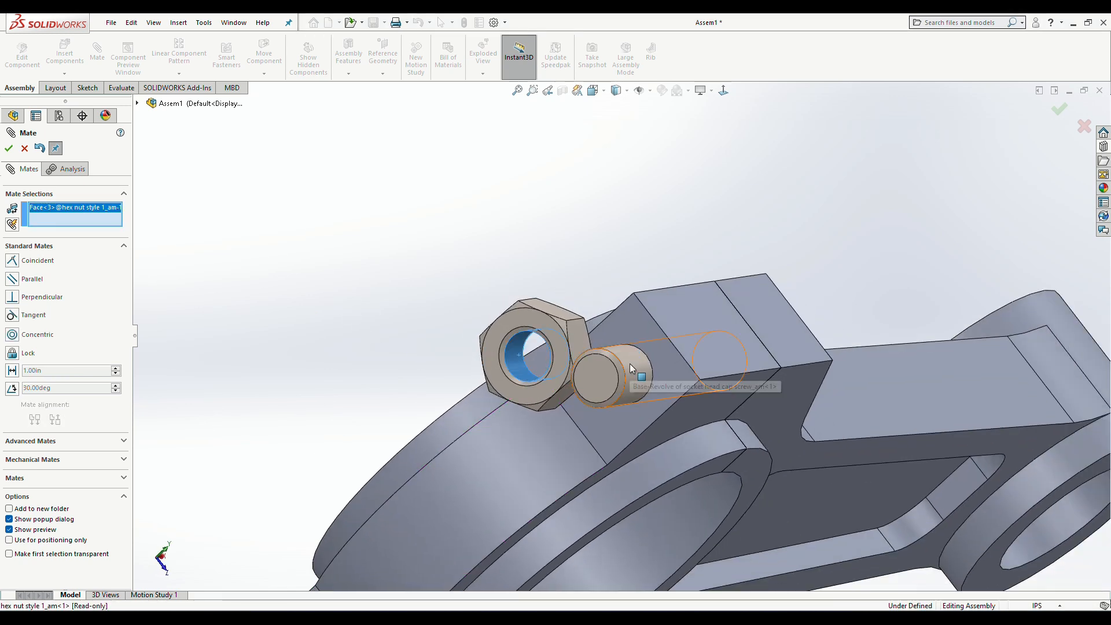
{"action": "left_click", "coordinate": [635, 355]}
{"action": "left_click", "coordinate": [775, 386]}
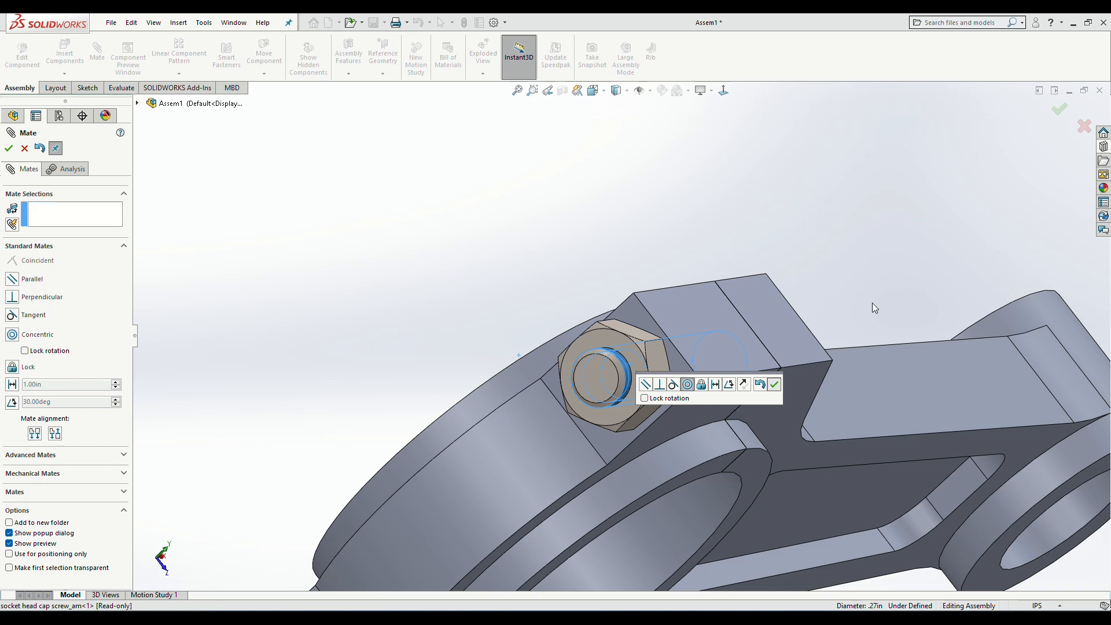
{"action": "middle_click_drag", "start_coordinate": [835, 298], "coordinate": [606, 256]}
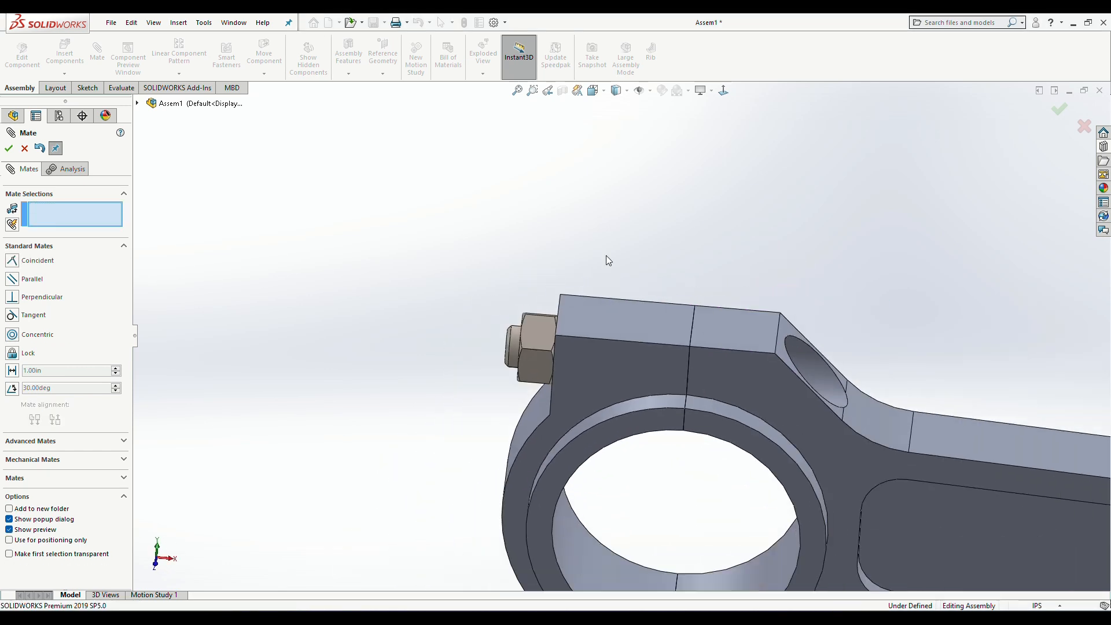
{"action": "key", "text": "Escape"}
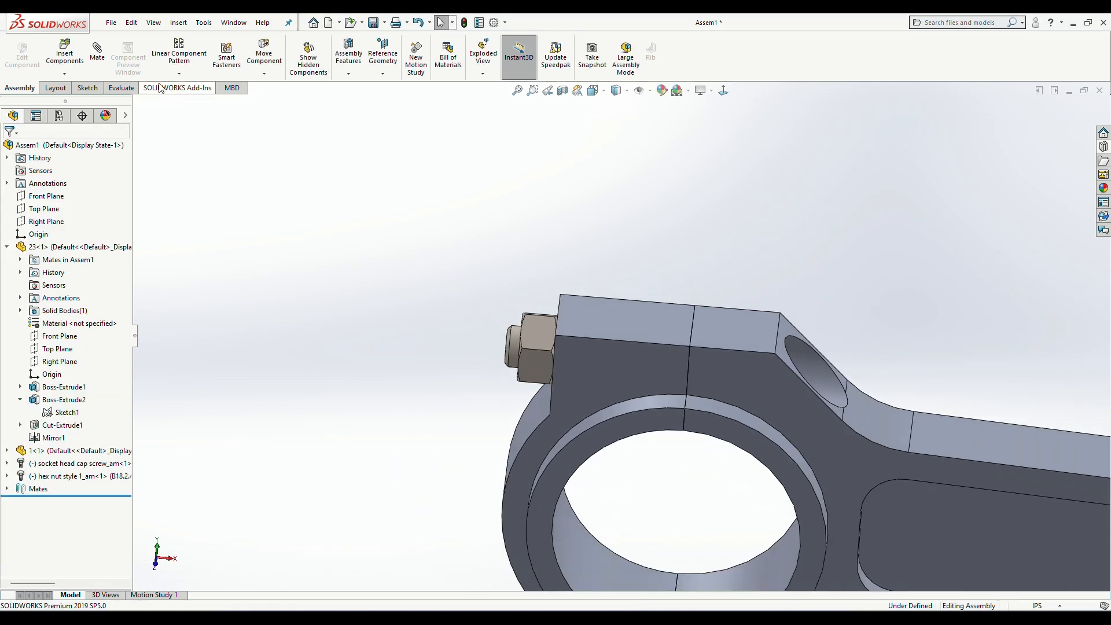
Step: Mirror the hex nut and the socket head cap screw about the assembly's Top Plane
{"action": "left_click", "coordinate": [179, 73]}
{"action": "left_click", "coordinate": [191, 171]}
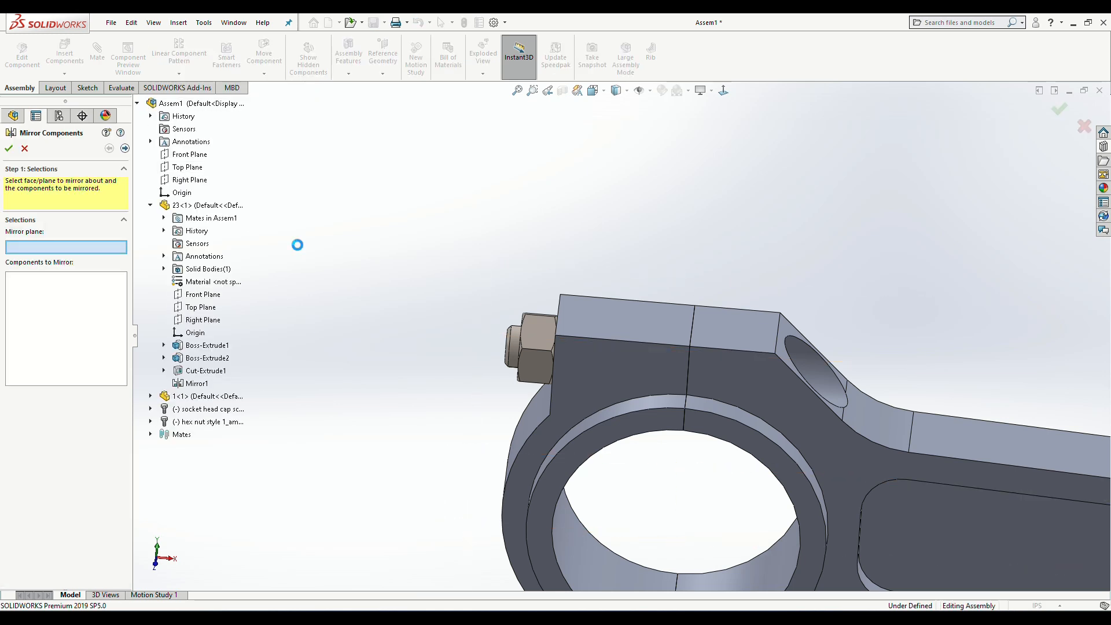
{"action": "scroll", "coordinate": [269, 242], "scroll_direction": "up", "scroll_amount": 1}
{"action": "left_click", "coordinate": [178, 166]}
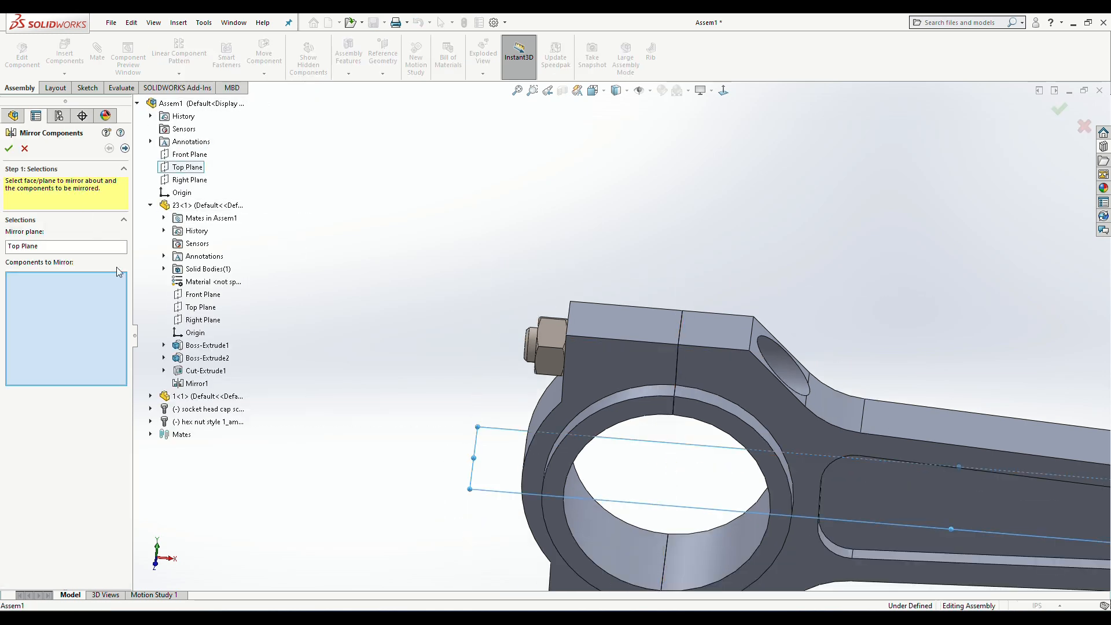
{"action": "left_click", "coordinate": [204, 420]}
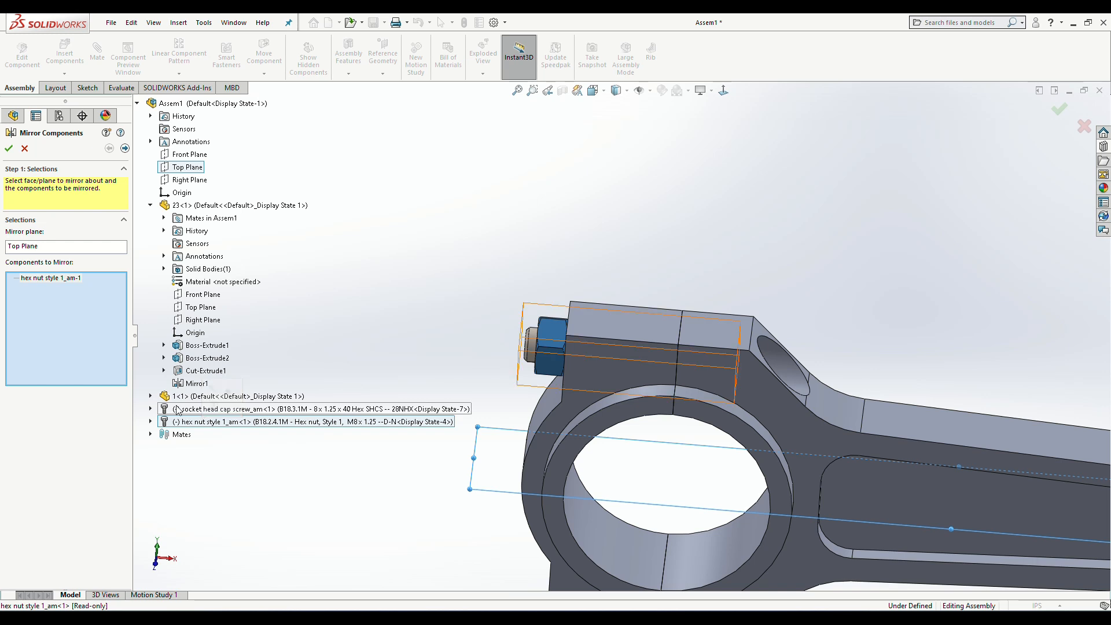
{"action": "left_click", "coordinate": [179, 410]}
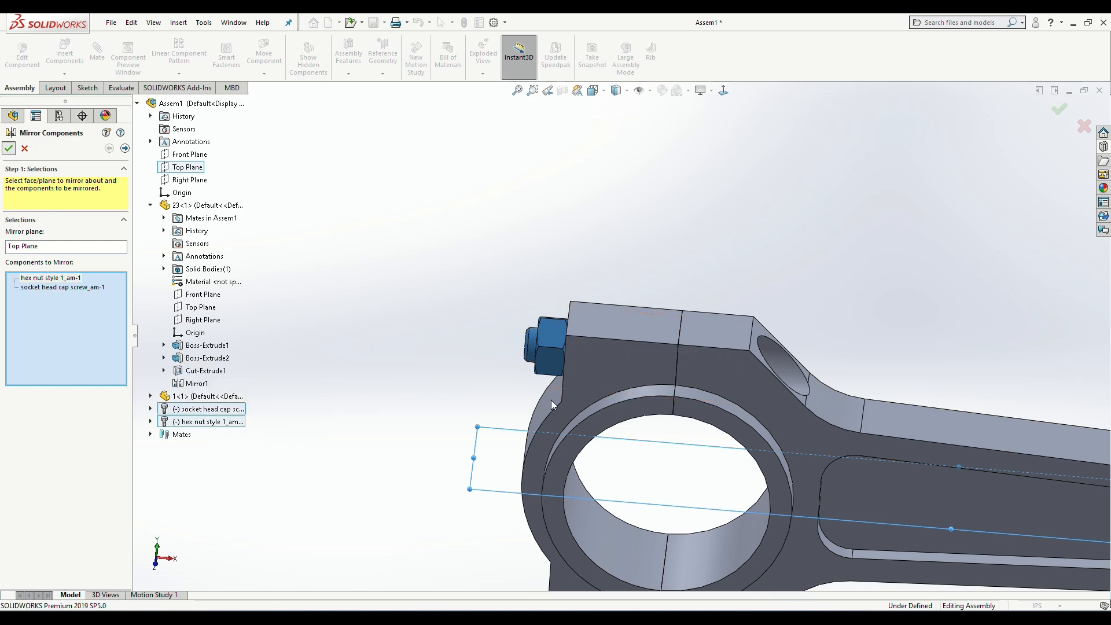
{"action": "key", "text": "Return"}
{"action": "key", "text": "f"}
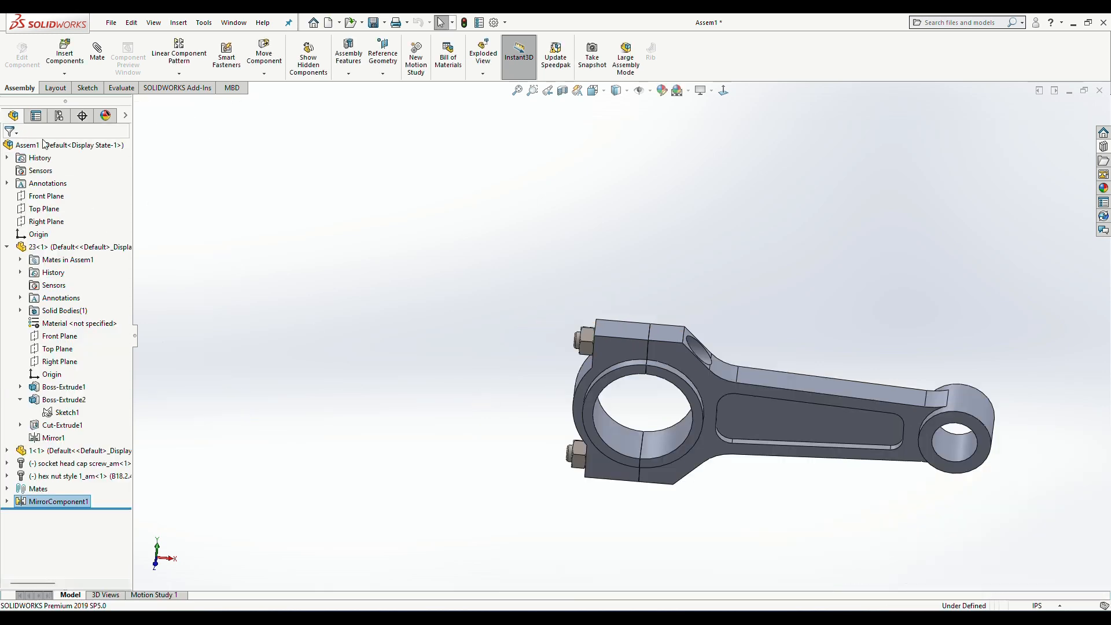
Step: Examine the original and mirrored fasteners on the connecting rod assembly from several angles
{"action": "middle_click_drag", "start_coordinate": [682, 476], "coordinate": [686, 373]}
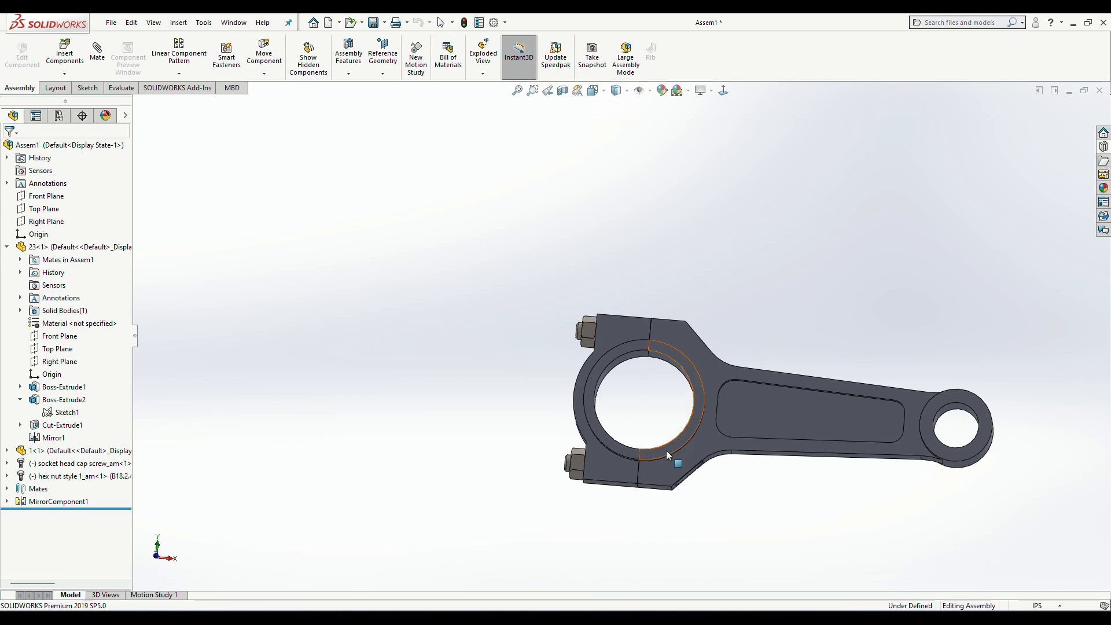
{"action": "left_click", "coordinate": [661, 470]}
{"action": "left_click", "coordinate": [576, 468]}
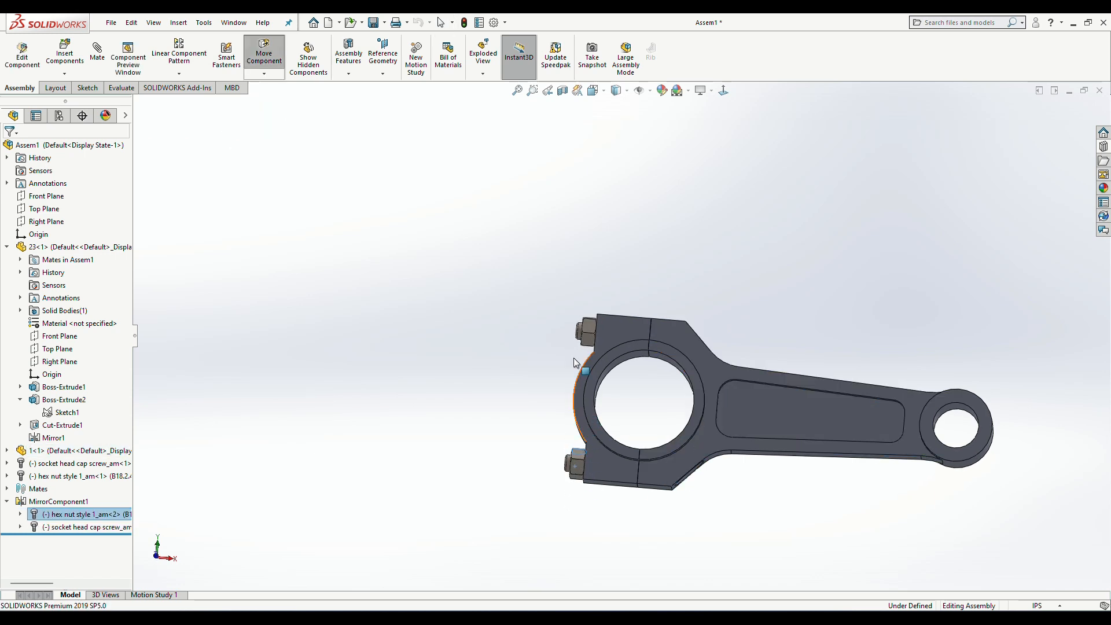
{"action": "left_click", "coordinate": [591, 322]}
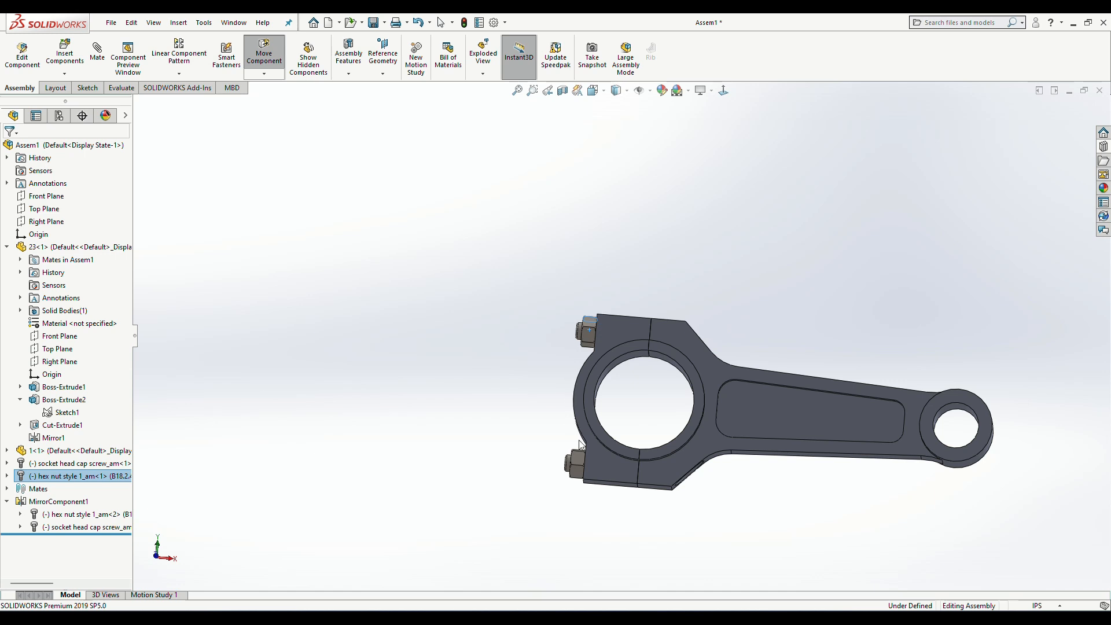
{"action": "left_click", "coordinate": [851, 439]}
{"action": "mouse_move", "coordinate": [828, 521]}
{"action": "middle_mouse_down"}
{"action": "mouse_move", "coordinate": [842, 291]}
{"action": "mouse_move", "coordinate": [776, 214]}
{"action": "mouse_move", "coordinate": [828, 367]}
{"action": "mouse_move", "coordinate": [970, 371]}
{"action": "middle_mouse_up"}
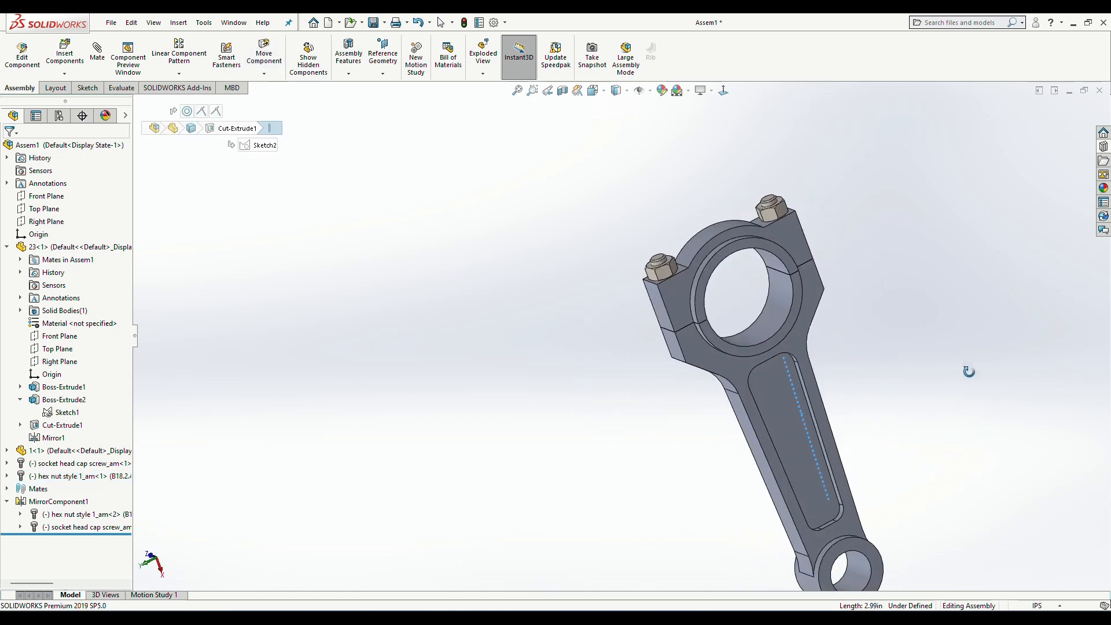
{"action": "scroll", "coordinate": [903, 376], "scroll_direction": "up", "scroll_amount": 4}
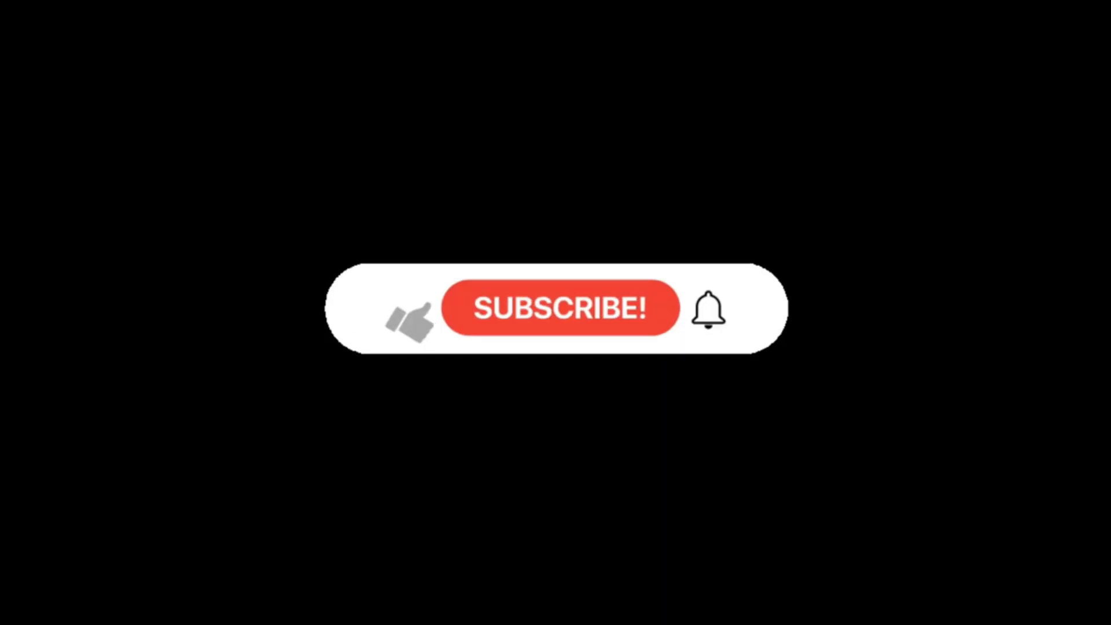